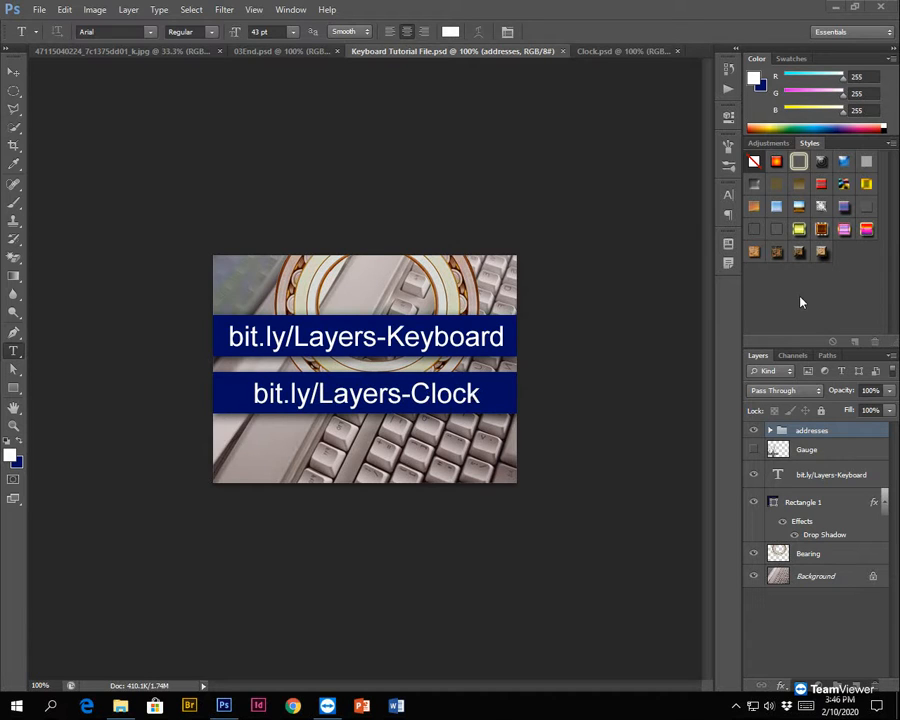
# - Hide the addresses group, the bit.ly/Layers-Keyboard text layer and the Rectangle 1 layer
pyautogui.click(755, 431)
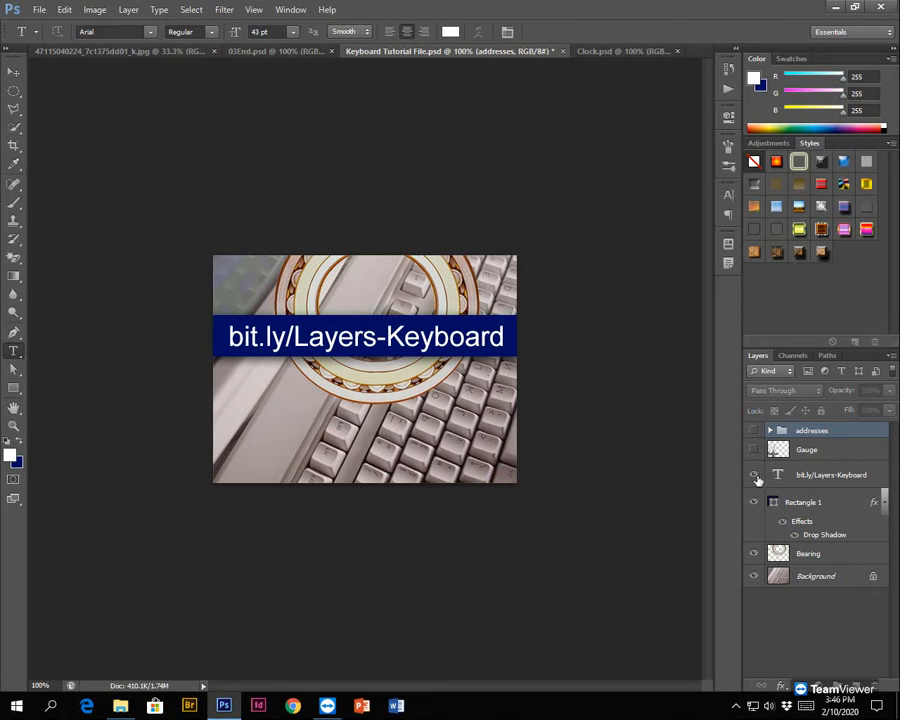
pyautogui.click(754, 475)
pyautogui.click(754, 501)
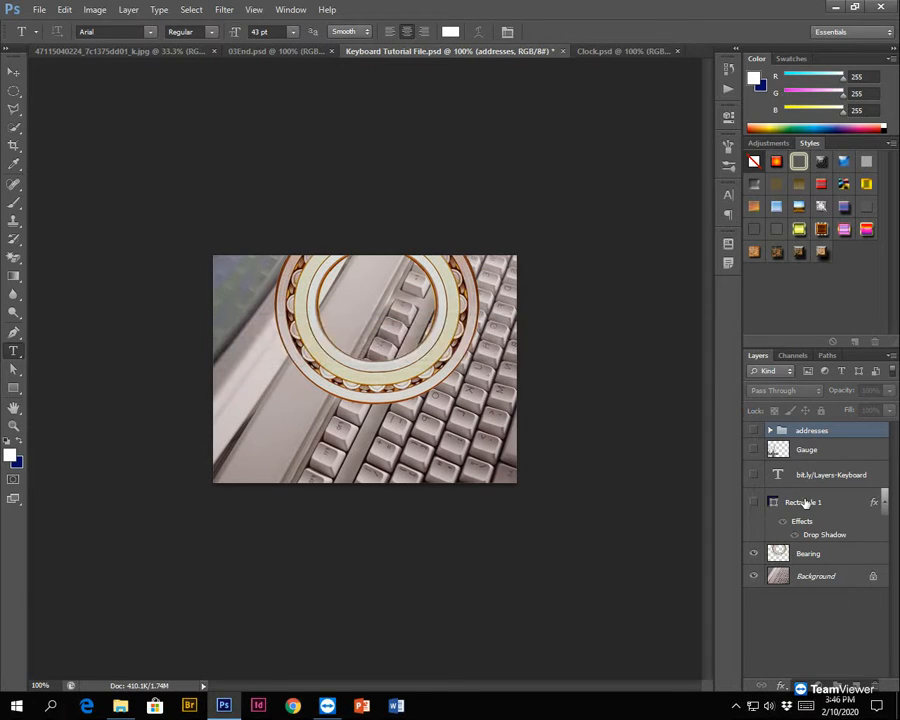
# - Move the bit.ly/Layers-Keyboard text layer and Rectangle 1 into the addresses group
pyautogui.keyDown('shift'); pyautogui.click(795, 501); pyautogui.keyUp('shift')
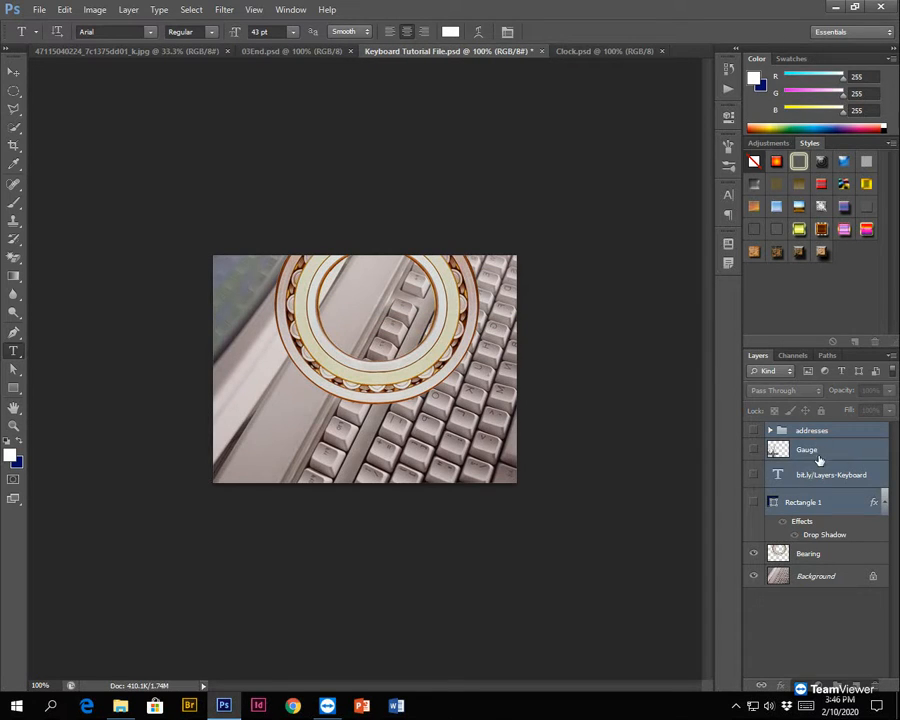
pyautogui.click(818, 476)
pyautogui.keyDown('shift'); pyautogui.click(818, 495); pyautogui.keyUp('shift')
pyautogui.moveTo(814, 476); pyautogui.dragTo(812, 436)
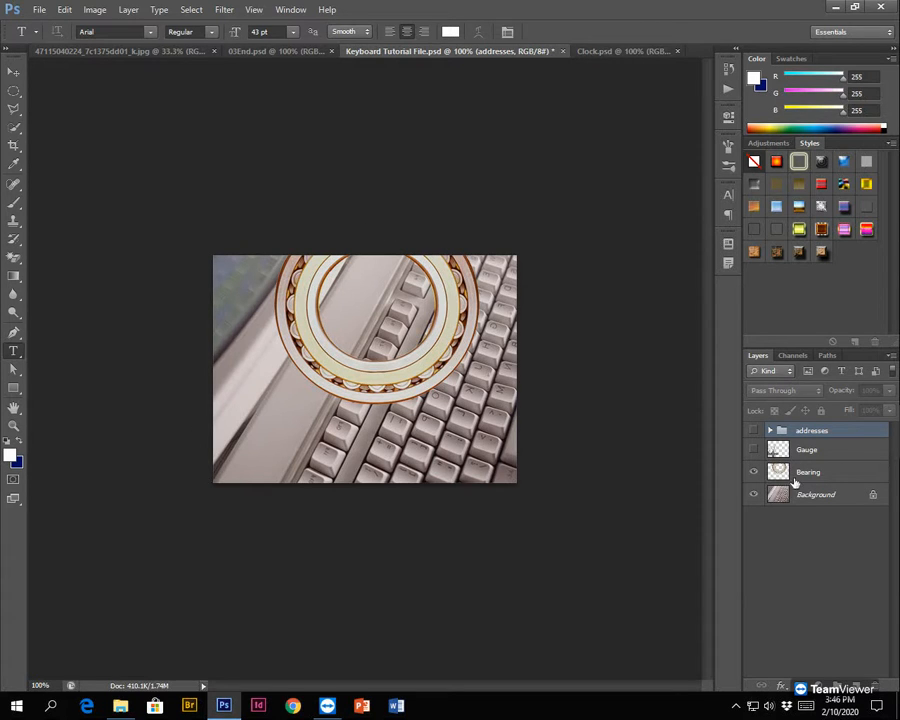
# - Select the Background layer and make the Gauge layer visible
pyautogui.hotkey('alt', '[')
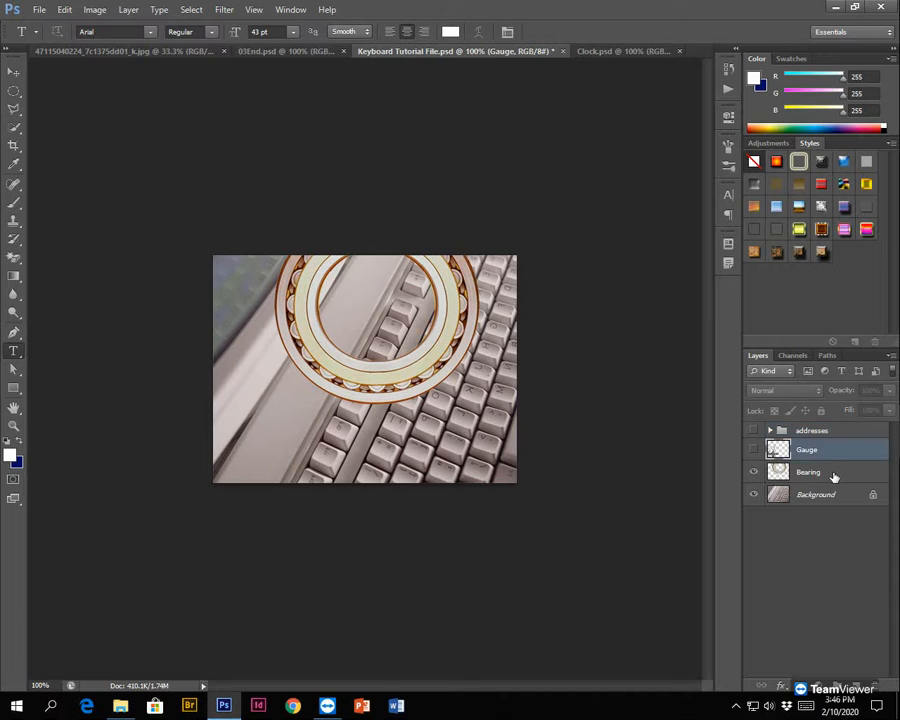
pyautogui.hotkey('alt', '[')
pyautogui.click(833, 497)
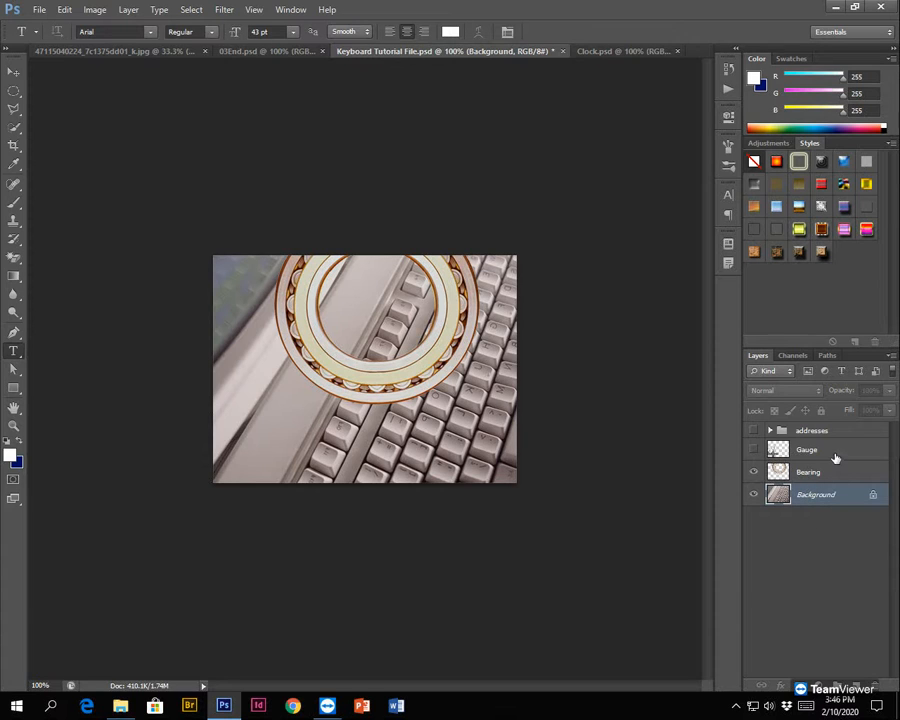
pyautogui.click(754, 450)
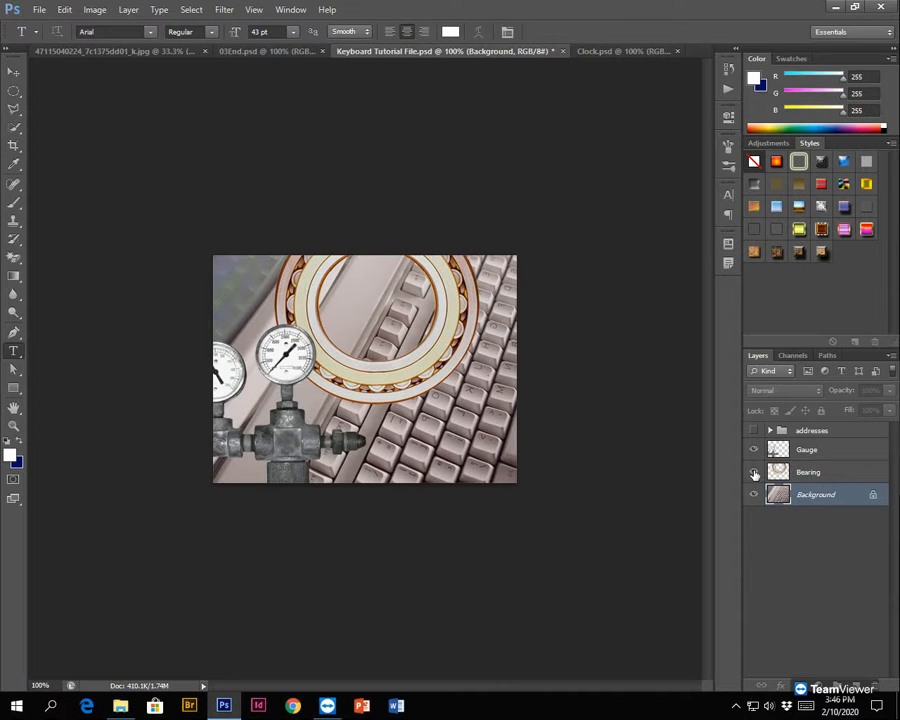
# - Toggle the Bearing, Background and Gauge layers off and on to examine what each one contains
pyautogui.click(754, 472)
pyautogui.click(754, 472)
pyautogui.click(754, 472)
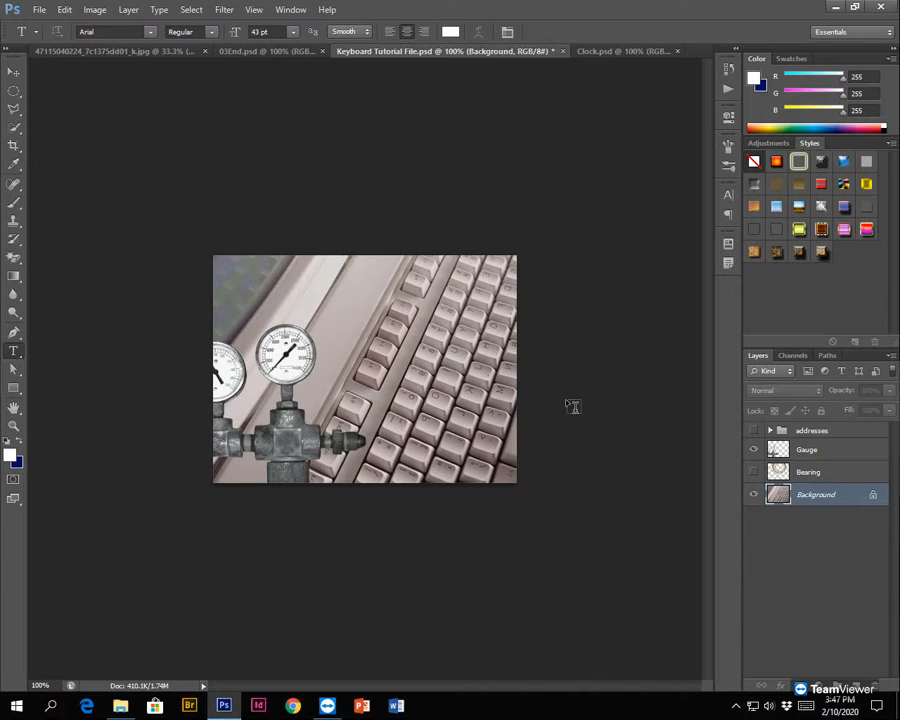
pyautogui.click(754, 472)
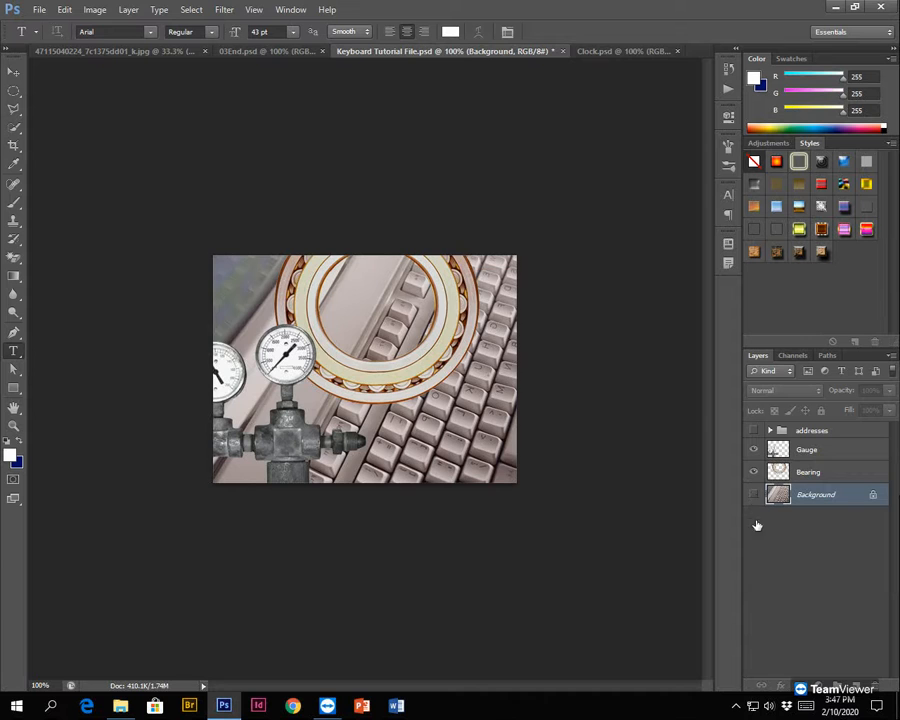
pyautogui.click(754, 495)
pyautogui.click(754, 495)
pyautogui.click(754, 472)
pyautogui.click(754, 472)
pyautogui.click(754, 450)
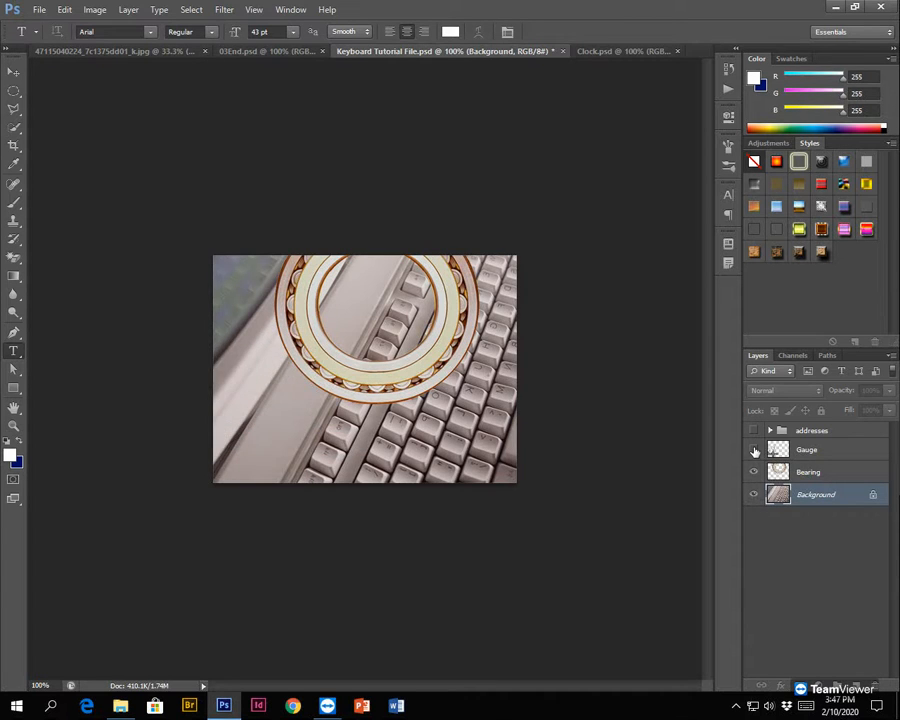
pyautogui.click(754, 450)
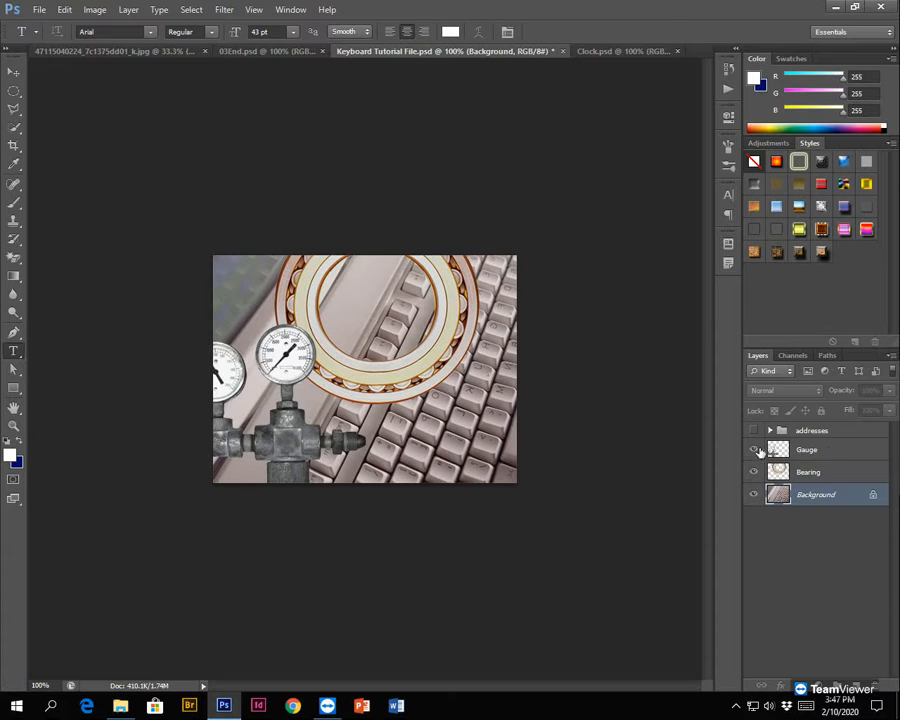
pyautogui.click(754, 472)
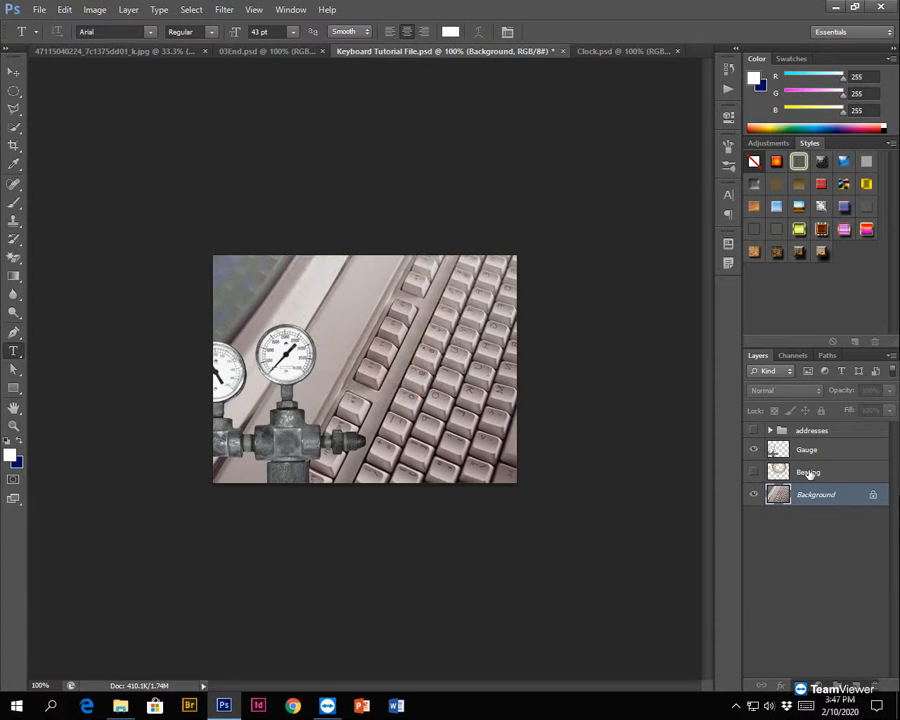
pyautogui.click(754, 472)
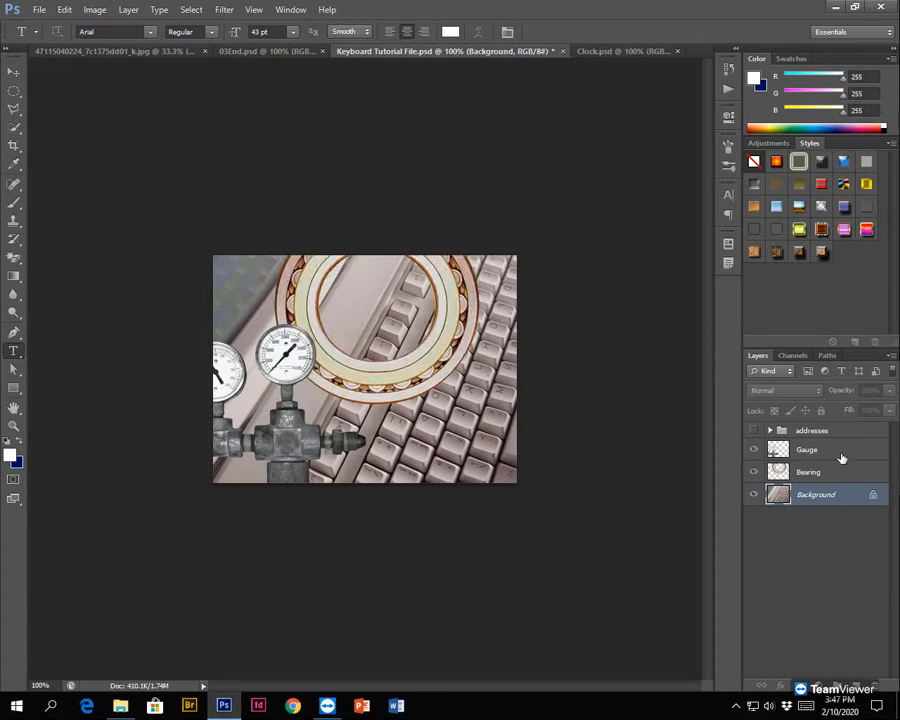
pyautogui.click(831, 456)
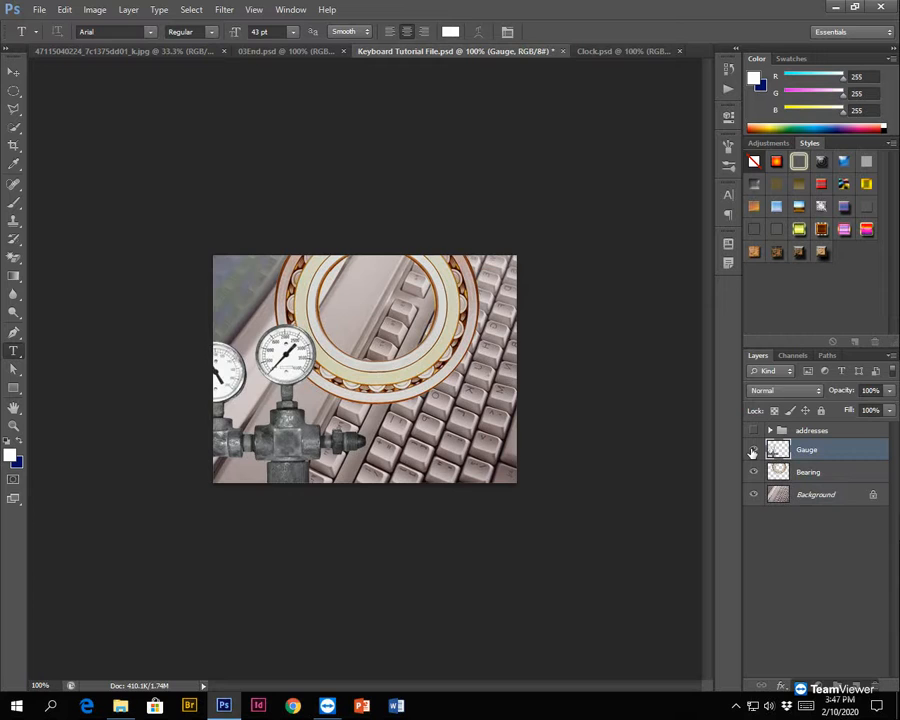
pyautogui.click(753, 452)
pyautogui.click(753, 452)
# - Move the ring on the Bearing layer into the upper-right corner of the image
pyautogui.click(810, 475)
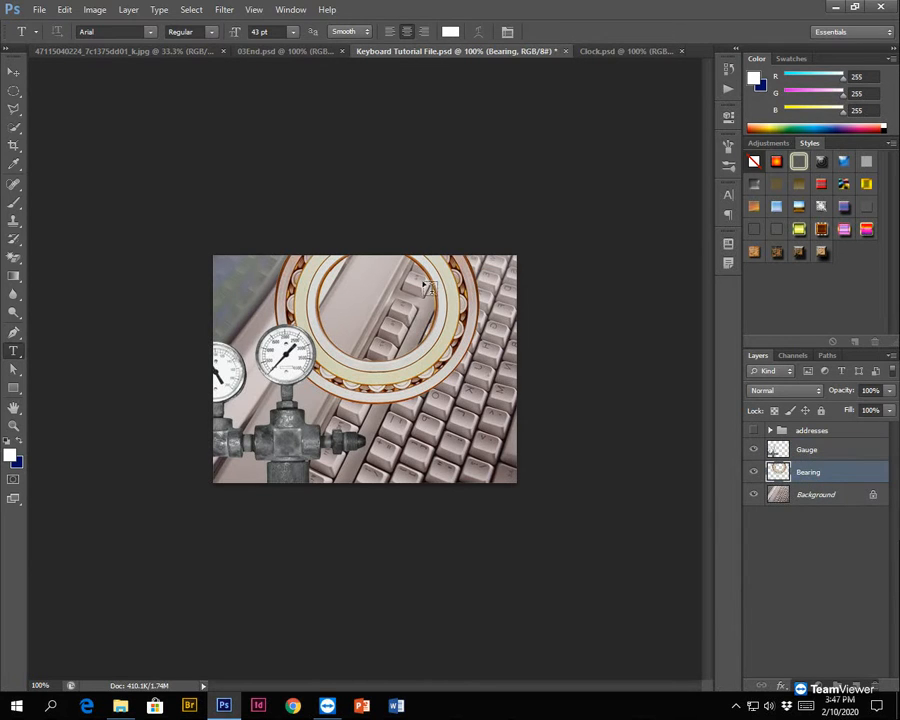
pyautogui.doubleClick(810, 473)
pyautogui.press('Return')
pyautogui.click(12, 72)
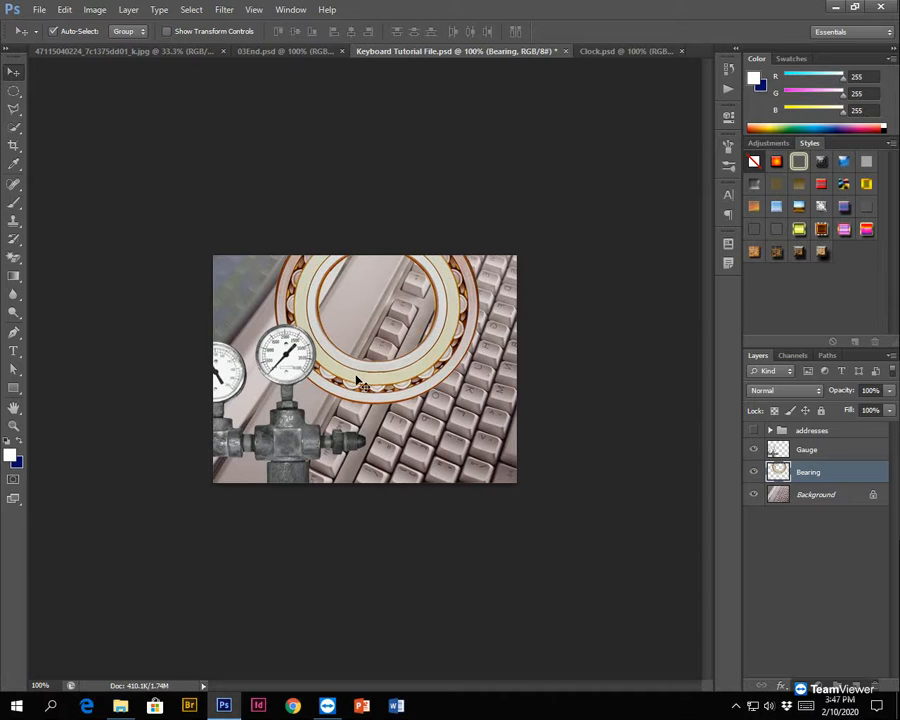
pyautogui.moveTo(360, 380); pyautogui.dragTo(472, 323)
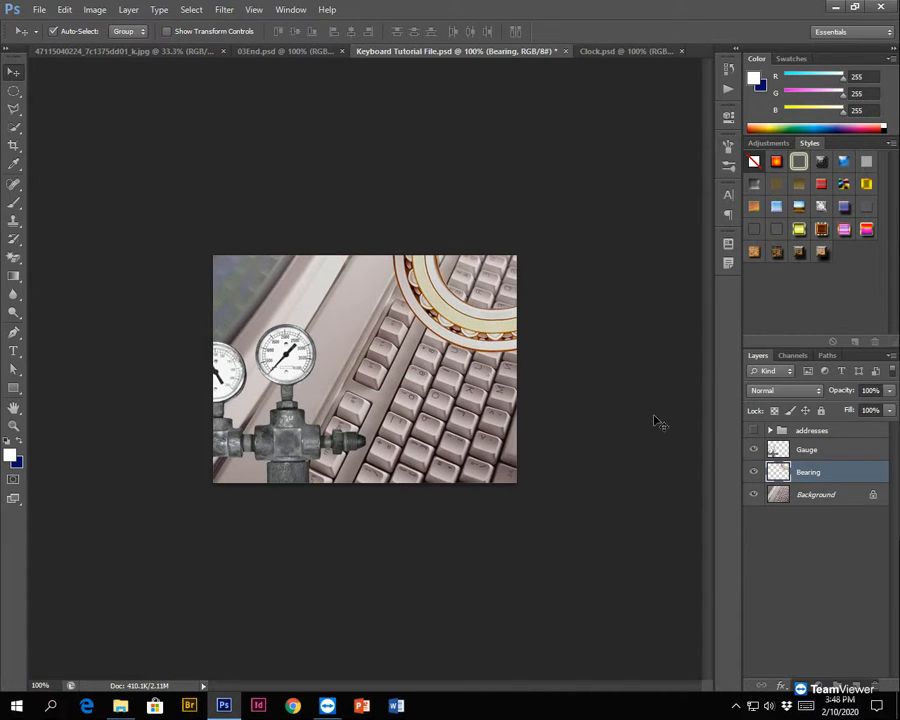
# - View the Bearing layer alone by temporarily hiding the Background and Gauge layers, and restore their visibility
pyautogui.click(755, 494)
pyautogui.click(753, 450)
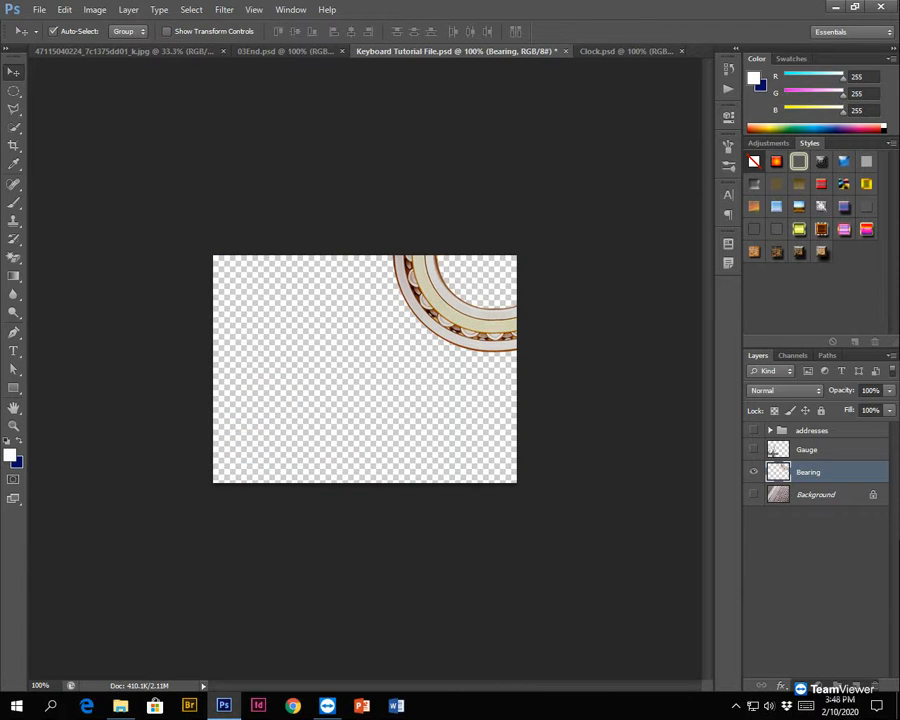
pyautogui.click(753, 450)
pyautogui.click(755, 494)
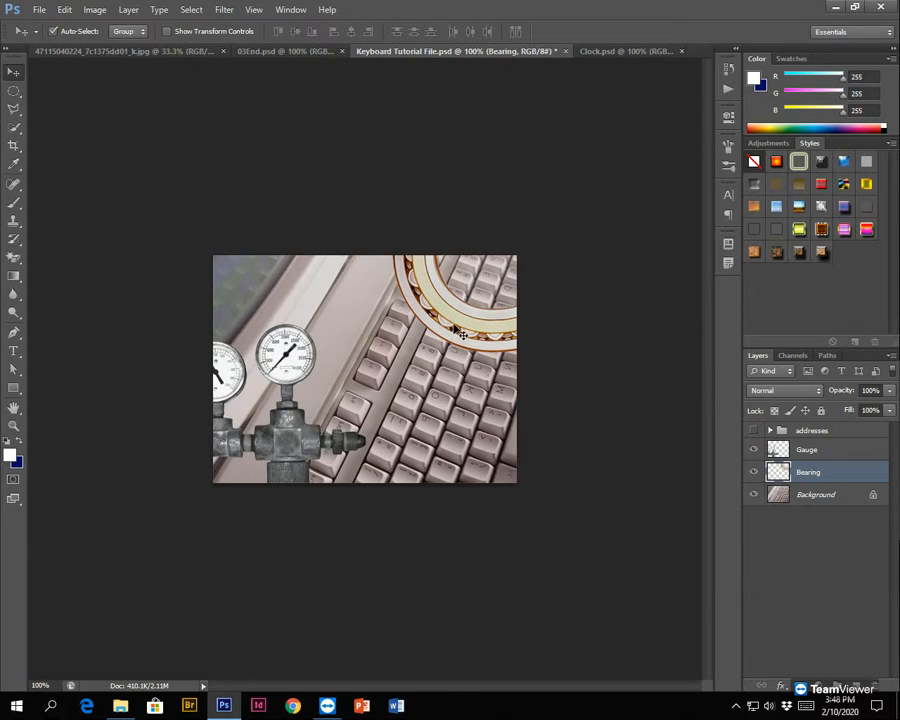
# - Add a new empty layer directly above the Background layer
pyautogui.click(826, 451)
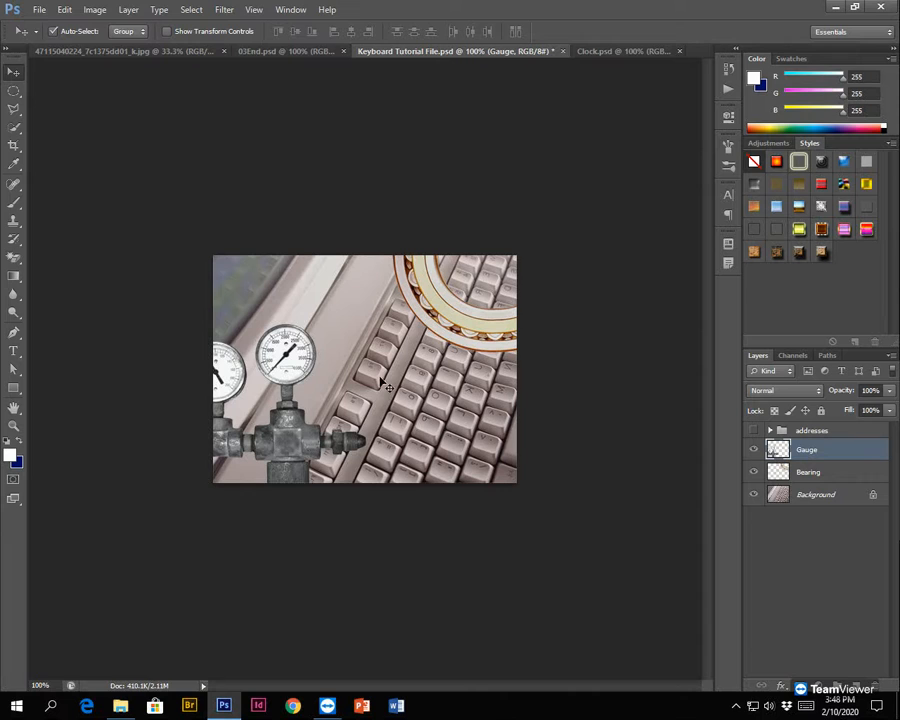
pyautogui.click(808, 502)
pyautogui.click(808, 504)
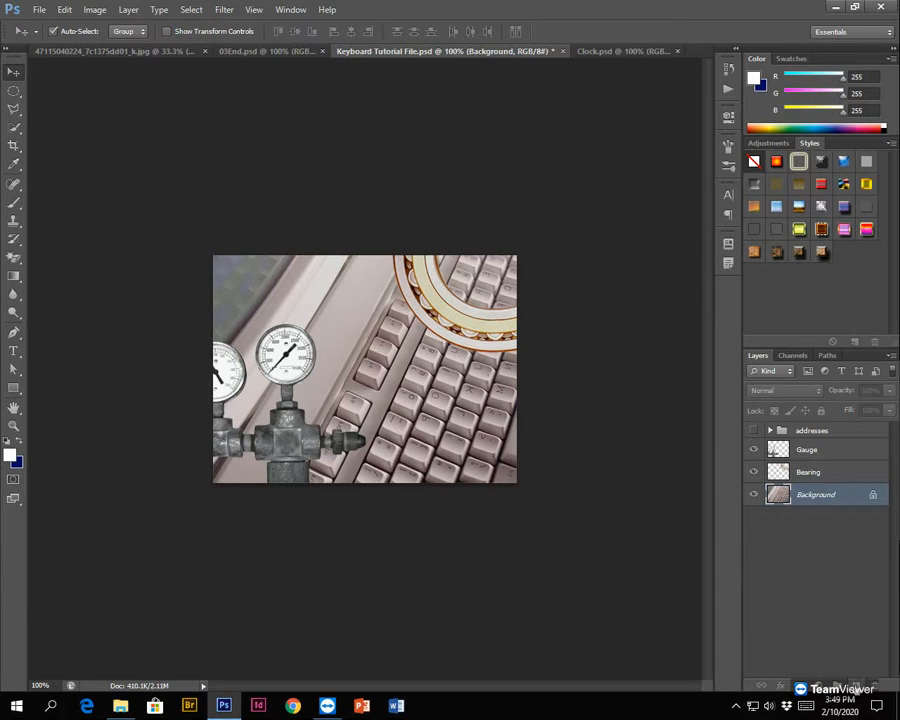
pyautogui.click(857, 685)
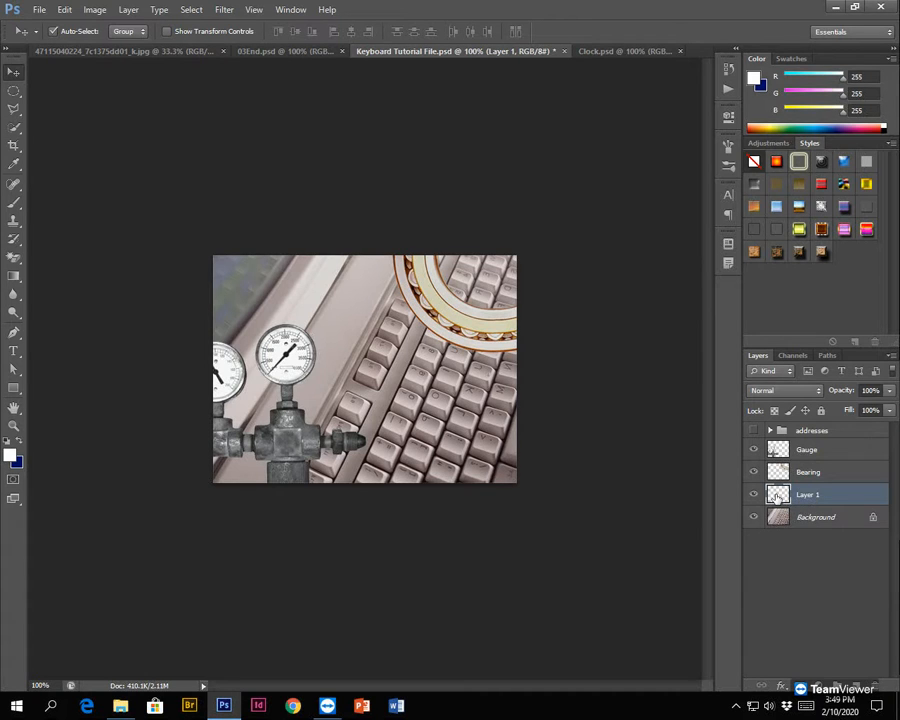
pyautogui.doubleClick(855, 500)
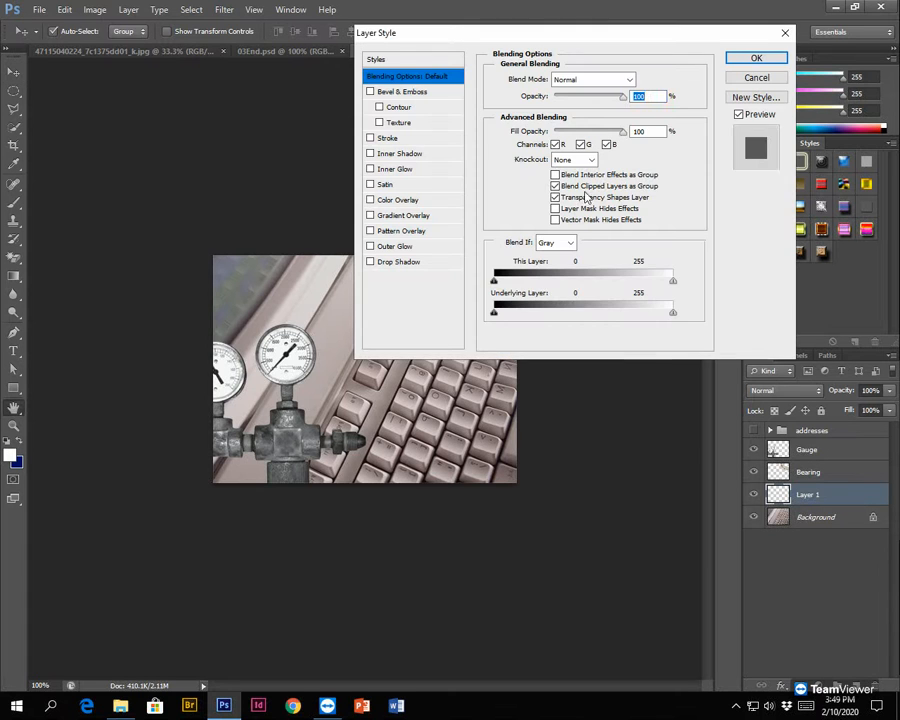
pyautogui.moveTo(444, 36); pyautogui.dragTo(310, 101)
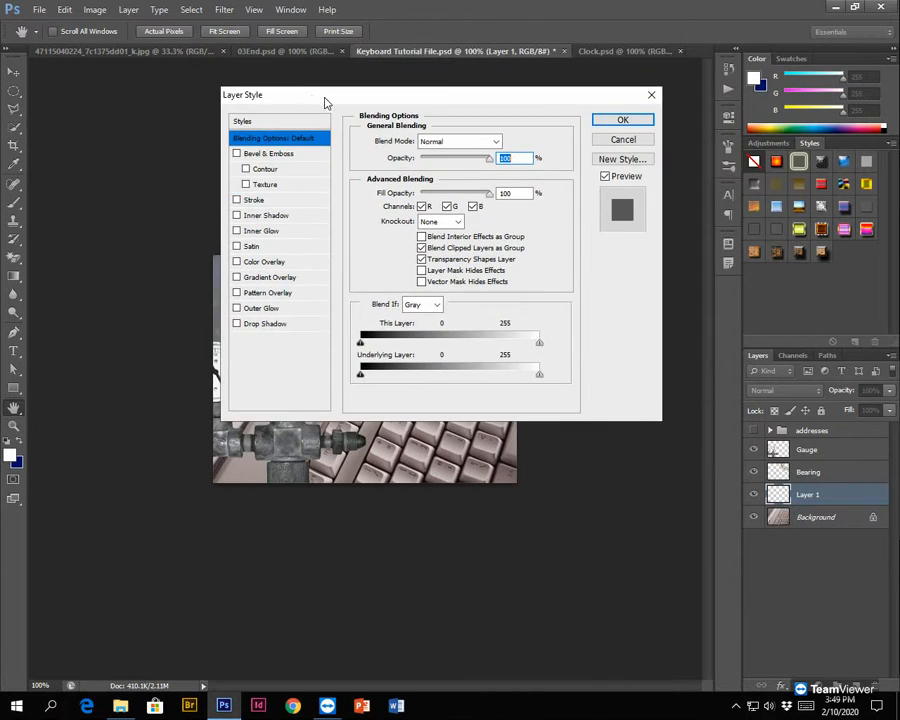
pyautogui.click(627, 142)
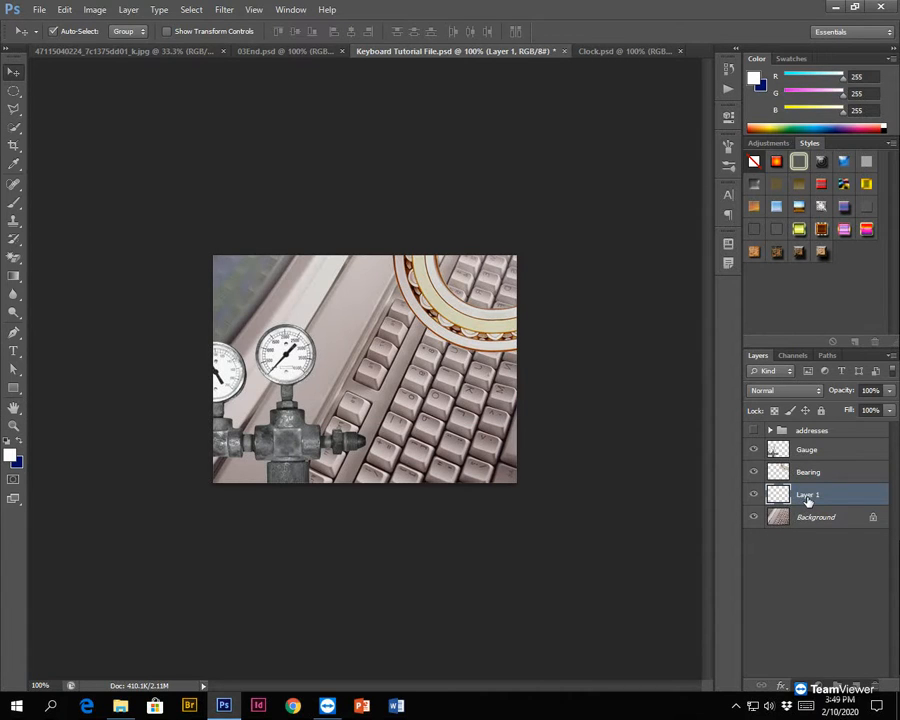
# - Rename Layer 1 as Gradient
pyautogui.doubleClick(808, 496)
pyautogui.write('Gradine')
pyautogui.press('Return')
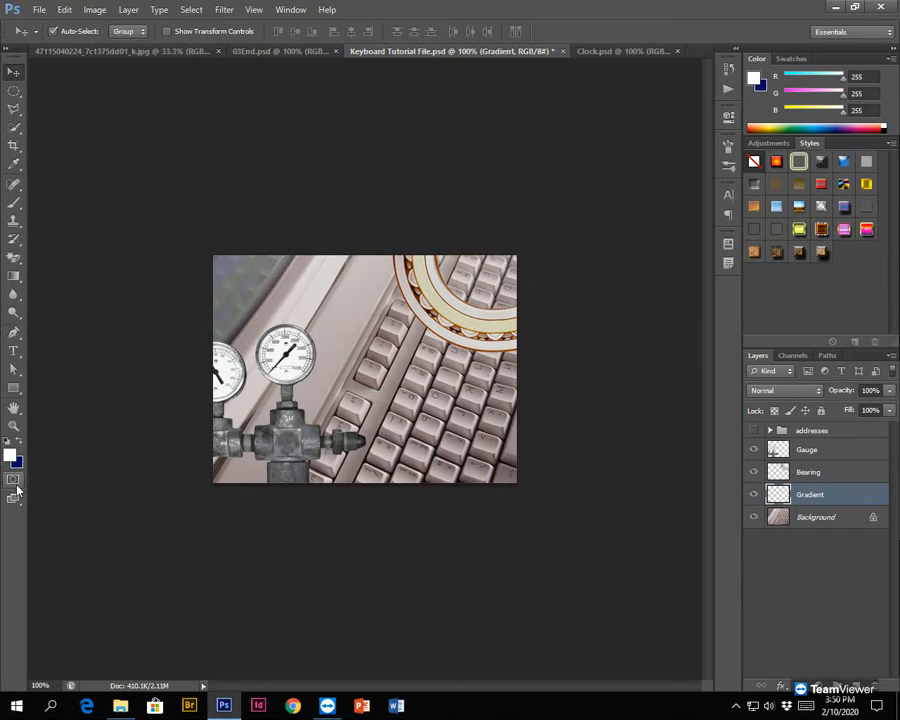
# - Activate the Gradient tool and open its gradient presets
pyautogui.click(12, 279)
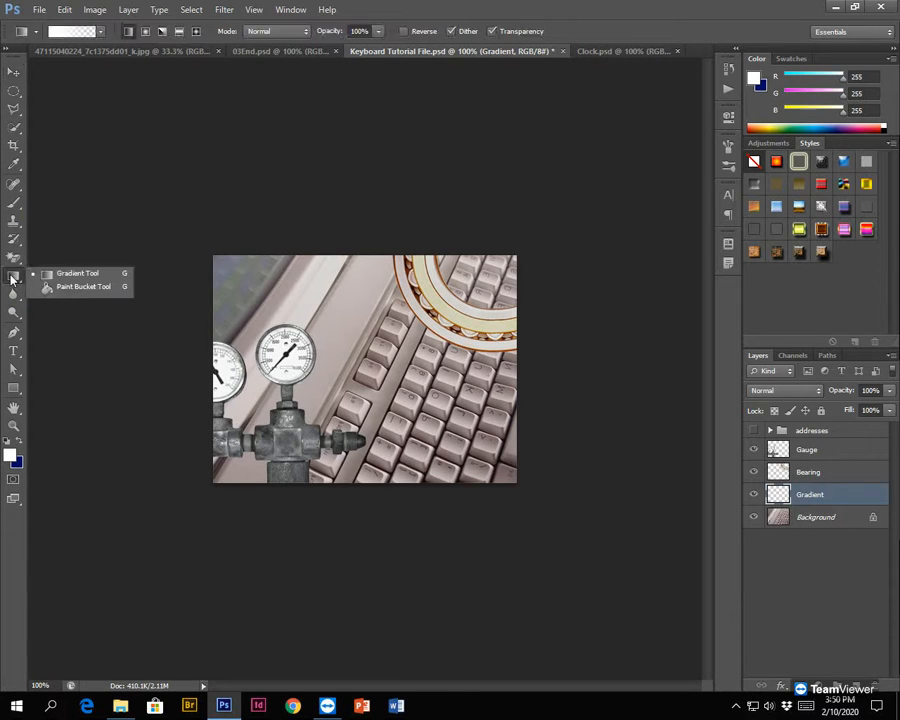
pyautogui.click(15, 278)
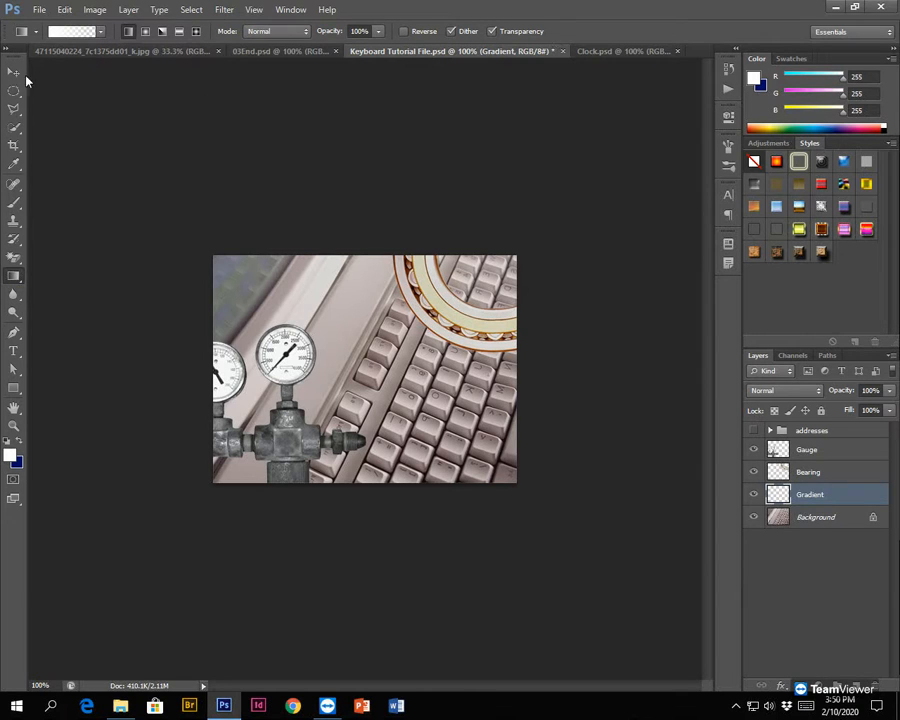
pyautogui.click(13, 242)
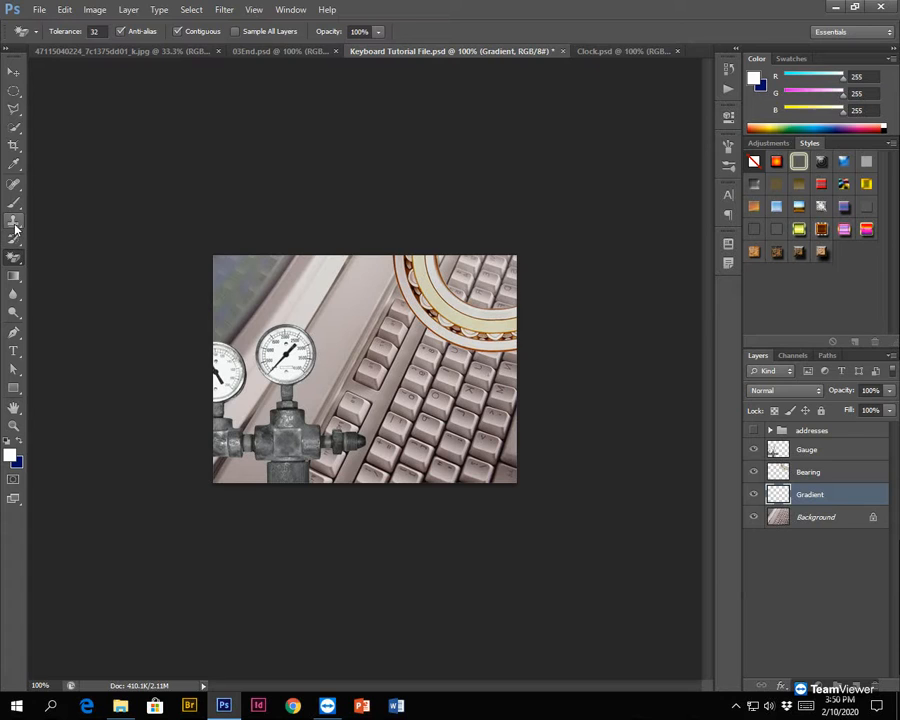
pyautogui.click(14, 223)
pyautogui.click(9, 261)
pyautogui.click(13, 276)
pyautogui.click(103, 33)
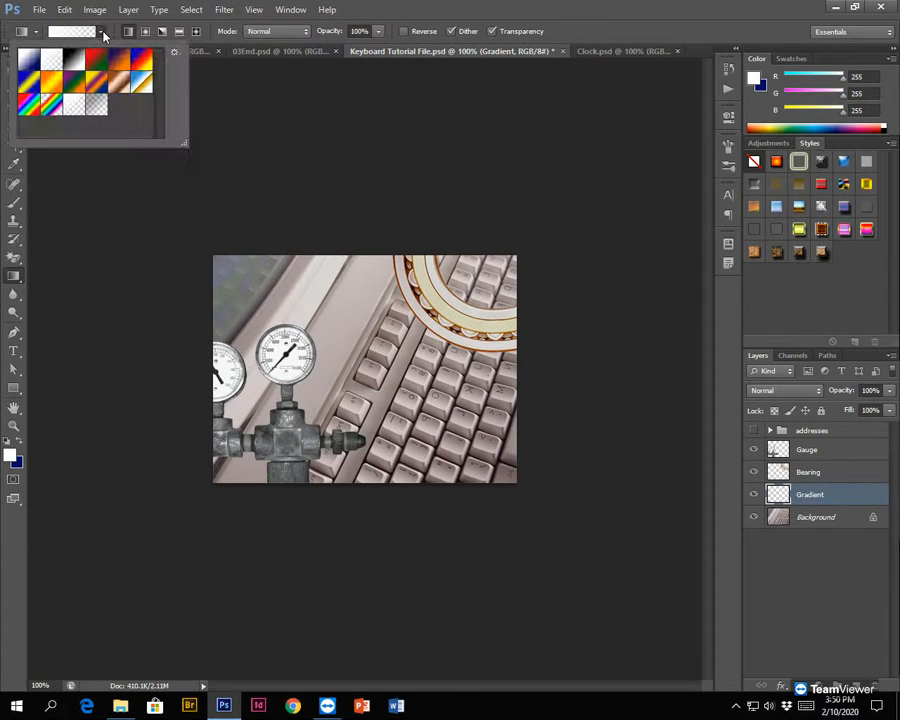
# - Try out several of the gradient presets, including the red-green and blue-red-yellow ones
pyautogui.click(96, 63)
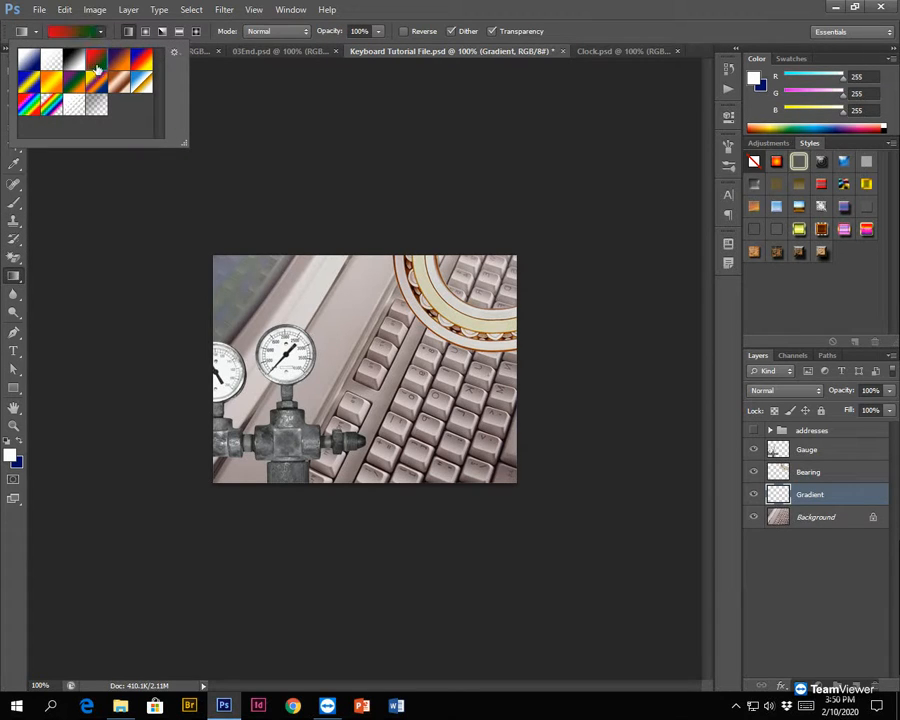
pyautogui.click(75, 61)
pyautogui.click(28, 61)
pyautogui.click(30, 84)
pyautogui.click(53, 84)
pyautogui.click(77, 83)
pyautogui.click(52, 60)
pyautogui.click(75, 60)
pyautogui.click(98, 60)
pyautogui.click(143, 58)
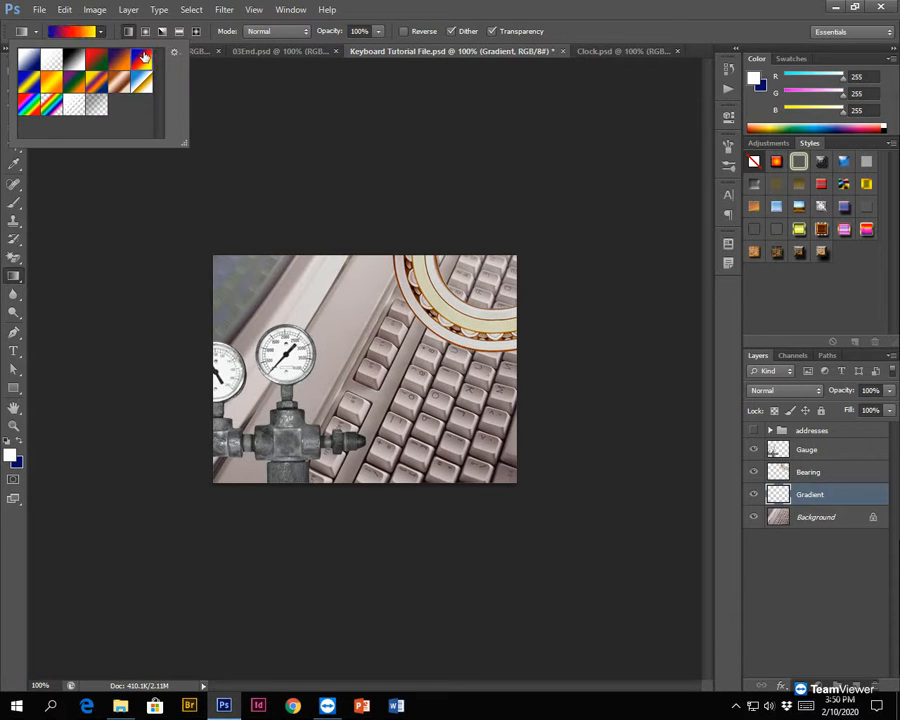
pyautogui.click(27, 52)
# - Choose the Foreground to Transparent gradient preset and close the presets
pyautogui.click(50, 63)
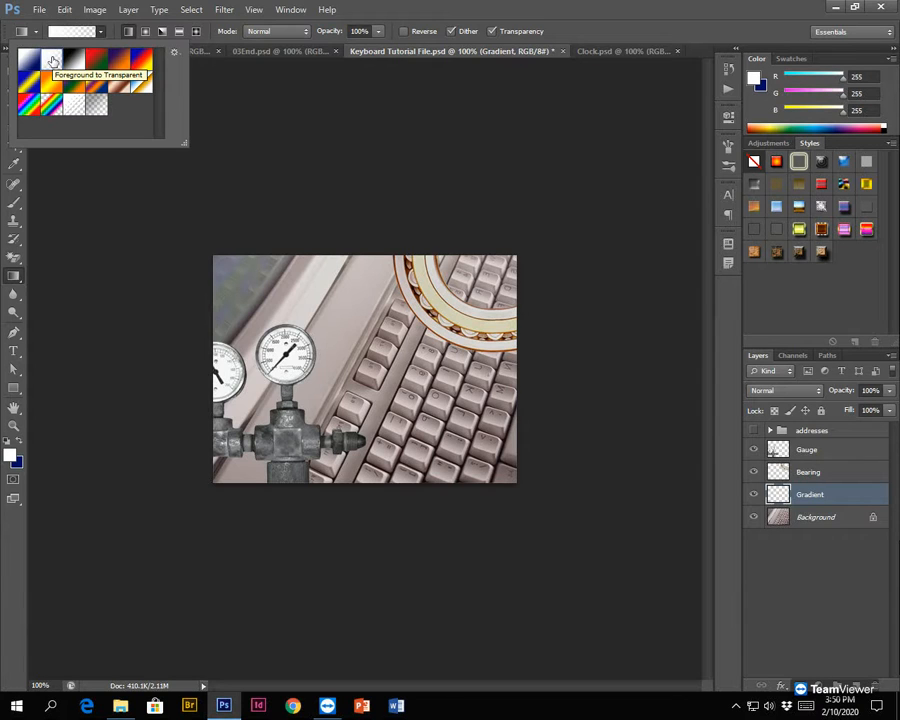
pyautogui.click(53, 59)
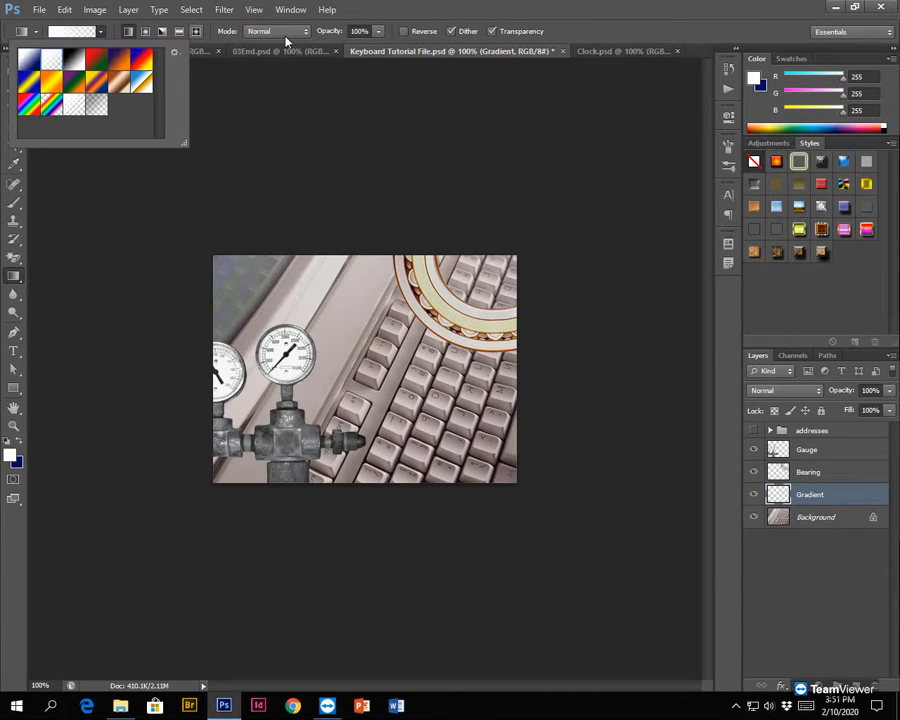
pyautogui.click(100, 30)
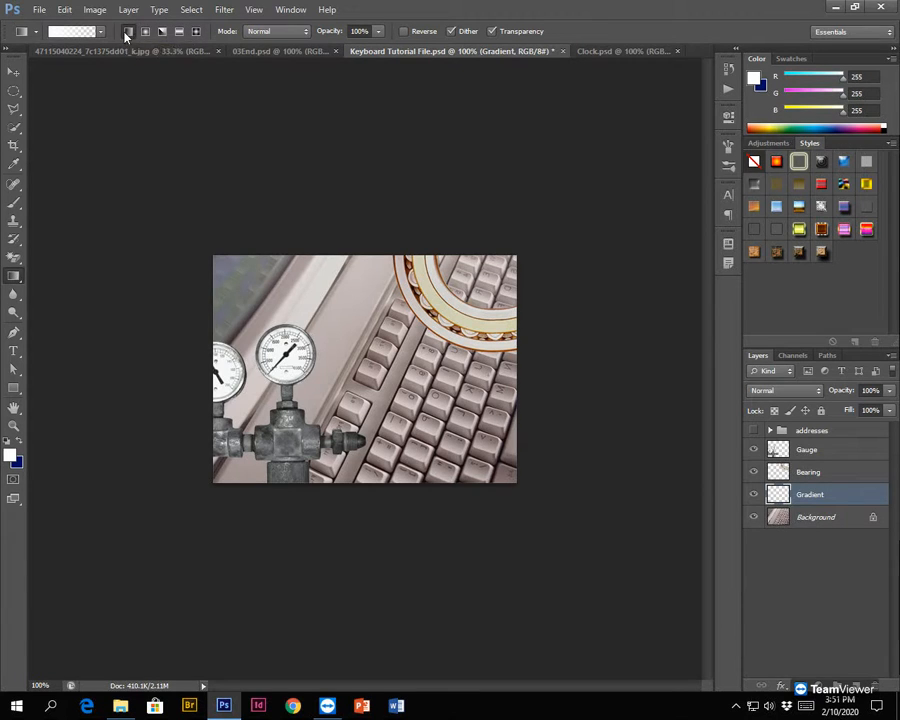
# - Try out the Gradient tool's blending mode and opacity settings, keeping Normal mode and 100% opacity
pyautogui.click(262, 33)
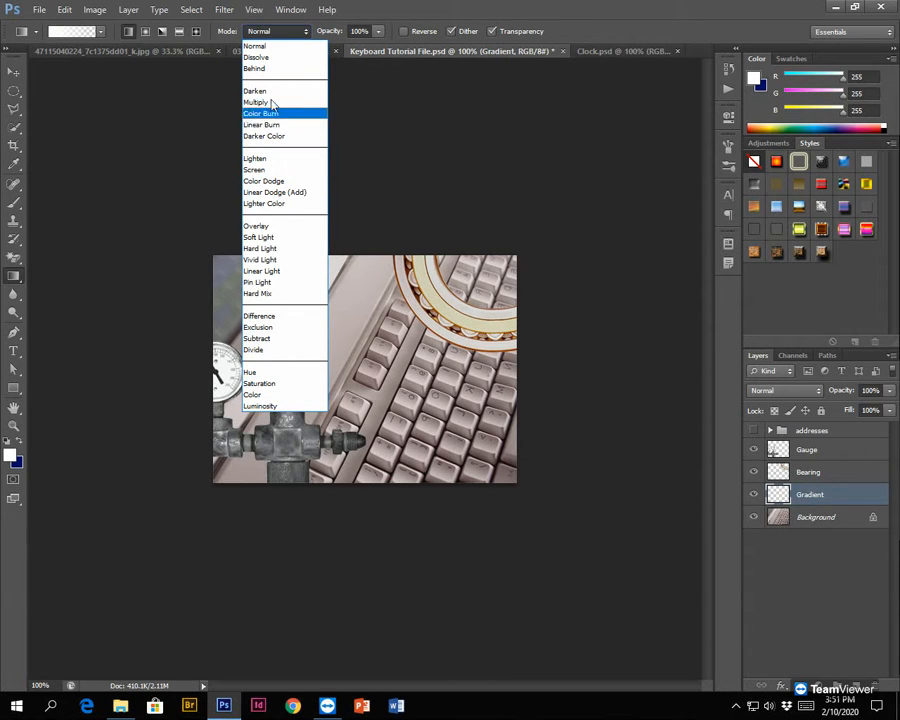
pyautogui.click(259, 48)
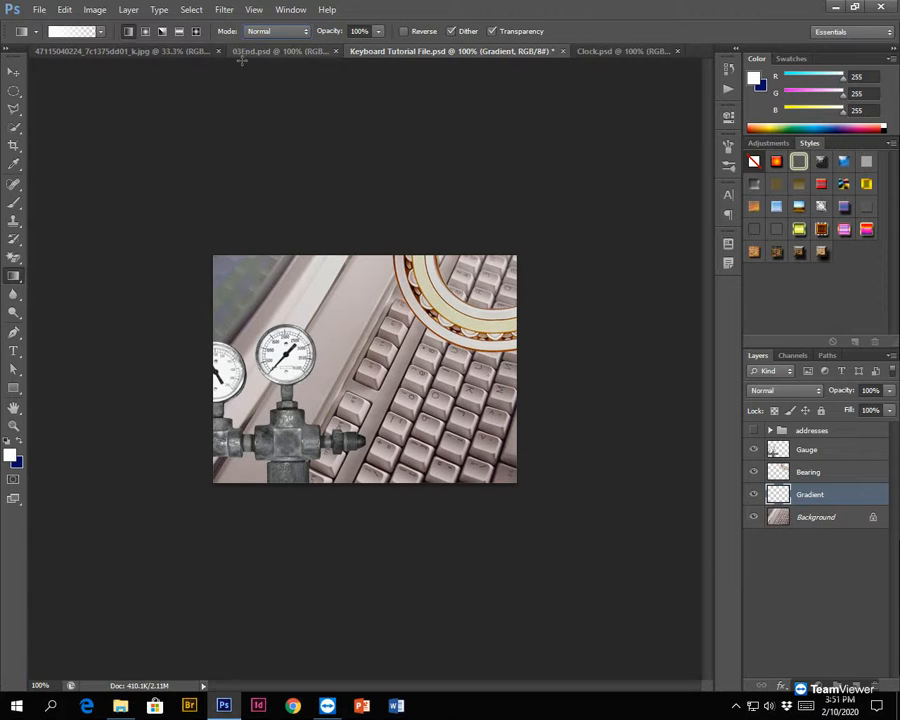
pyautogui.click(276, 31)
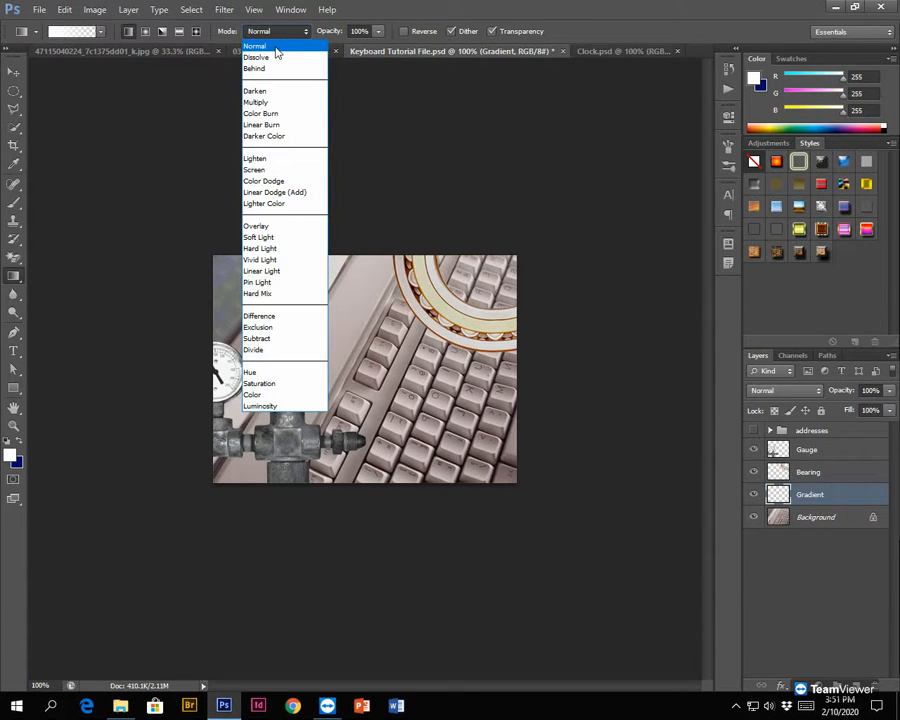
pyautogui.click(277, 50)
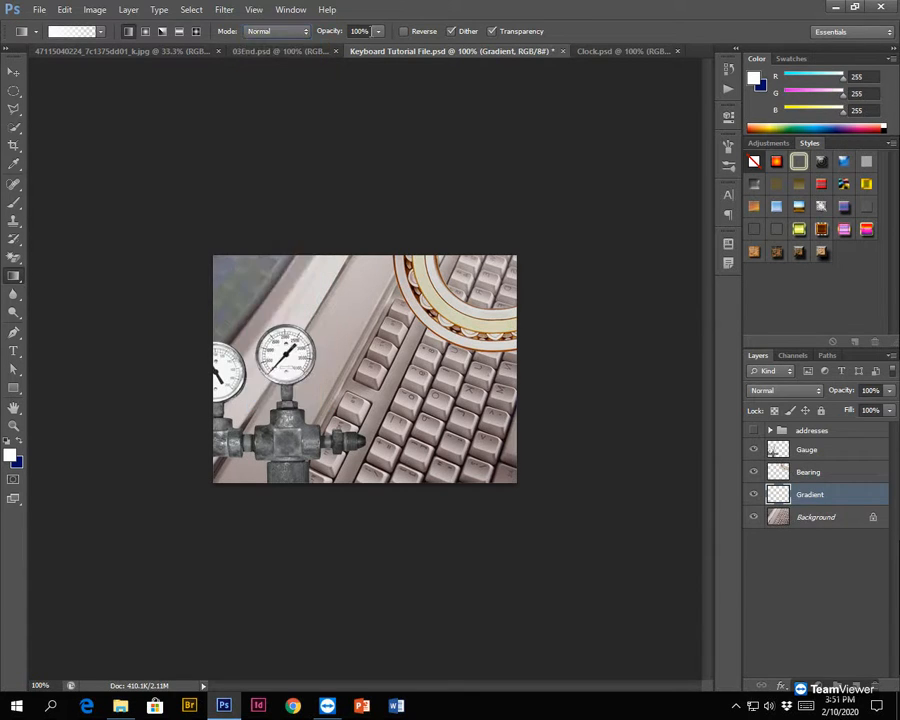
pyautogui.click(379, 33)
pyautogui.moveTo(379, 53); pyautogui.dragTo(357, 50)
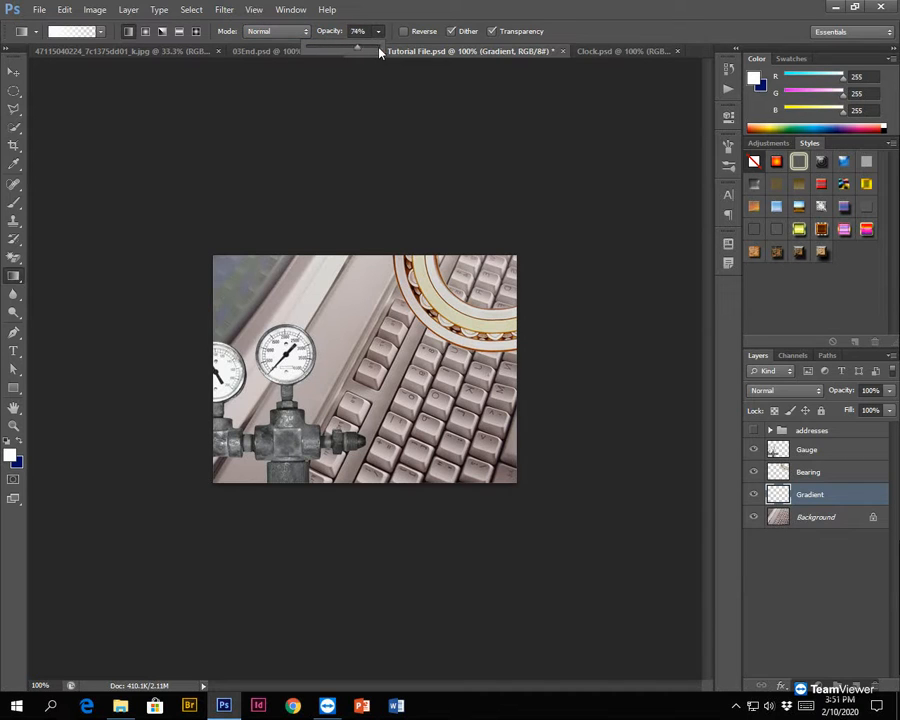
pyautogui.click(416, 16)
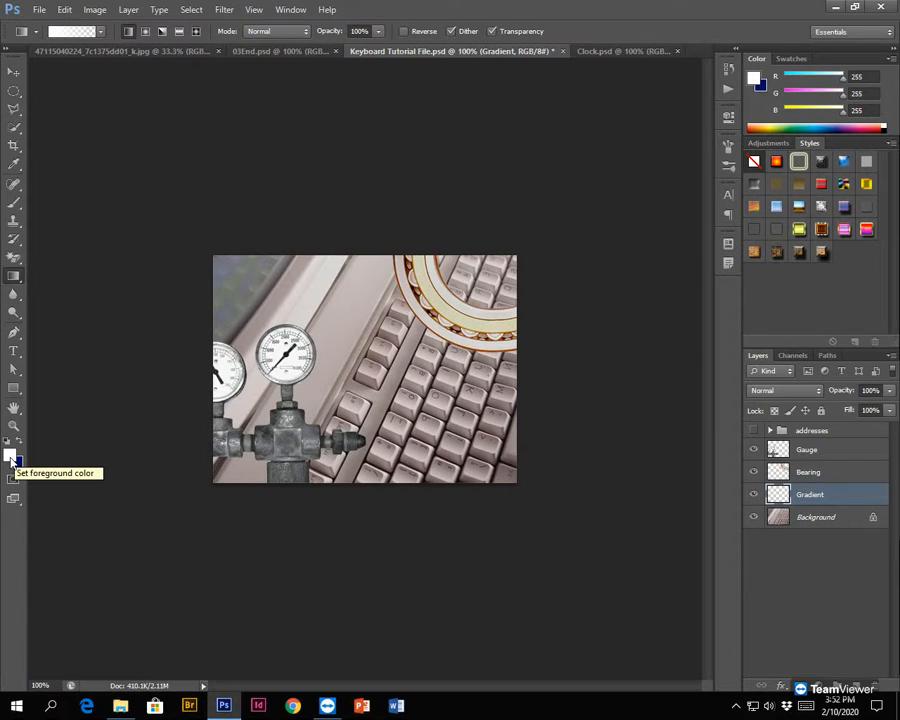
# - Open the foreground colour picker and set the hue to a purple of 288°
pyautogui.click(12, 458)
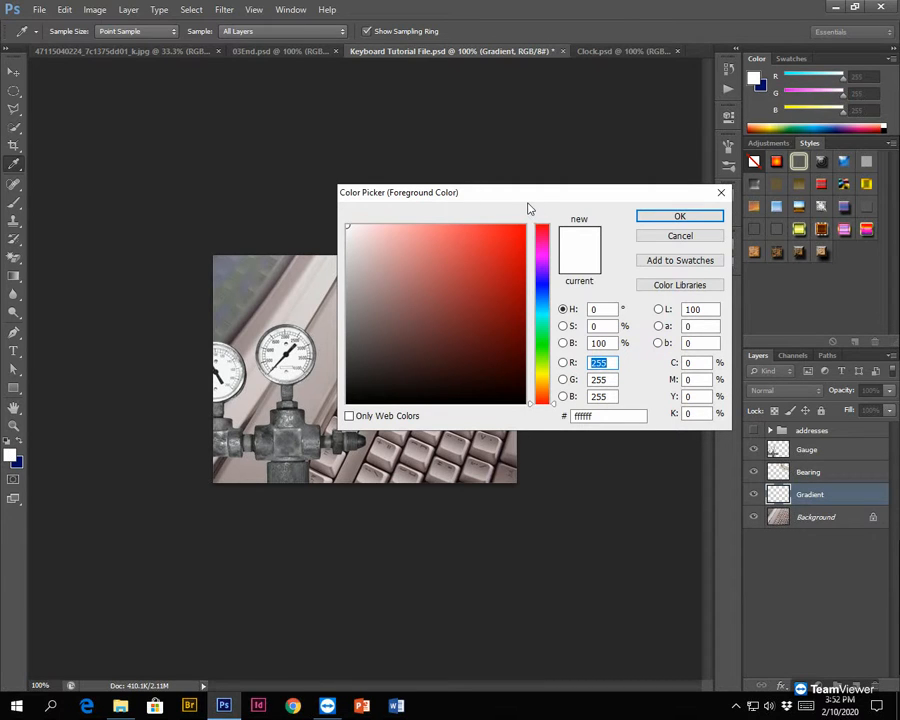
pyautogui.click(541, 270)
pyautogui.click(542, 228)
pyautogui.click(543, 273)
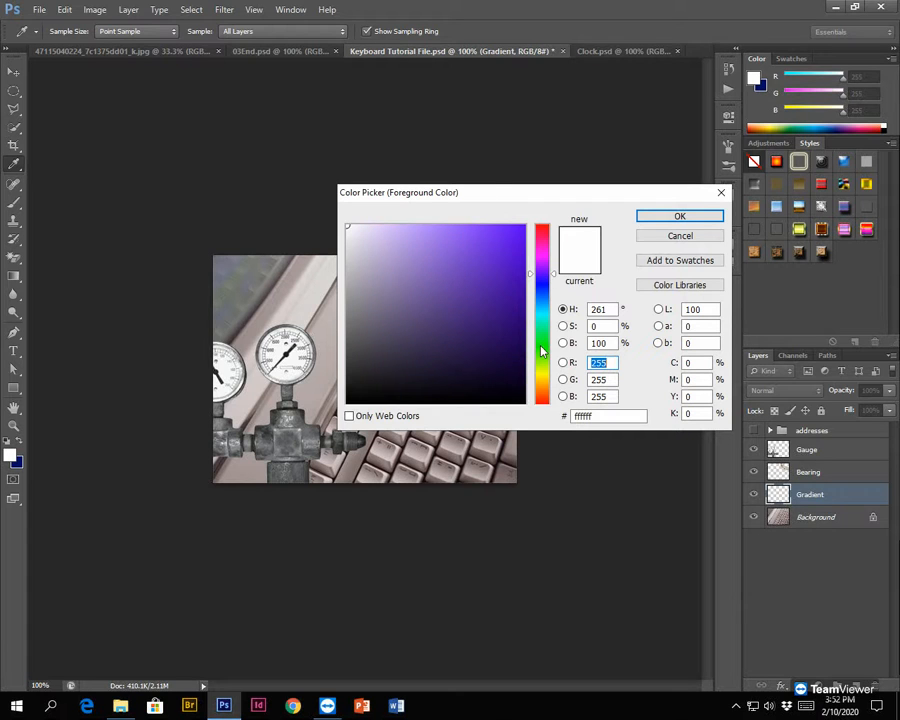
pyautogui.click(541, 346)
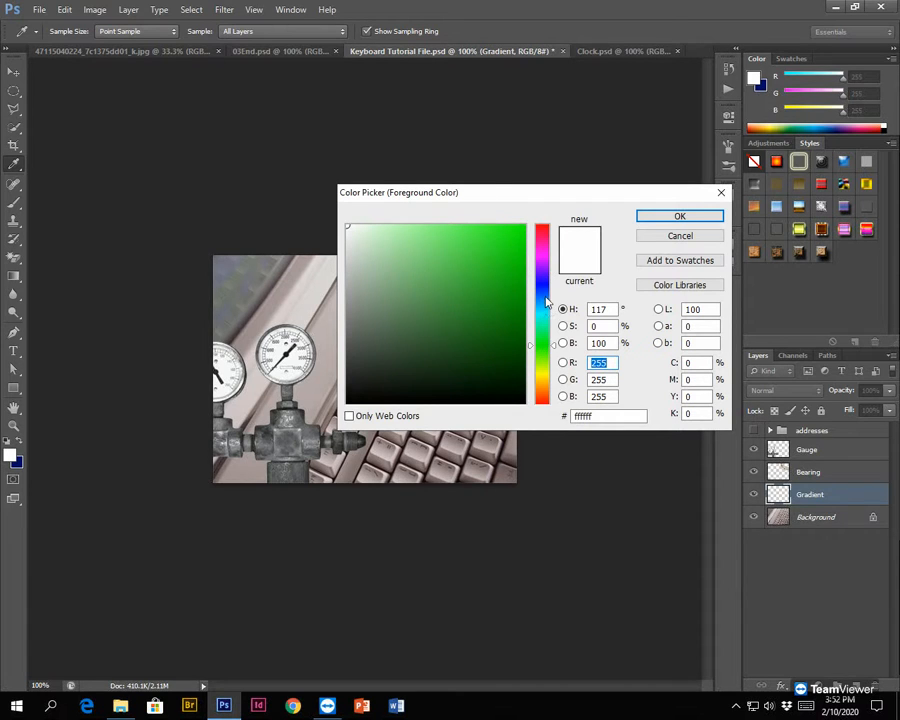
pyautogui.click(542, 269)
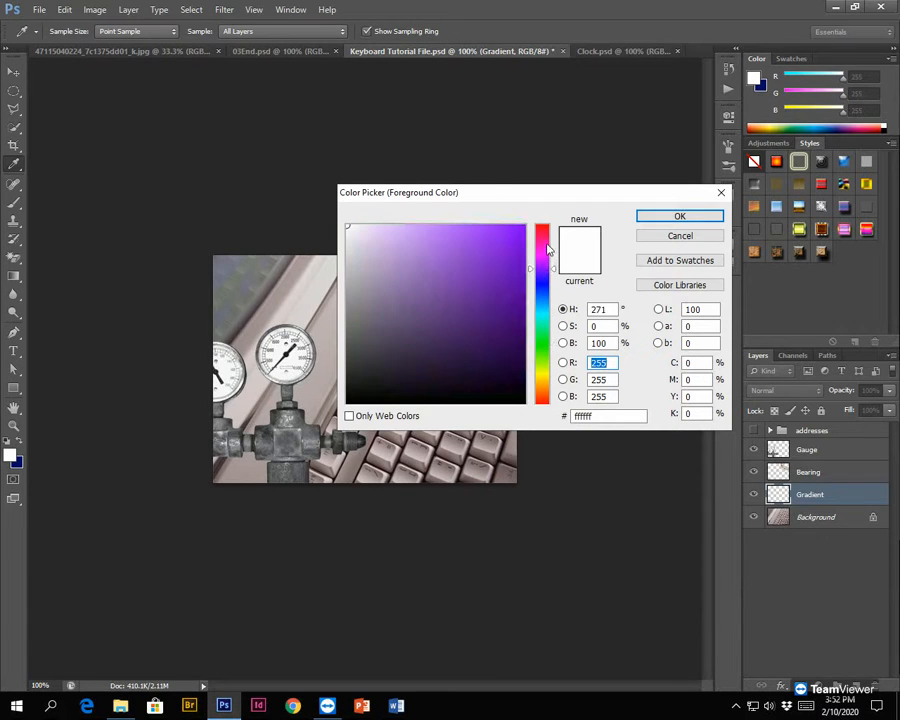
pyautogui.click(543, 261)
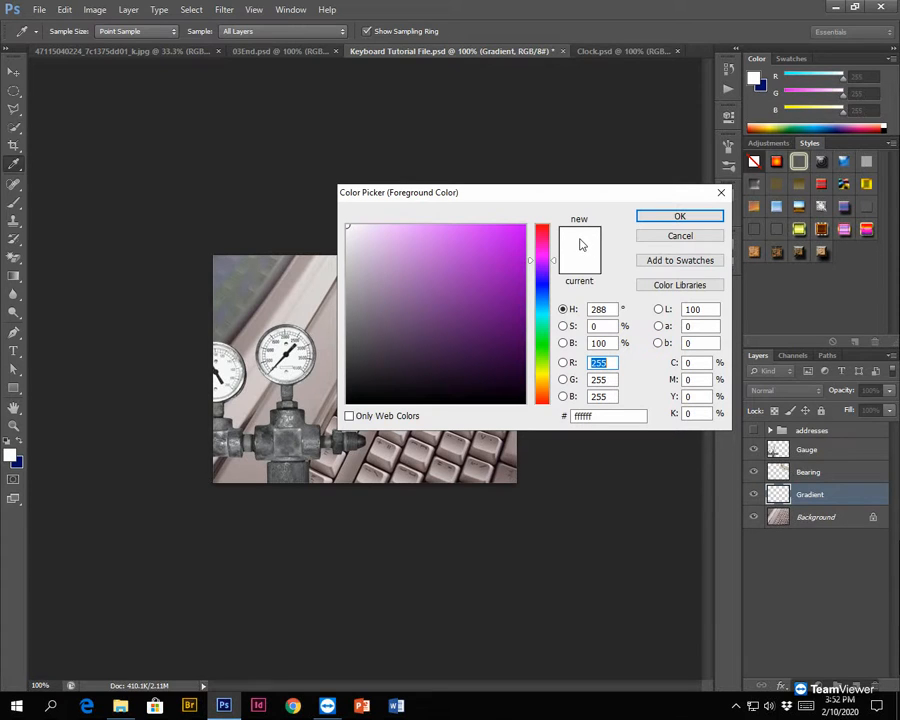
# - Try out several shades of the purple hue, from pale lilac and white to dark purple and black
pyautogui.moveTo(409, 267)
pyautogui.mouseDown()
pyautogui.moveTo(517, 239)
pyautogui.moveTo(467, 317)
pyautogui.mouseUp()
pyautogui.click(461, 272)
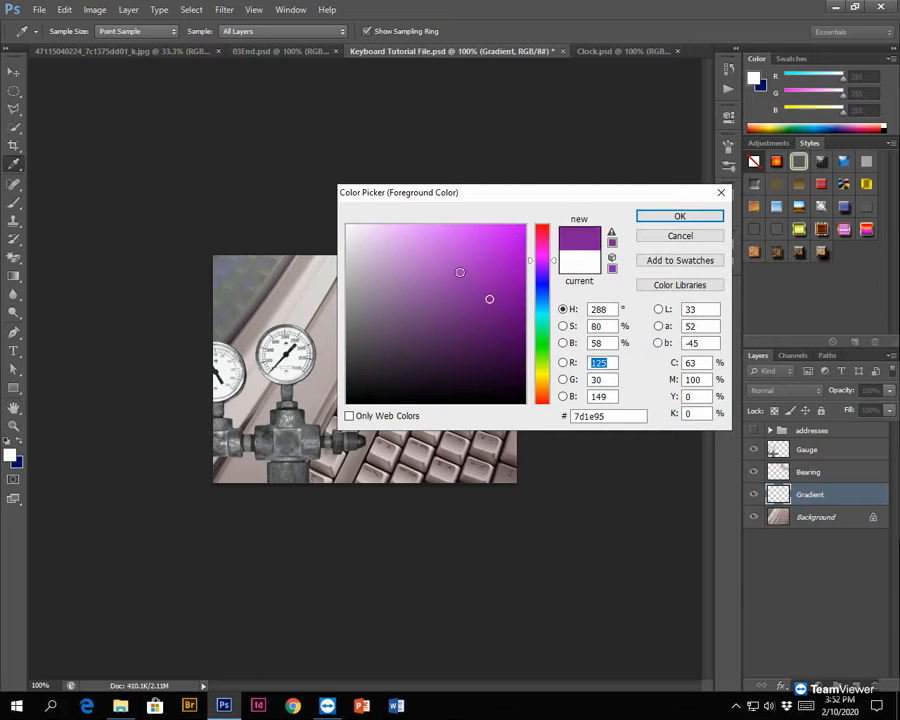
pyautogui.click(479, 313)
pyautogui.click(371, 232)
pyautogui.click(360, 227)
pyautogui.click(358, 232)
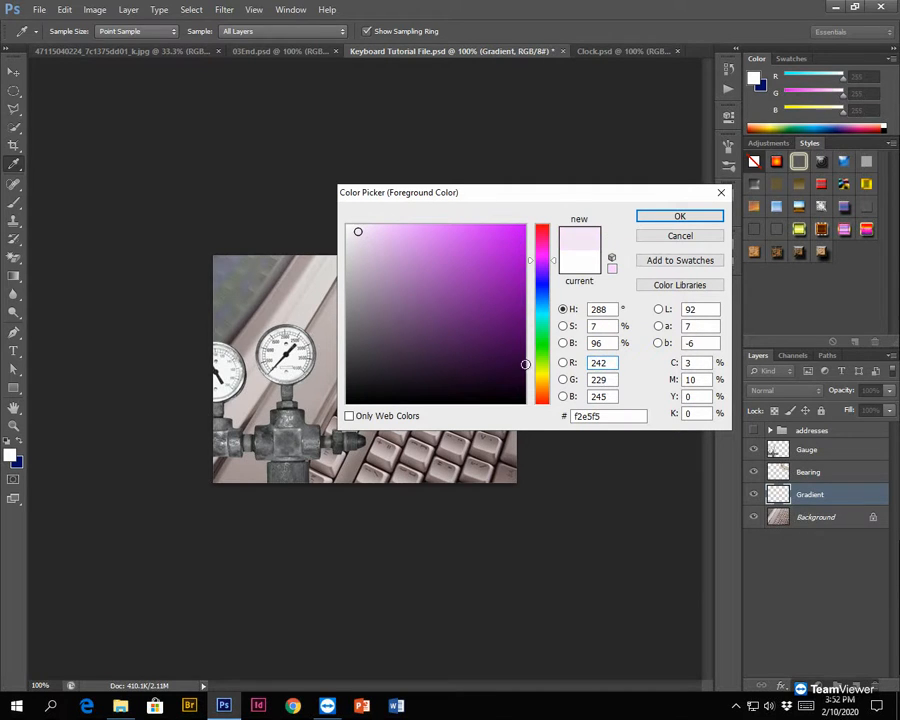
pyautogui.click(513, 370)
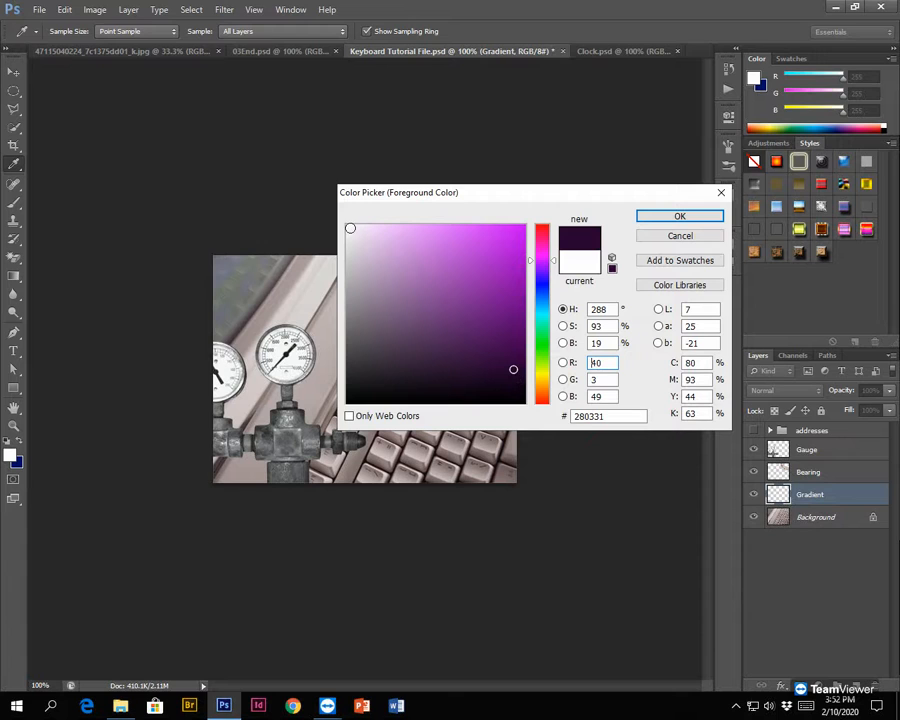
pyautogui.click(346, 226)
pyautogui.click(345, 225)
pyautogui.click(346, 404)
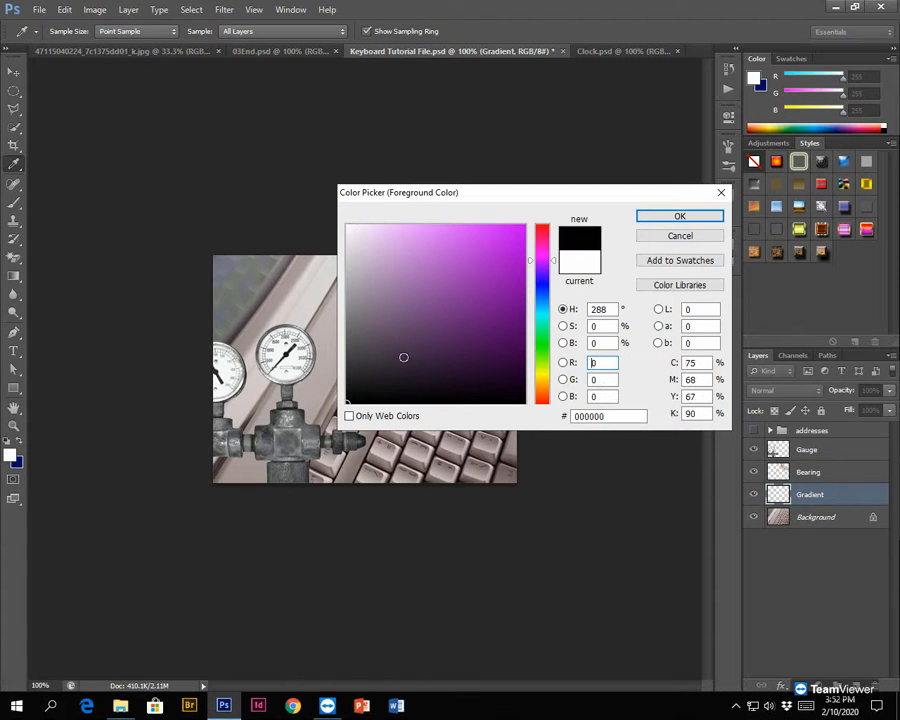
# - Set the foreground colour to the deep purple 71078b and accept it
pyautogui.click(516, 303)
pyautogui.click(515, 305)
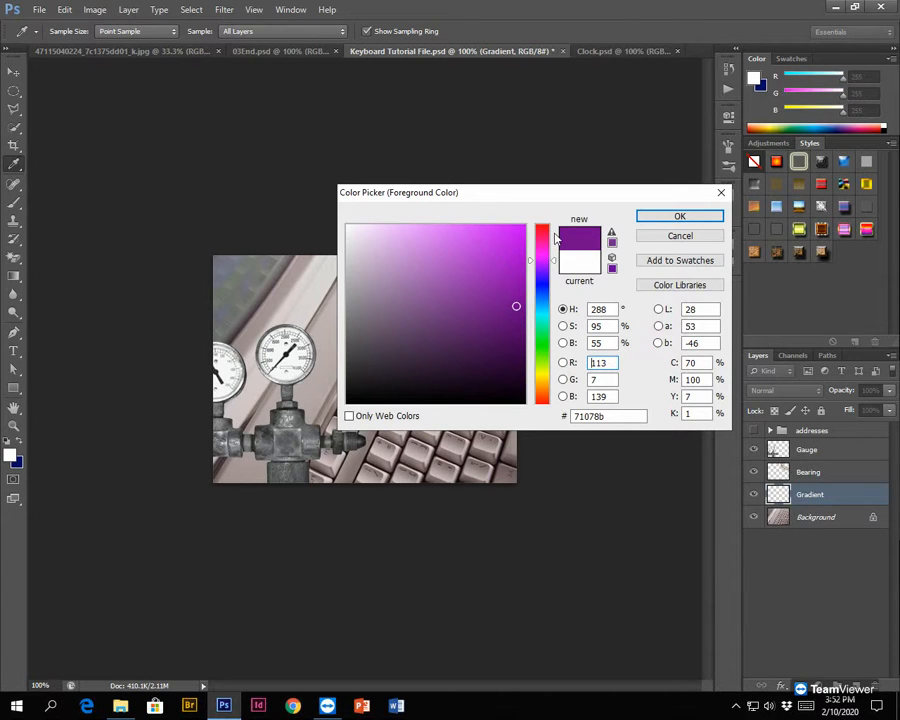
pyautogui.click(655, 218)
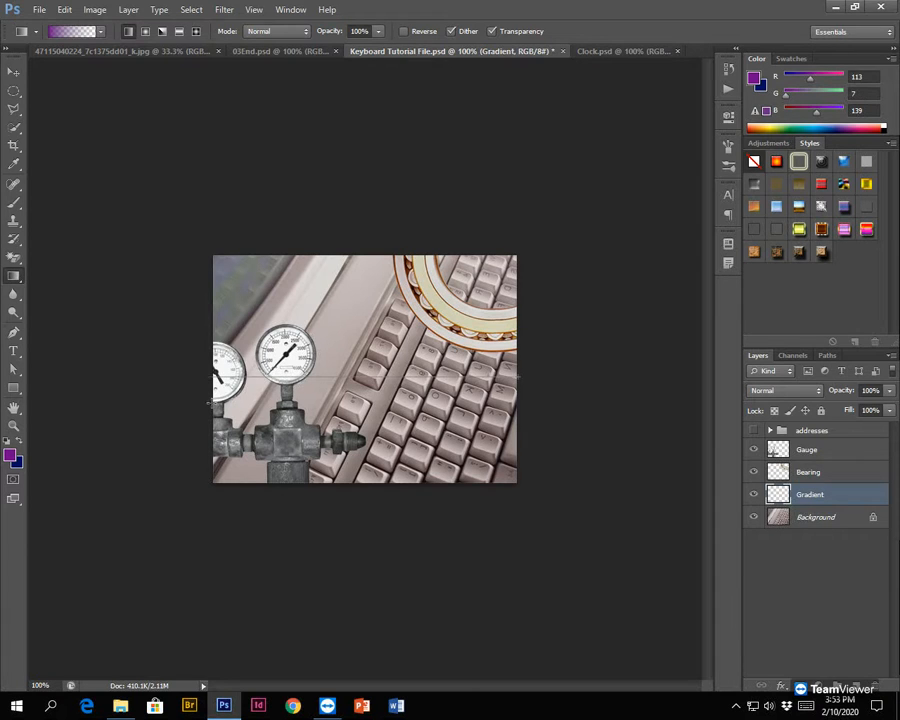
# - Draw a horizontal linear gradient across the Gradient layer, from purple at the image's right edge to transparent at its left edge
pyautogui.moveTo(209, 403); pyautogui.dragTo(209, 403)
pyautogui.moveTo(233, 364); pyautogui.dragTo(210, 363)
pyautogui.moveTo(210, 363); pyautogui.dragTo(210, 362)
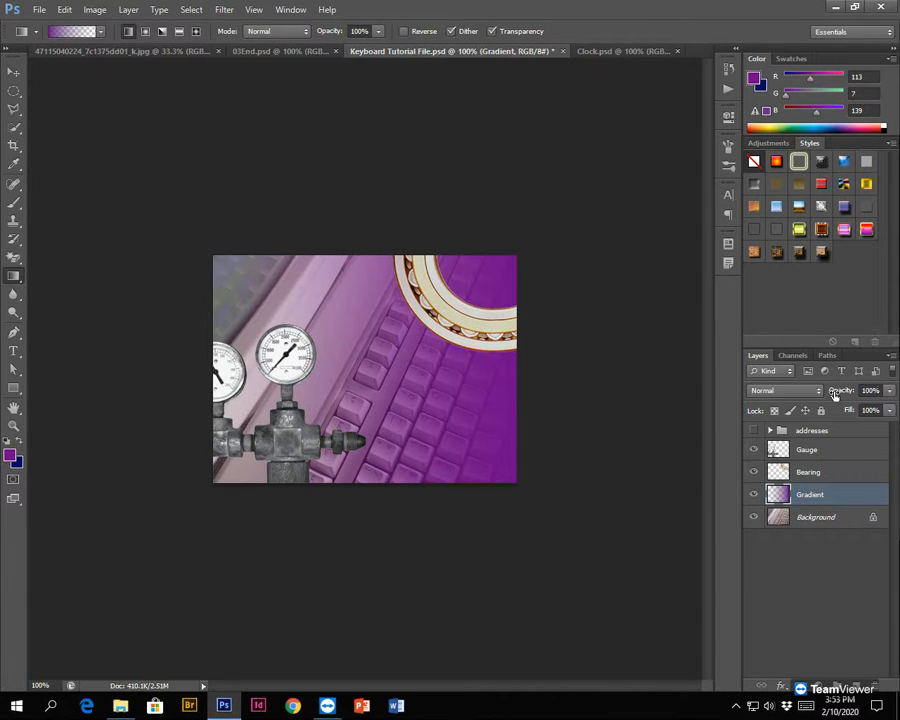
# - Set the Gradient layer's opacity to 30%
pyautogui.click(888, 392)
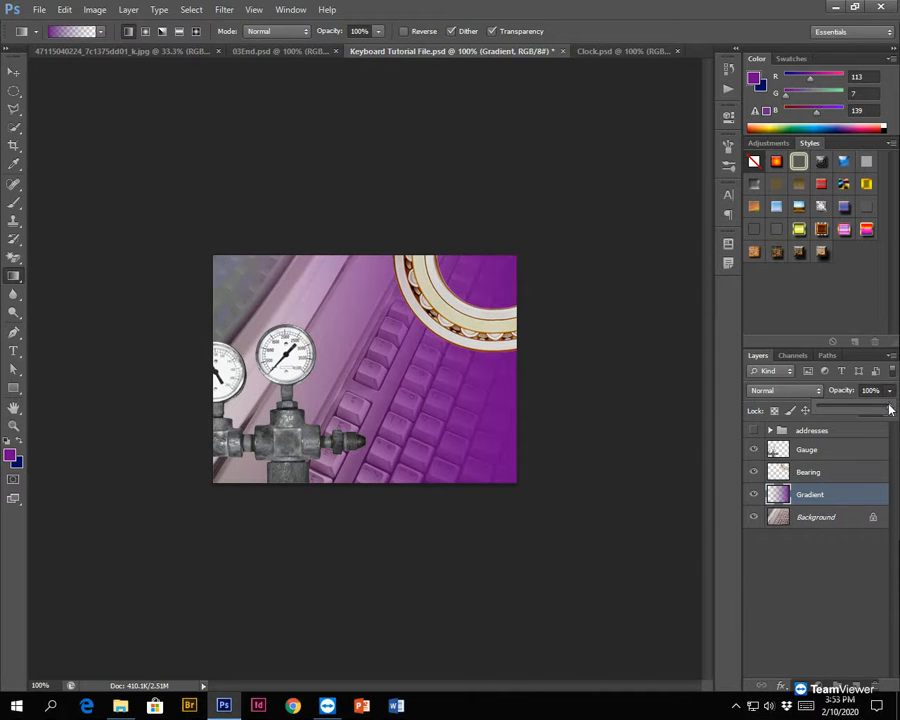
pyautogui.moveTo(889, 409); pyautogui.dragTo(845, 420)
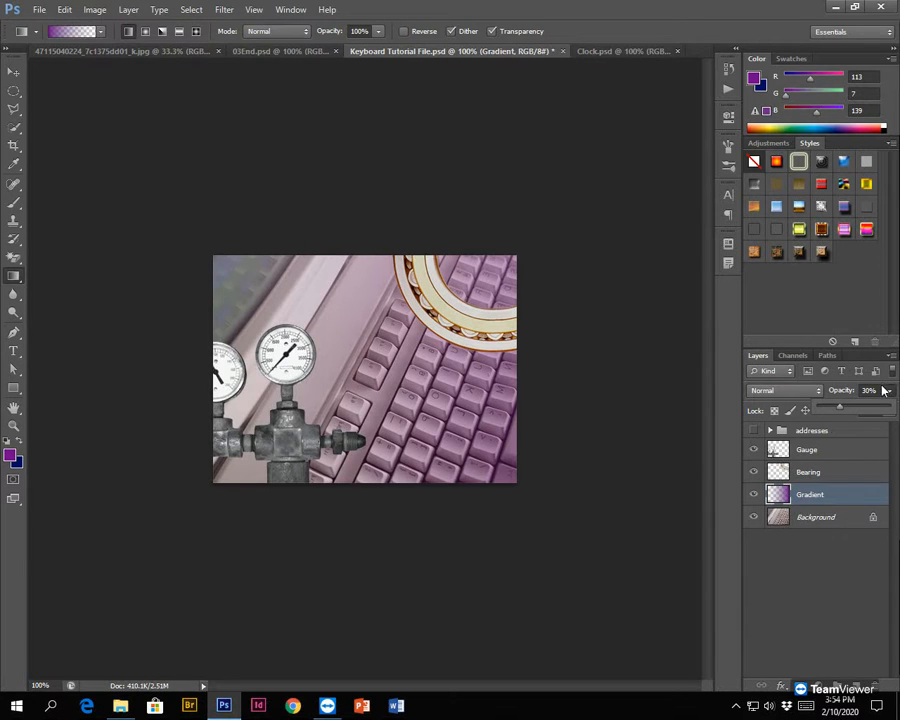
pyautogui.click(820, 497)
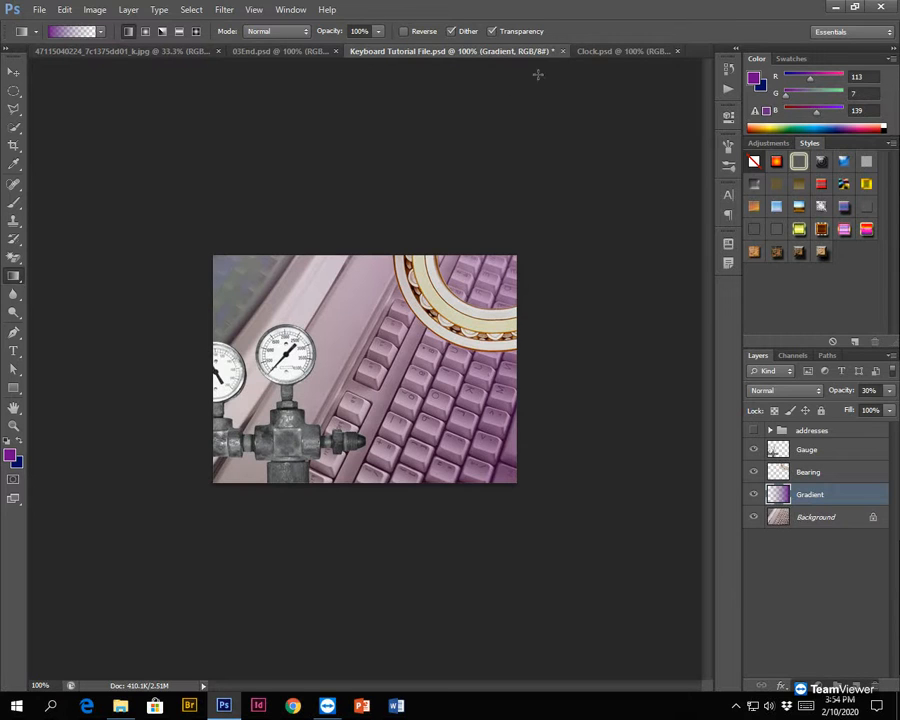
# - Compare the clock image in Clock.psd with the composite in Keyboard Tutorial File.psd
pyautogui.click(600, 54)
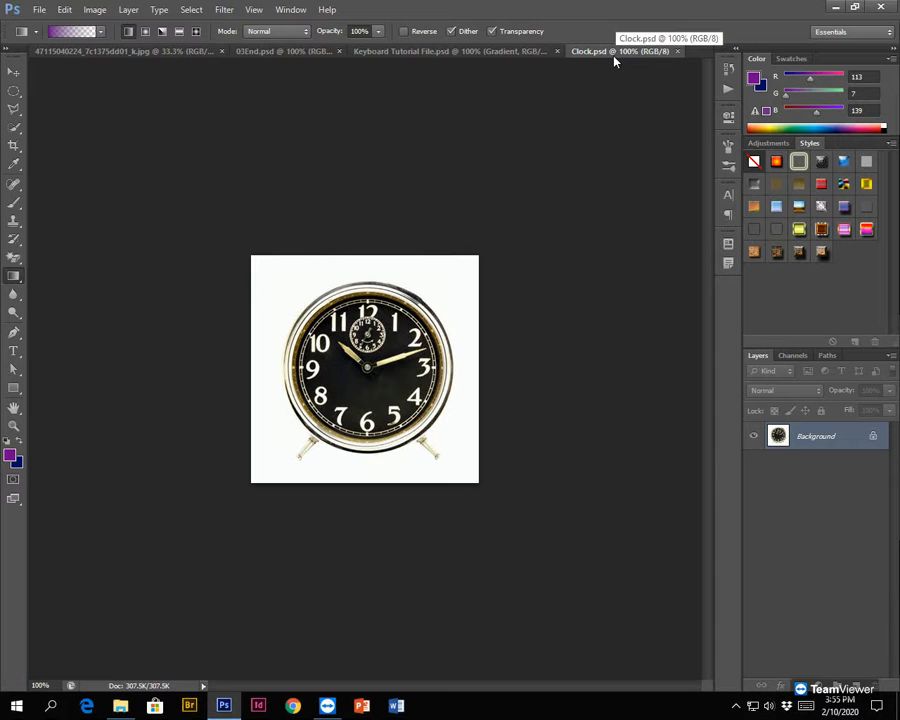
pyautogui.click(465, 53)
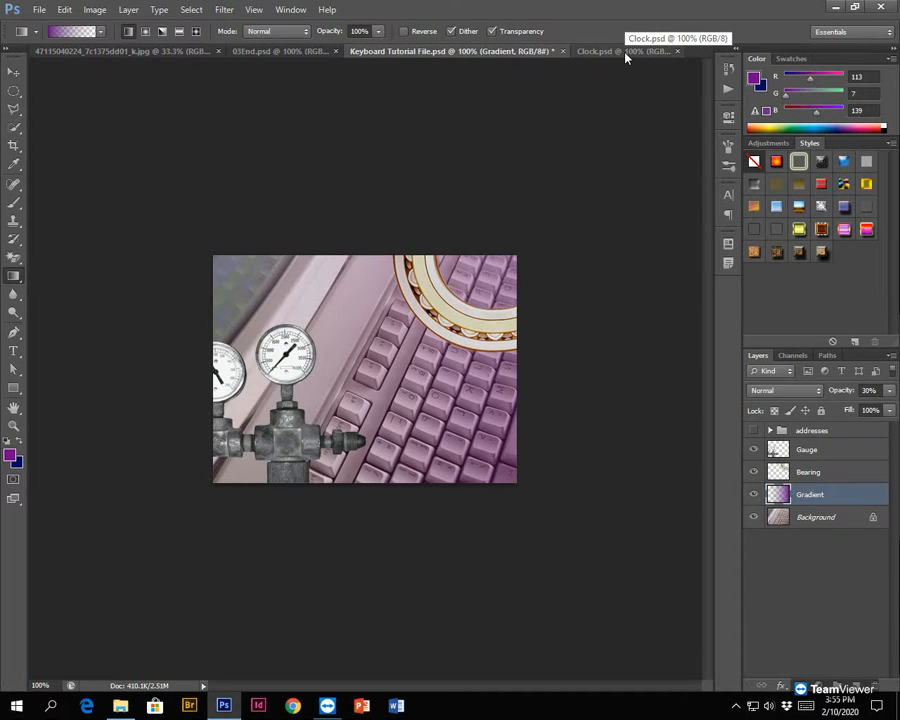
pyautogui.click(625, 55)
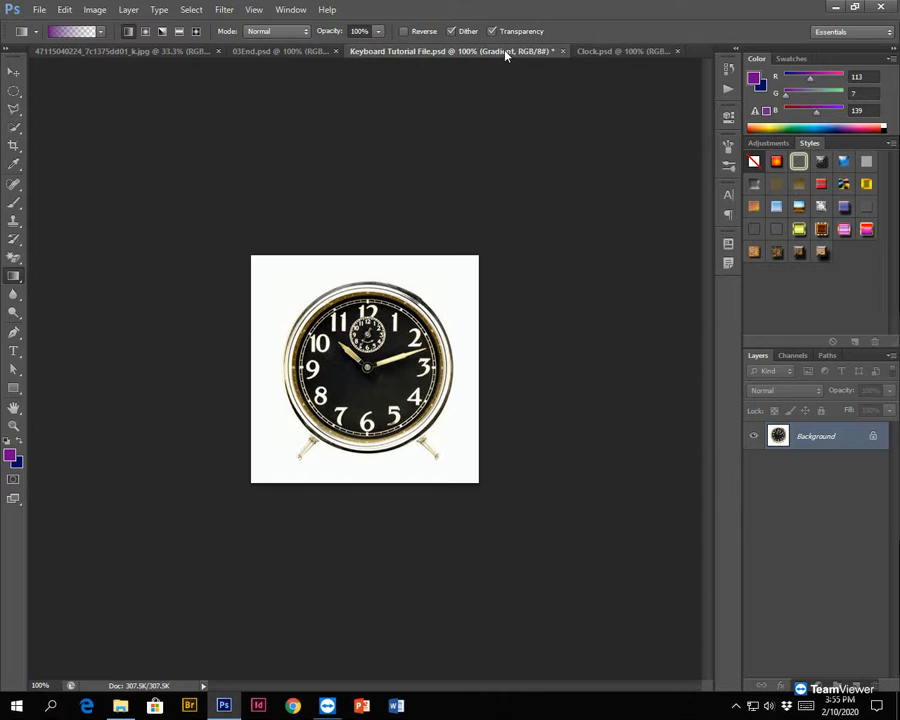
pyautogui.click(505, 55)
pyautogui.click(615, 56)
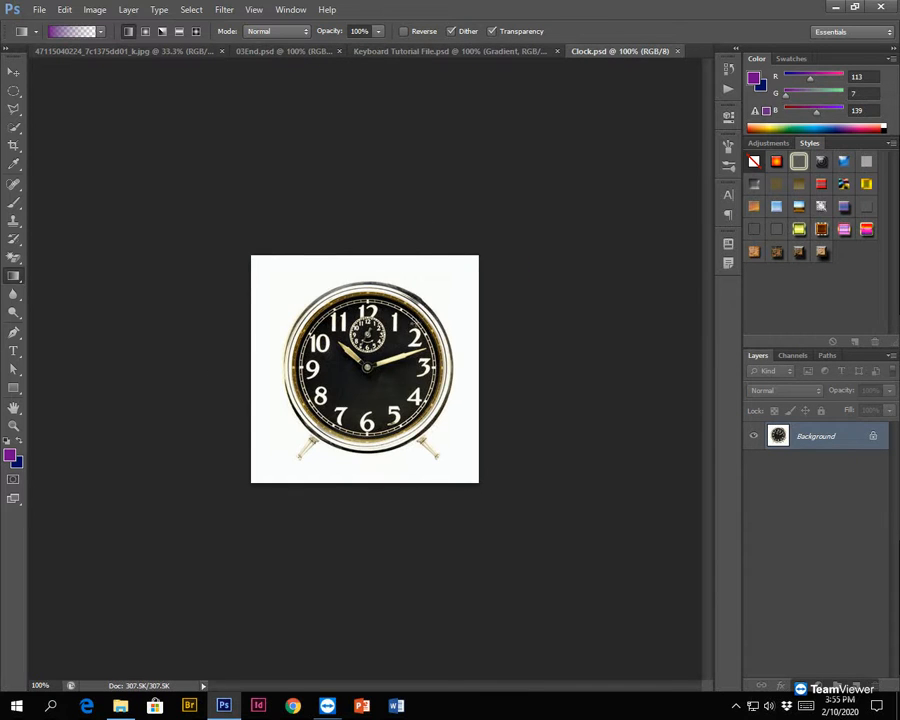
pyautogui.click(445, 52)
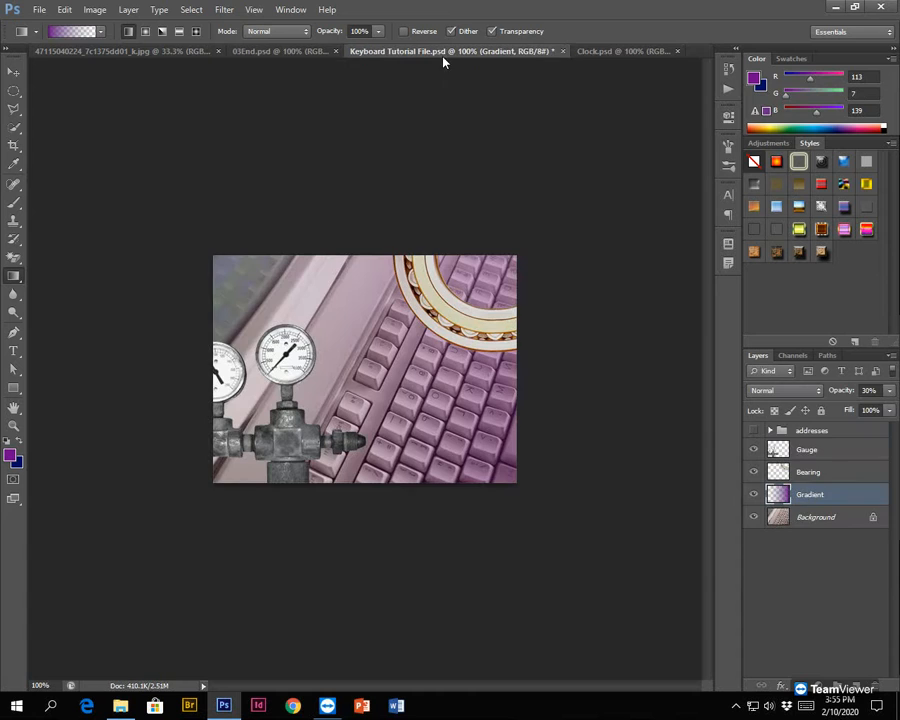
# - Activate the Move tool in Clock.psd and try to move the clock on its locked Background layer
pyautogui.click(605, 52)
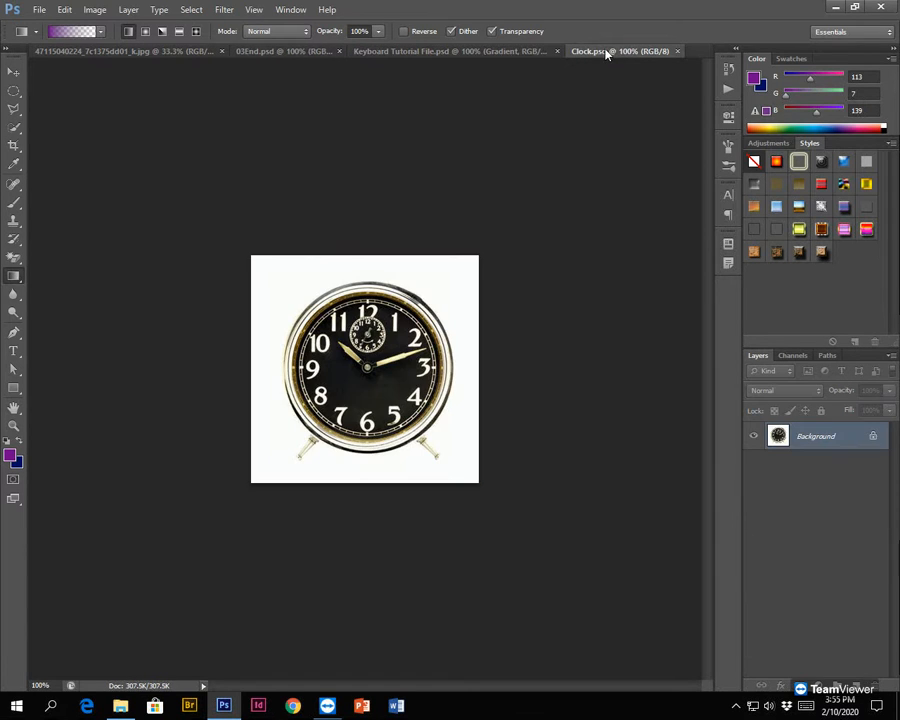
pyautogui.click(13, 75)
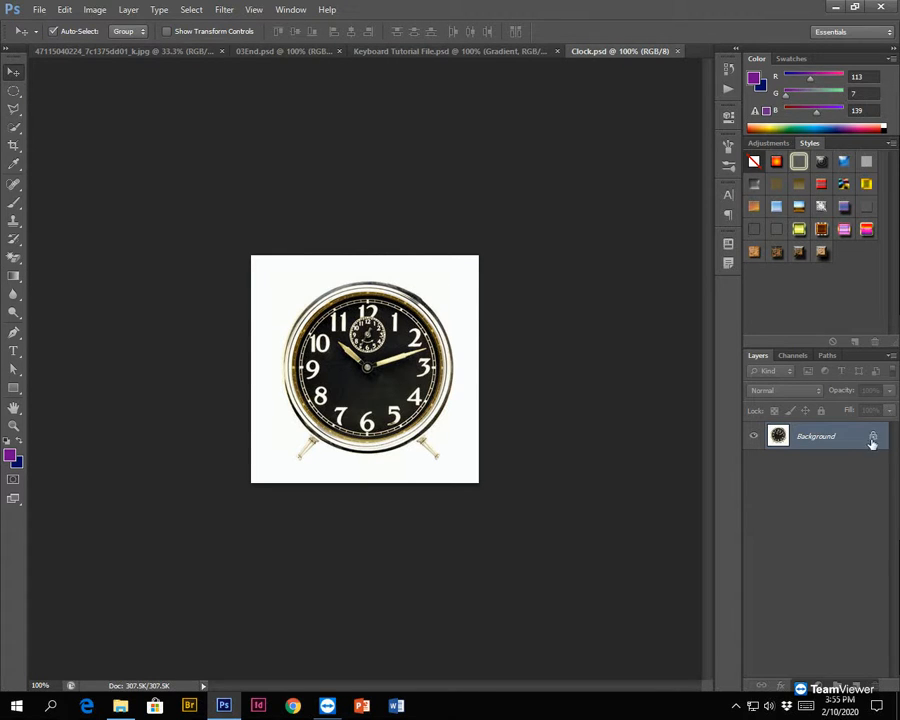
pyautogui.moveTo(373, 377); pyautogui.dragTo(392, 238)
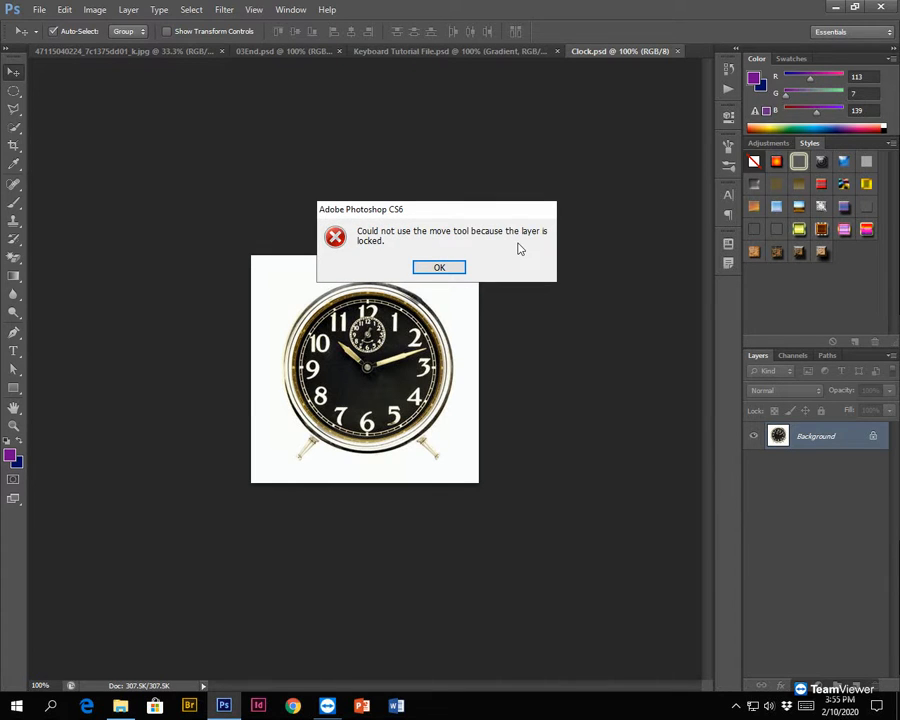
pyautogui.click(441, 267)
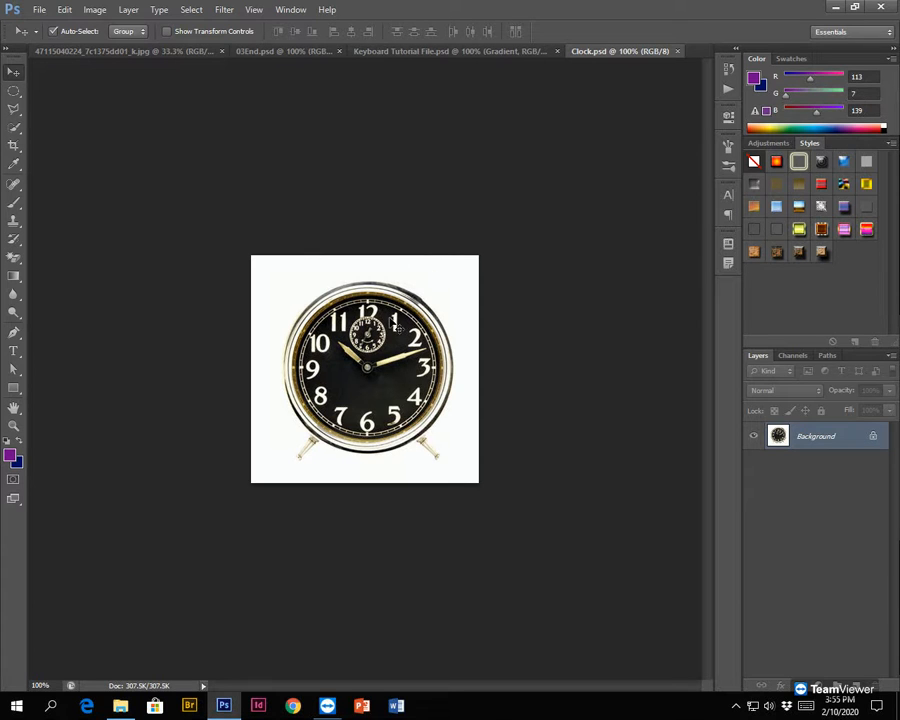
# - Copy the clock image from Clock.psd into Keyboard Tutorial File.psd, centred above the Gradient layer, and compare both documents
pyautogui.moveTo(397, 326); pyautogui.dragTo(437, 55)
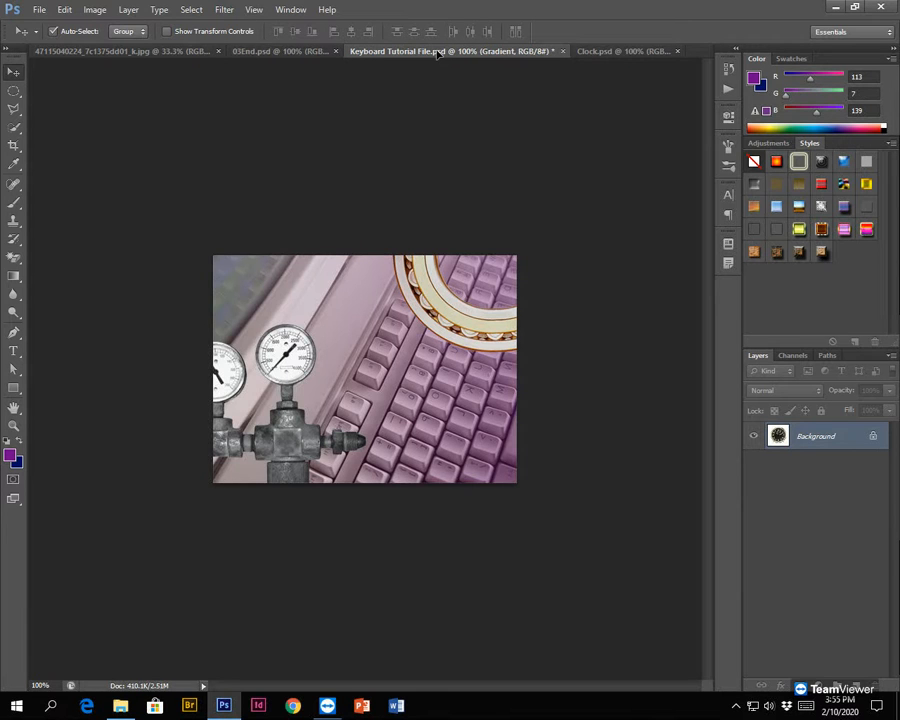
pyautogui.moveTo(437, 55); pyautogui.dragTo(504, 476)
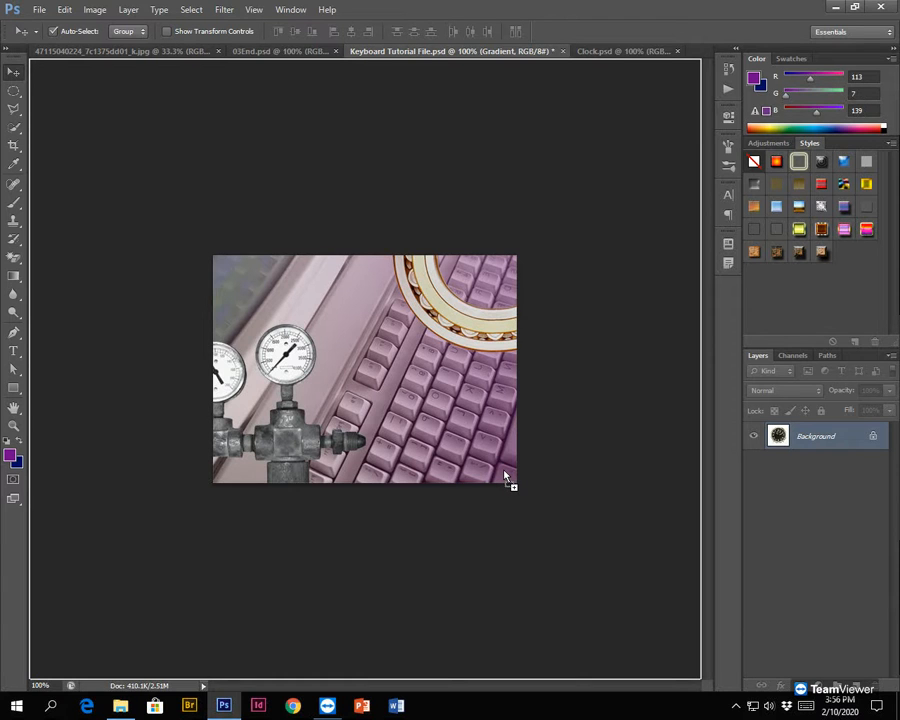
pyautogui.moveTo(505, 473); pyautogui.dragTo(506, 472)
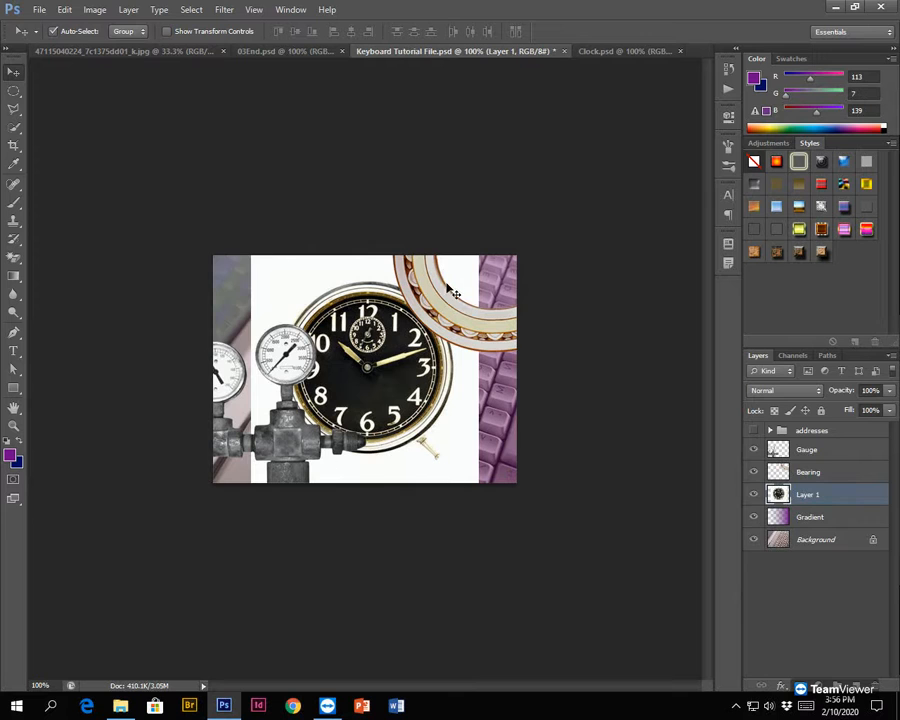
pyautogui.click(613, 52)
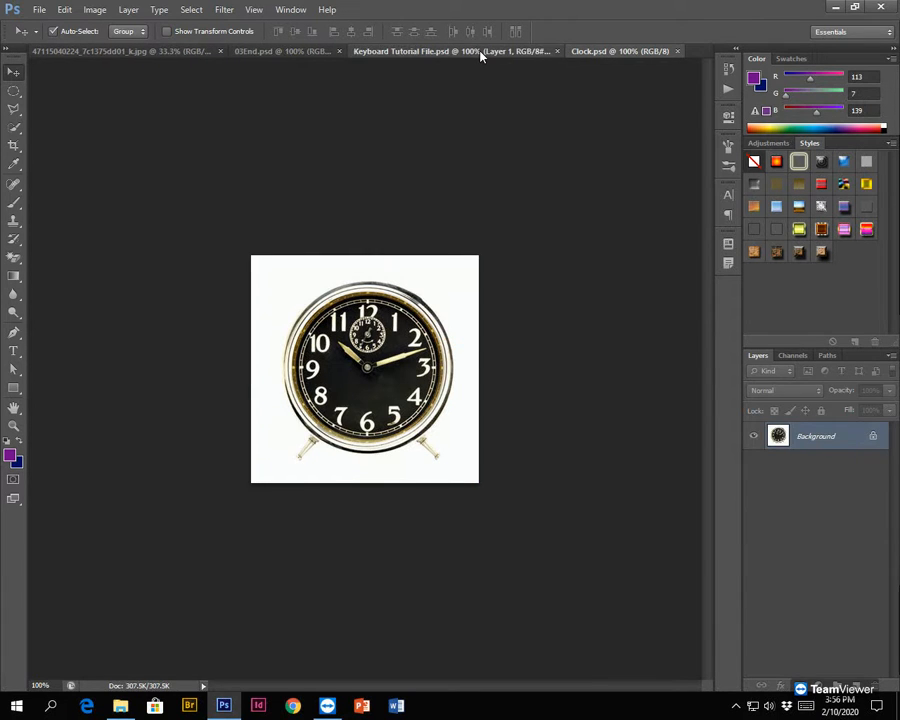
pyautogui.click(480, 53)
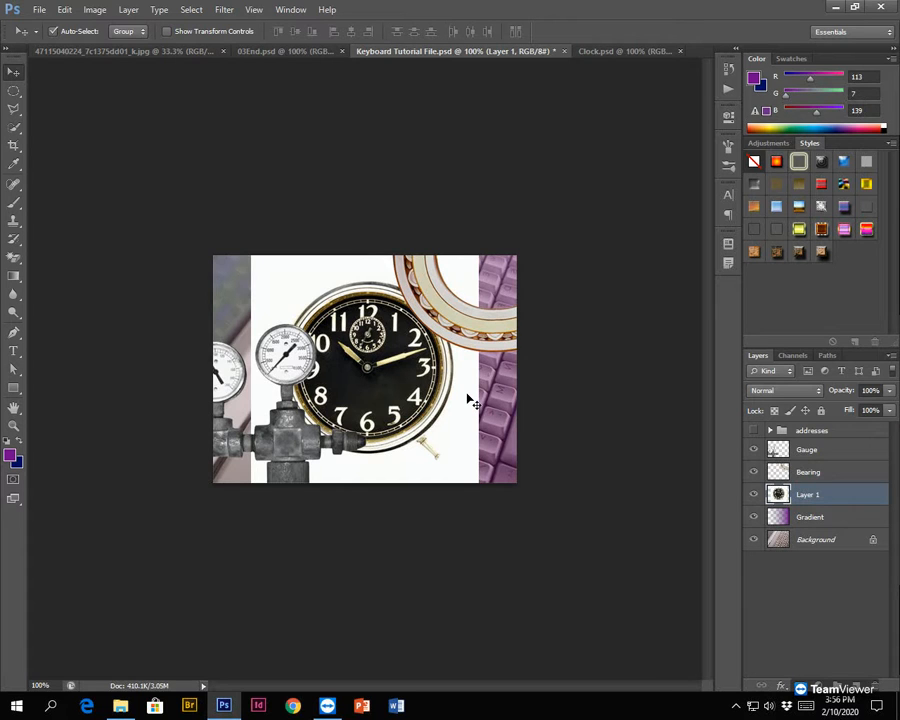
# - Erase the white background around the clock on Layer 1 with the Magic Eraser tool at a tolerance of 32
pyautogui.click(13, 260)
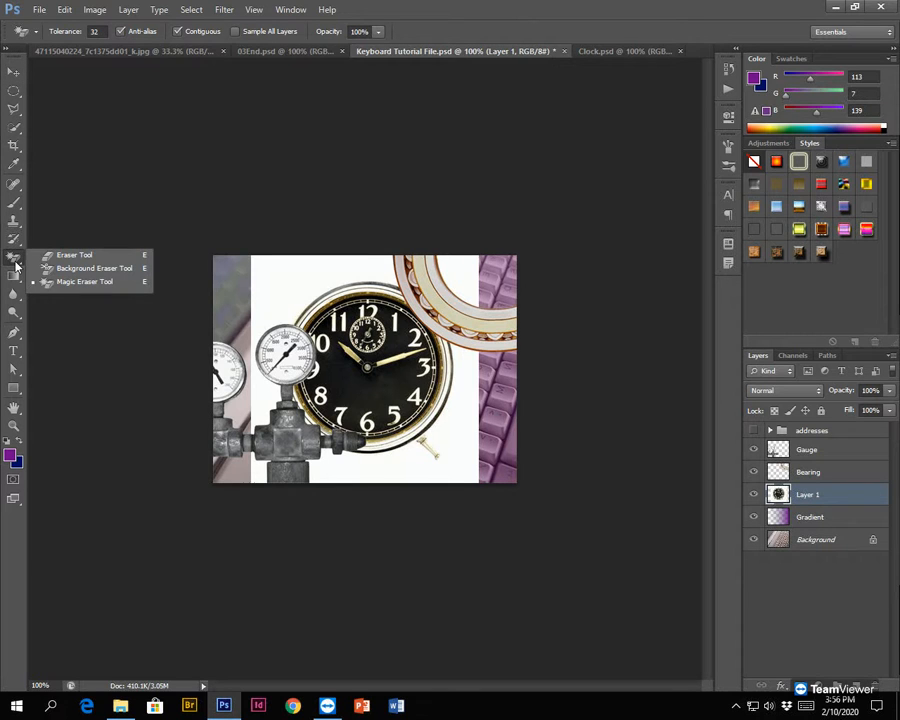
pyautogui.click(70, 255)
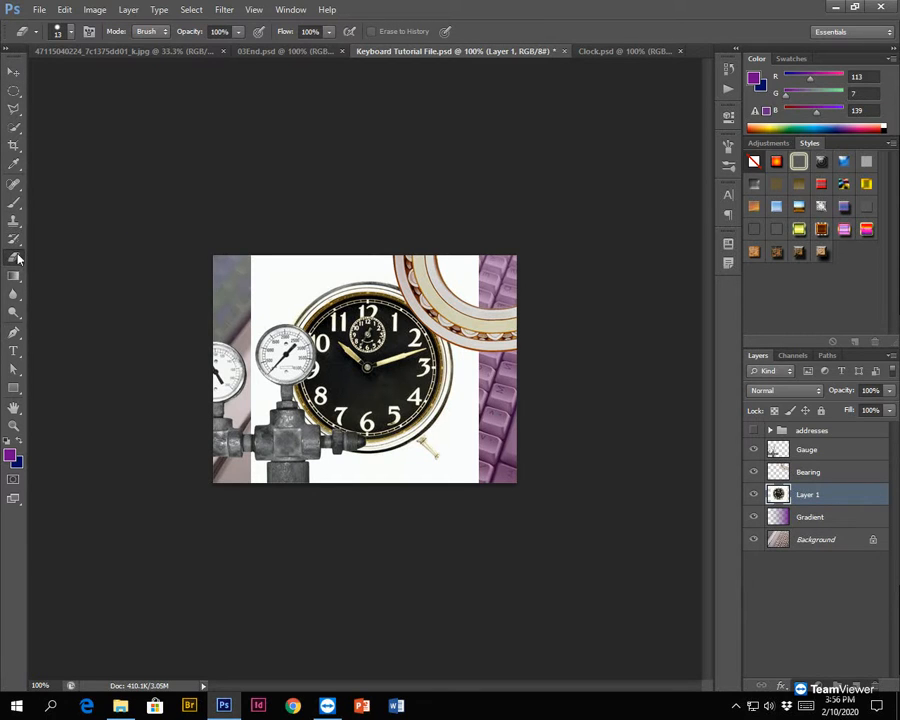
pyautogui.rightClick(15, 258)
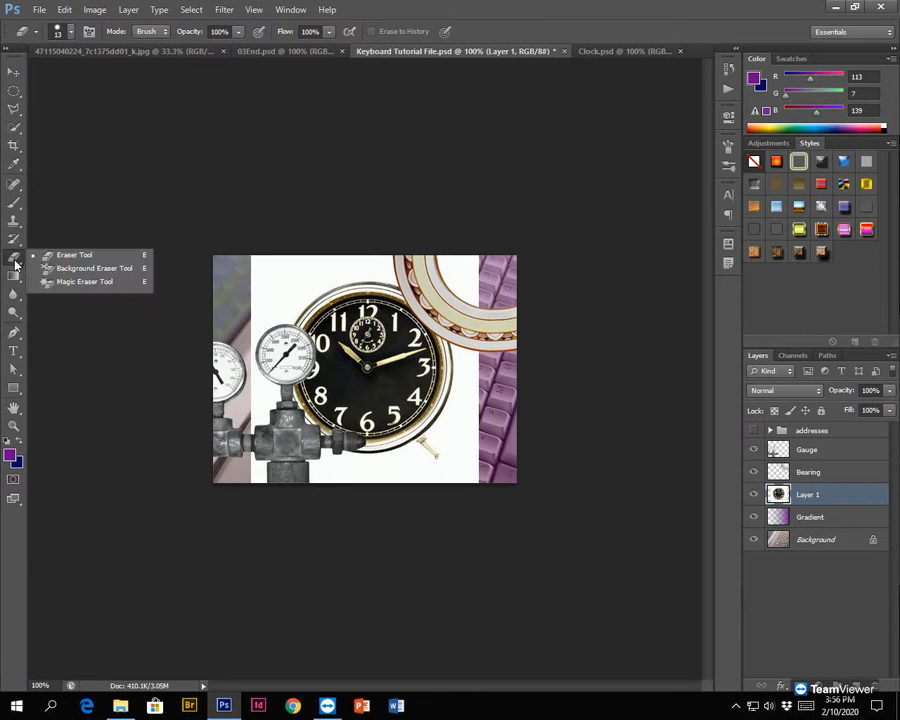
pyautogui.click(95, 287)
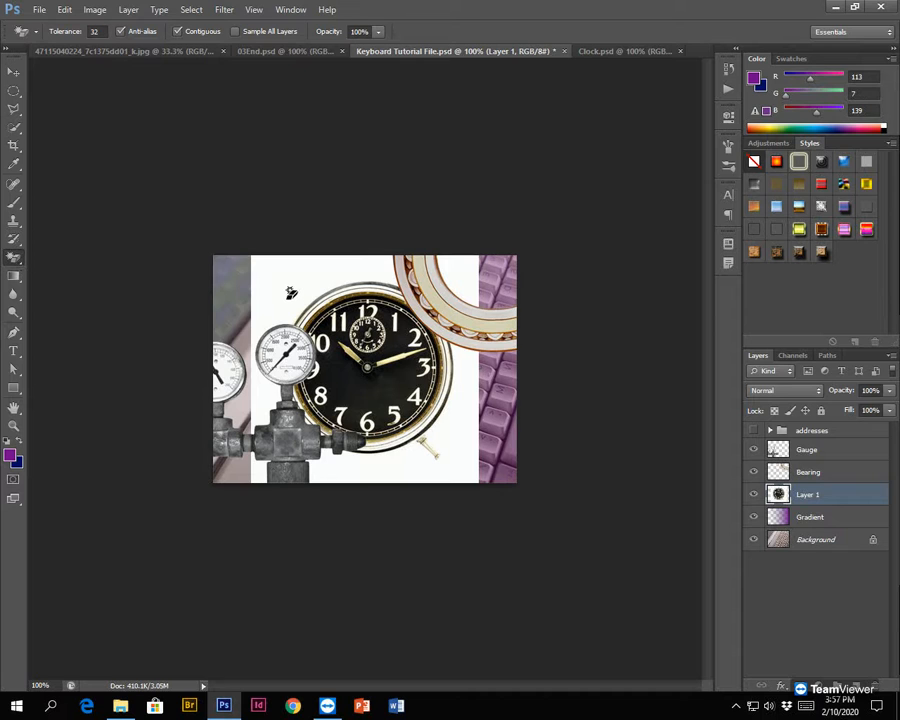
pyautogui.click(18, 131)
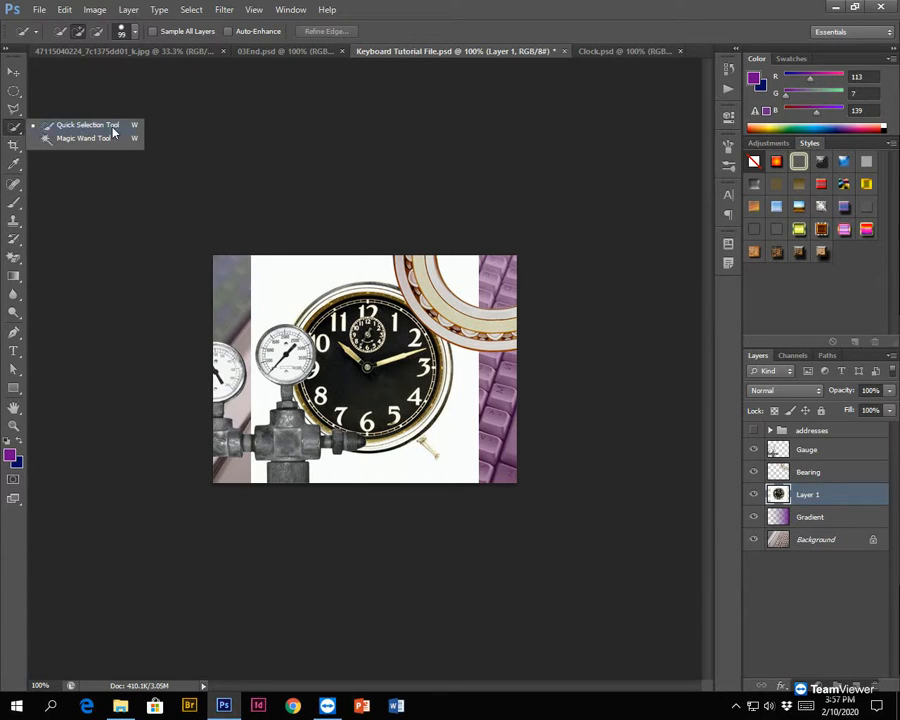
pyautogui.click(15, 128)
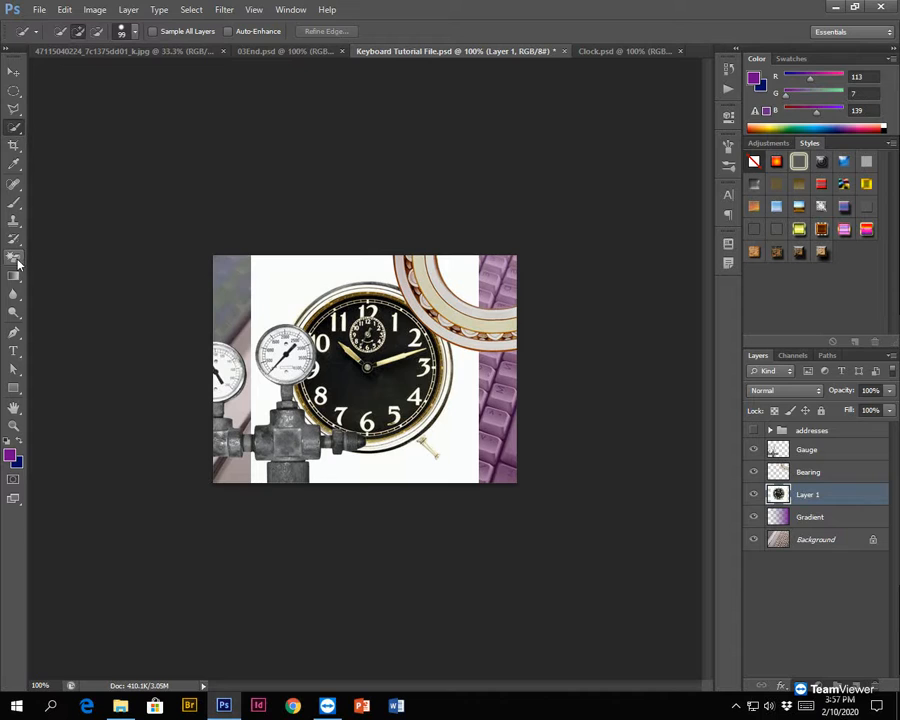
pyautogui.hotkey('shift', 'w')
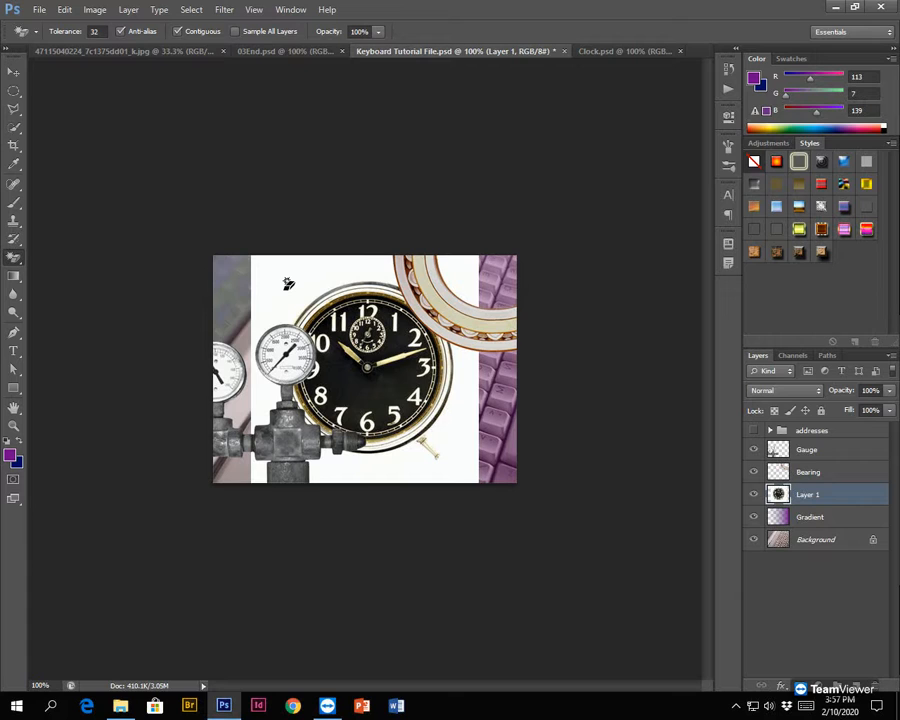
pyautogui.click(288, 284)
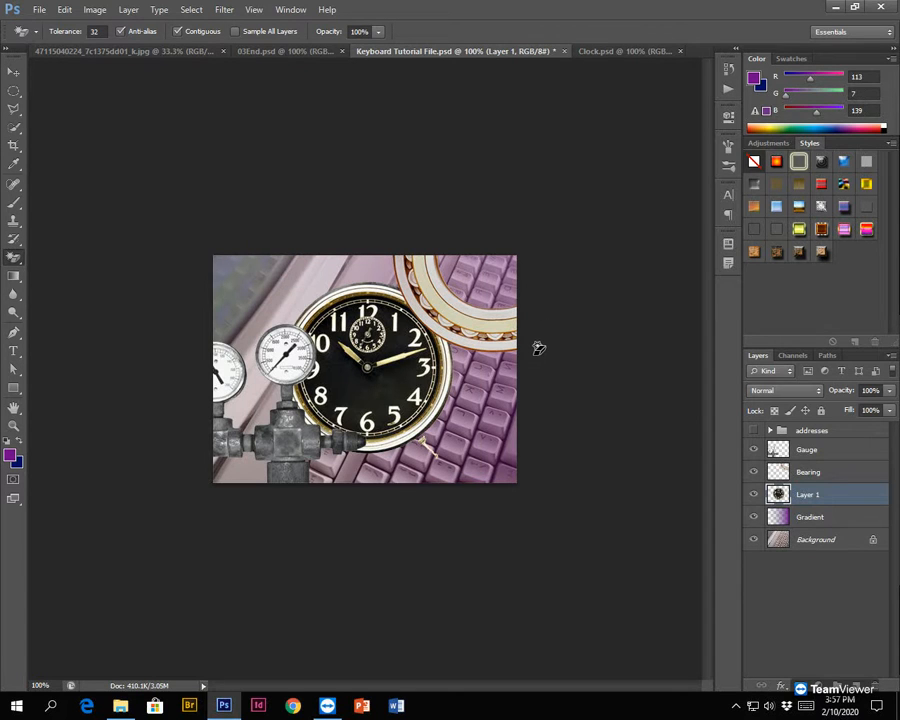
# - Move the clock to the lower-right corner of the composite and rotate it clockwise by about 31 degrees
pyautogui.click(13, 74)
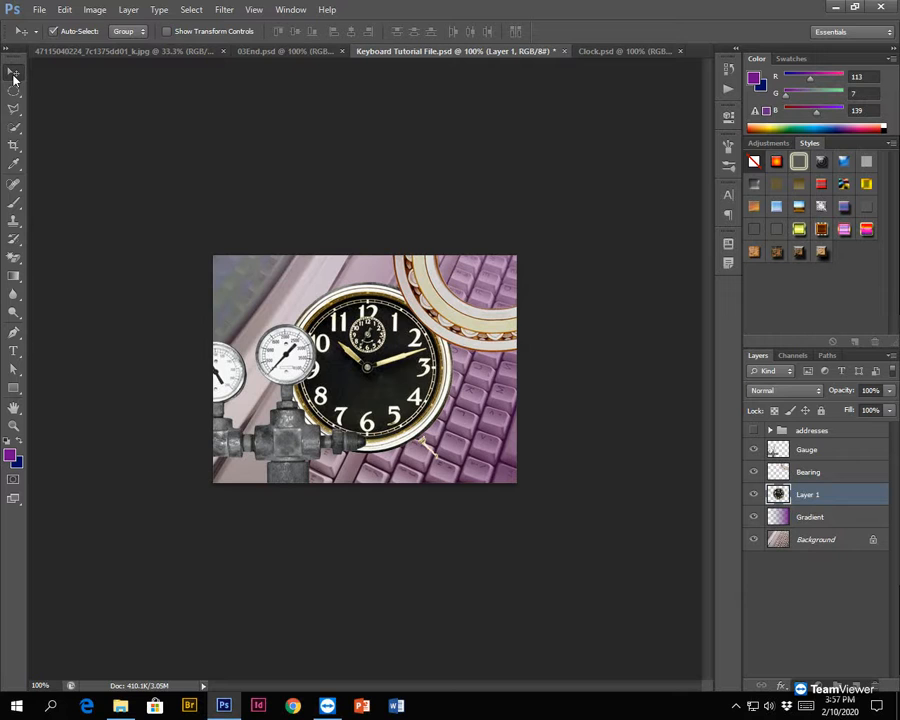
pyautogui.moveTo(385, 315); pyautogui.dragTo(500, 396)
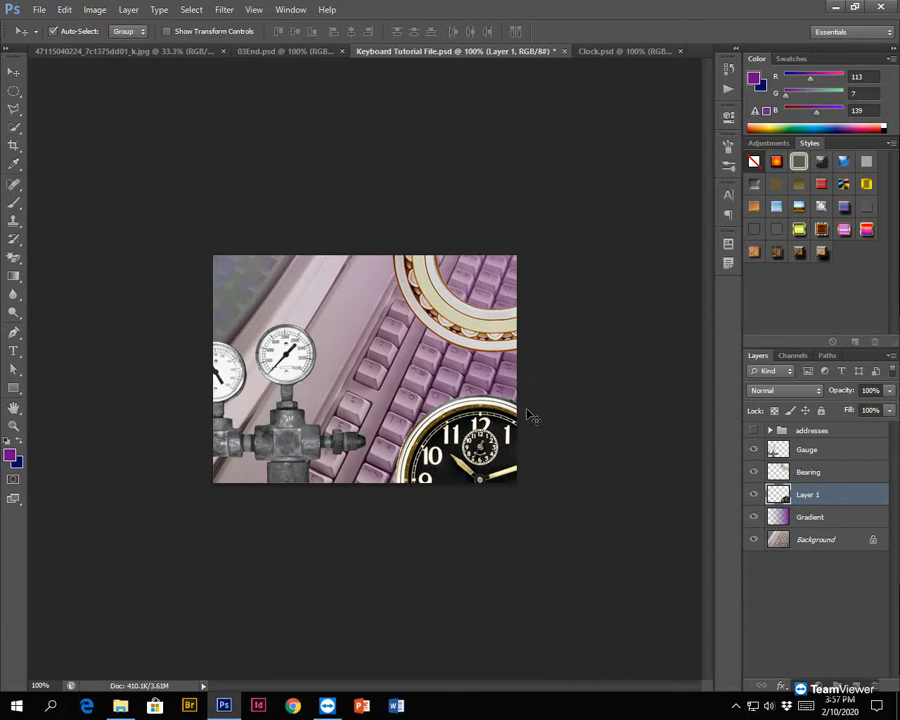
pyautogui.hotkey('ctrl', 't')
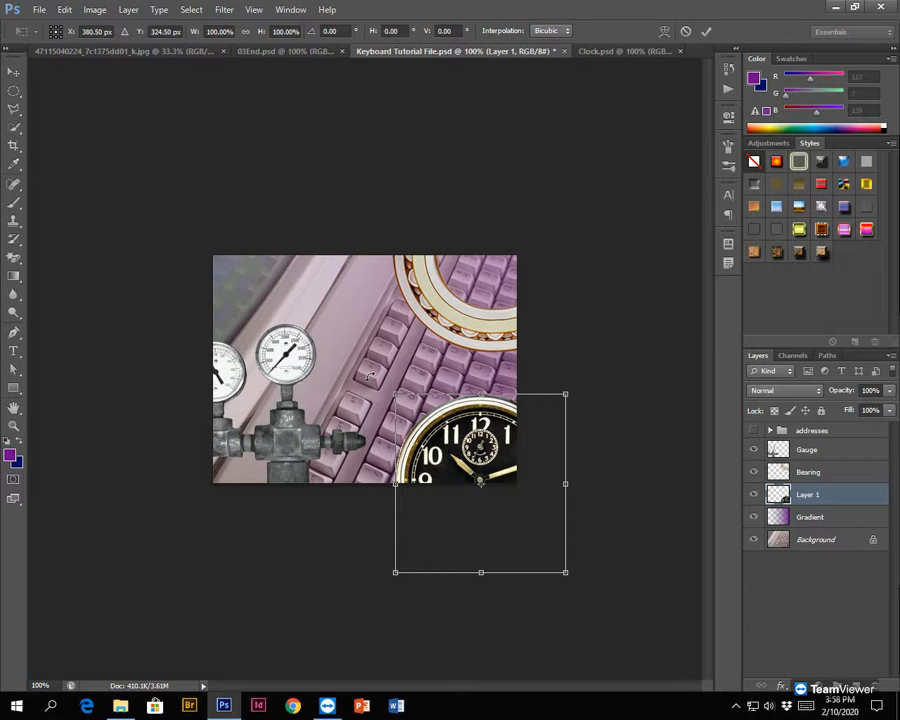
pyautogui.moveTo(371, 373); pyautogui.dragTo(444, 347)
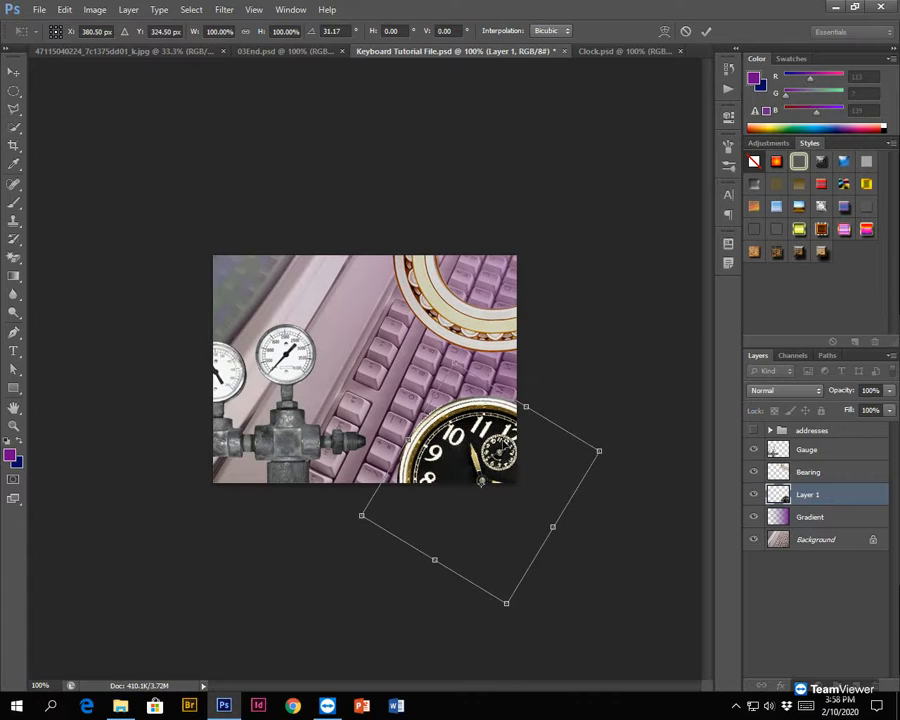
pyautogui.click(706, 33)
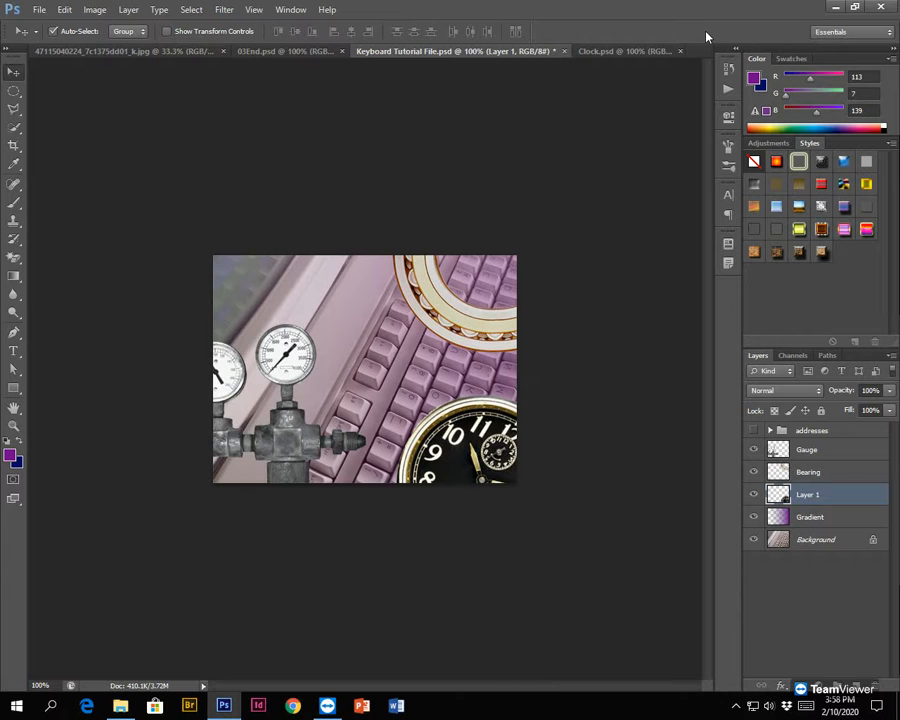
pyautogui.moveTo(477, 436)
pyautogui.mouseDown()
pyautogui.moveTo(476, 425)
pyautogui.moveTo(448, 436)
pyautogui.moveTo(496, 444)
pyautogui.moveTo(472, 451)
pyautogui.mouseUp()
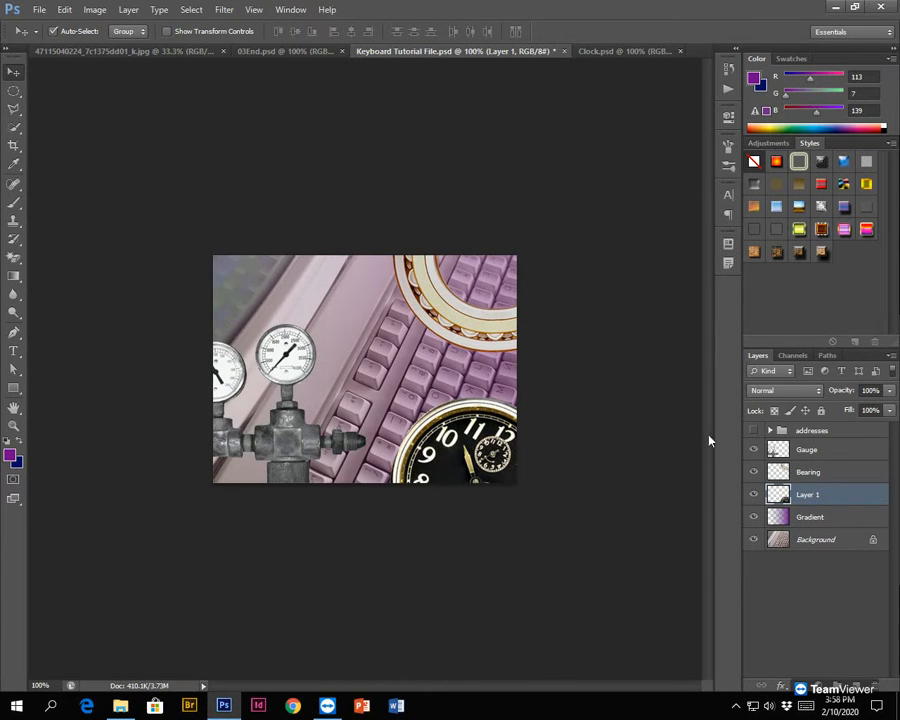
# - Try the clock layer at 70% opacity and restore it to 100%
pyautogui.click(889, 411)
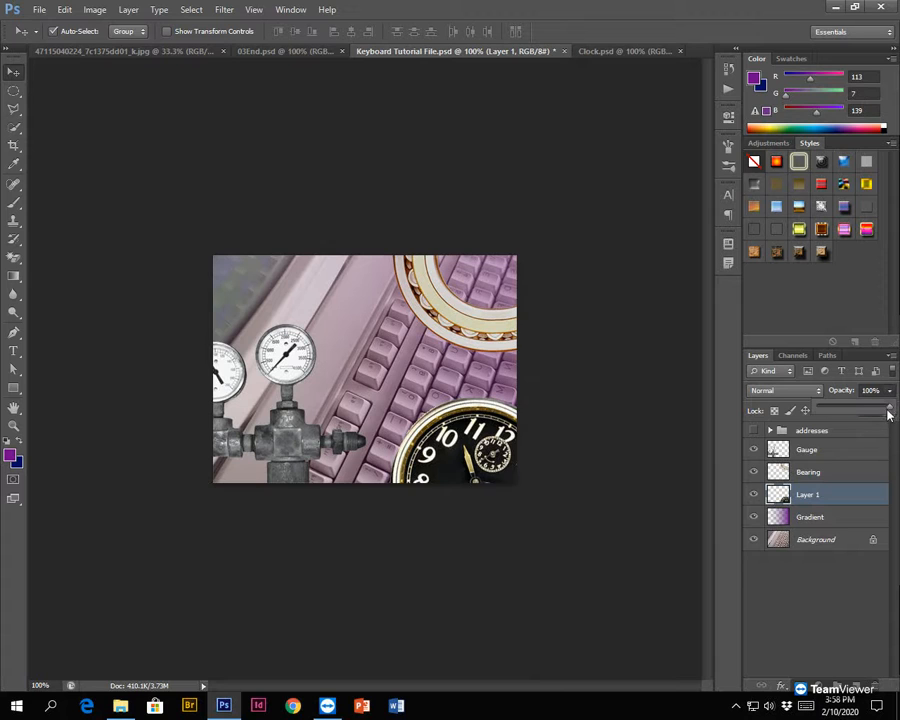
pyautogui.moveTo(890, 413); pyautogui.dragTo(866, 410)
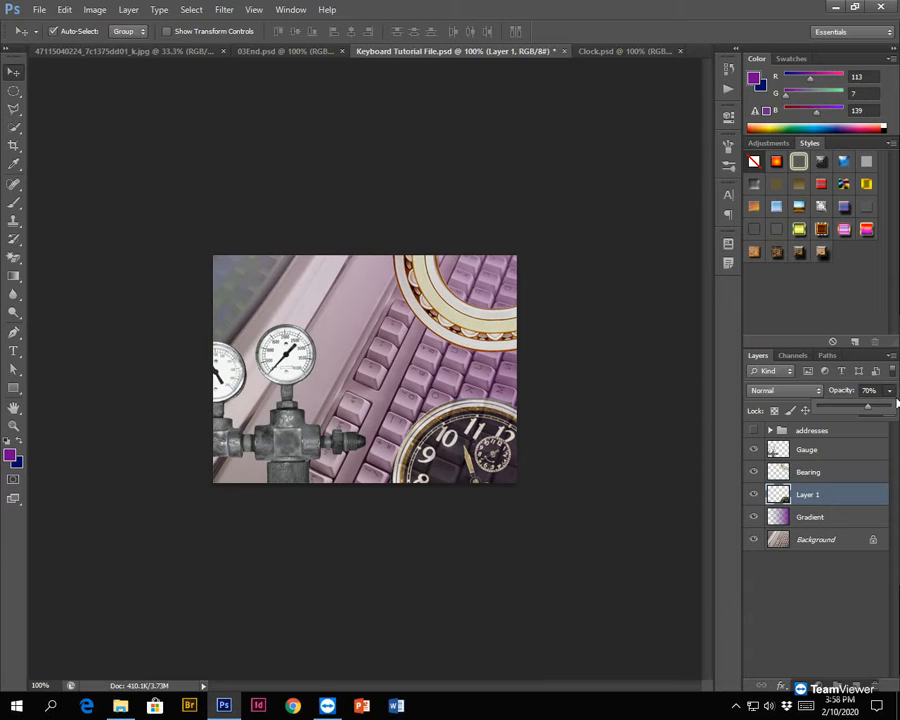
pyautogui.moveTo(868, 412); pyautogui.dragTo(890, 410)
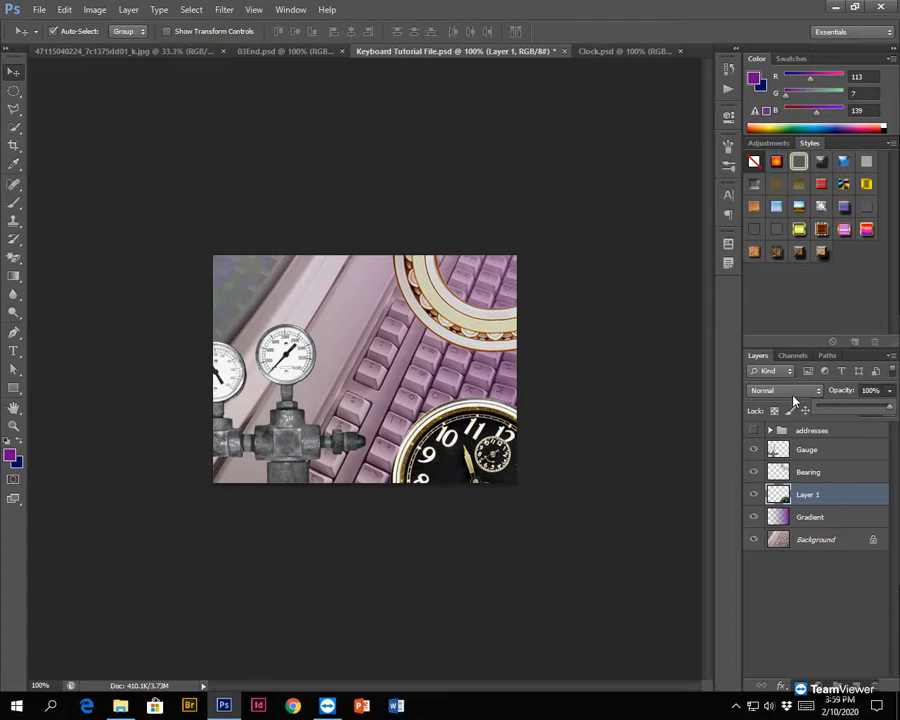
# - Try the Difference and Saturation blend modes on the clock layer and settle on Screen
pyautogui.click(794, 393)
pyautogui.click(792, 397)
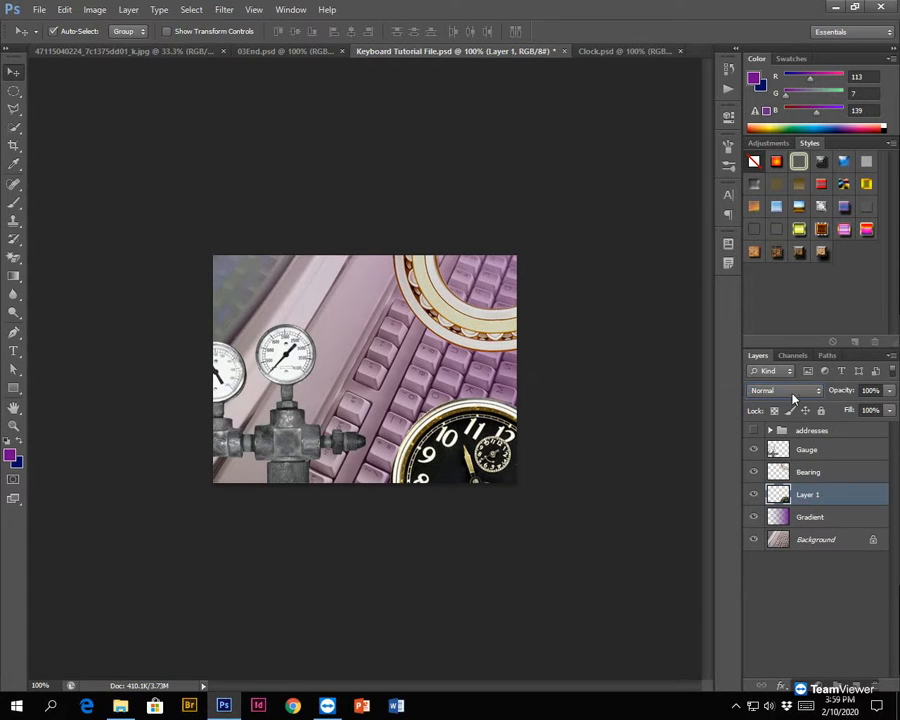
pyautogui.click(795, 394)
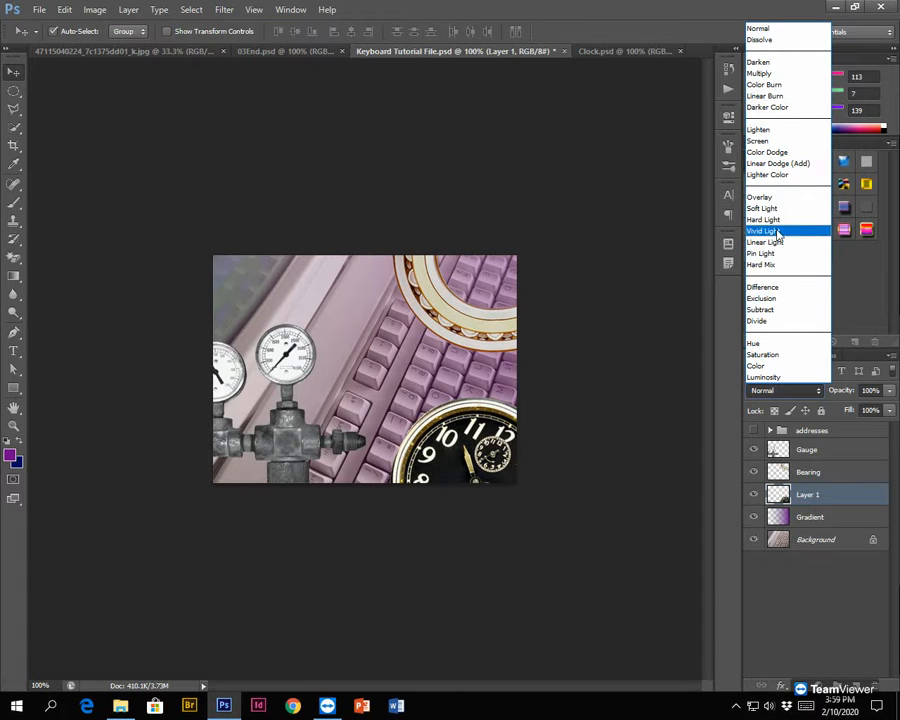
pyautogui.click(786, 288)
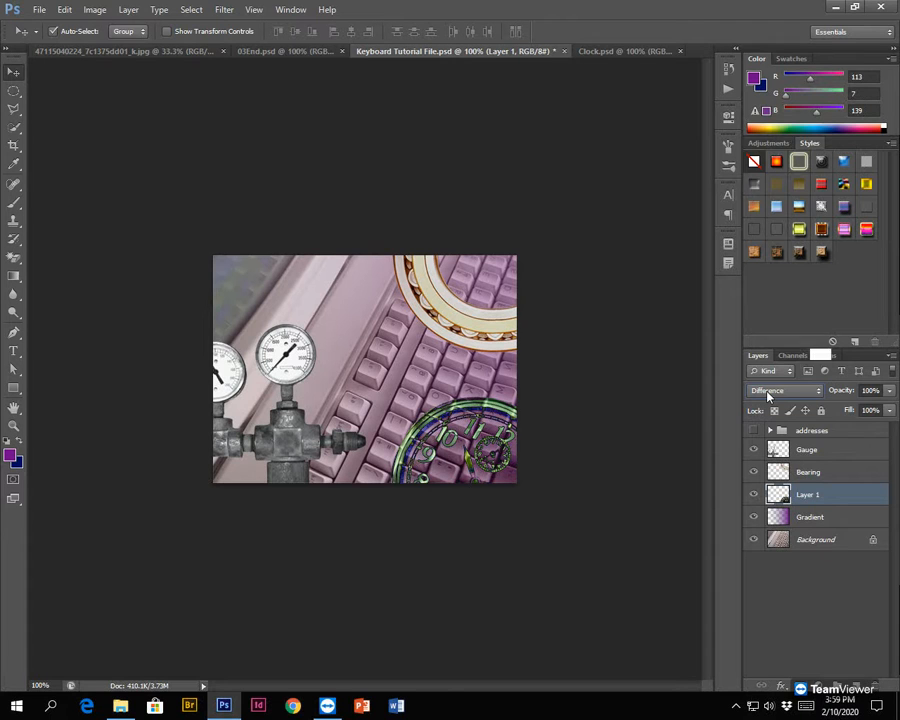
pyautogui.click(767, 393)
pyautogui.click(763, 355)
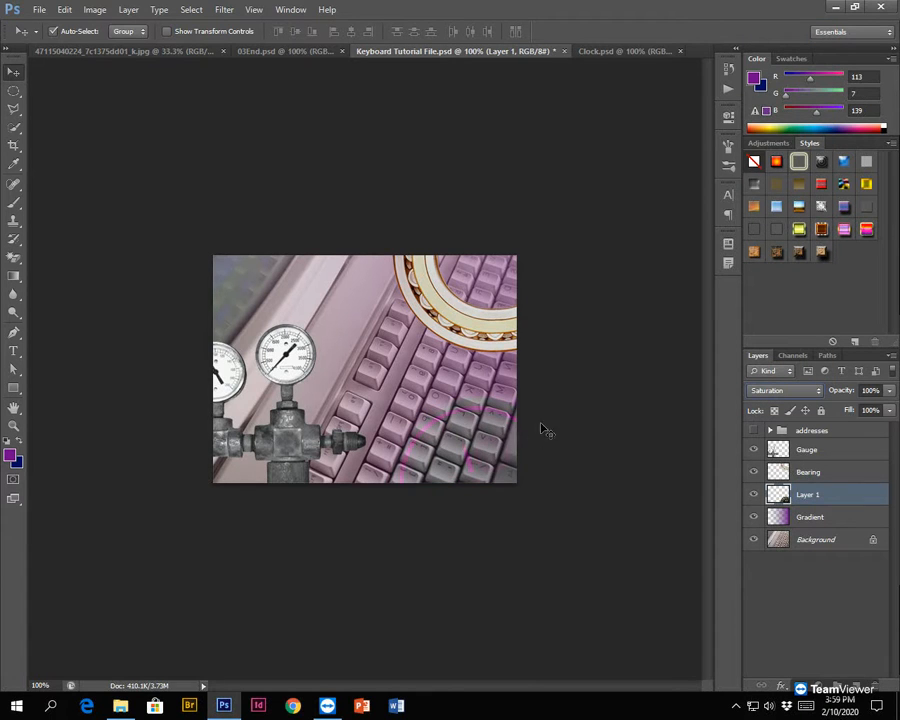
pyautogui.click(812, 395)
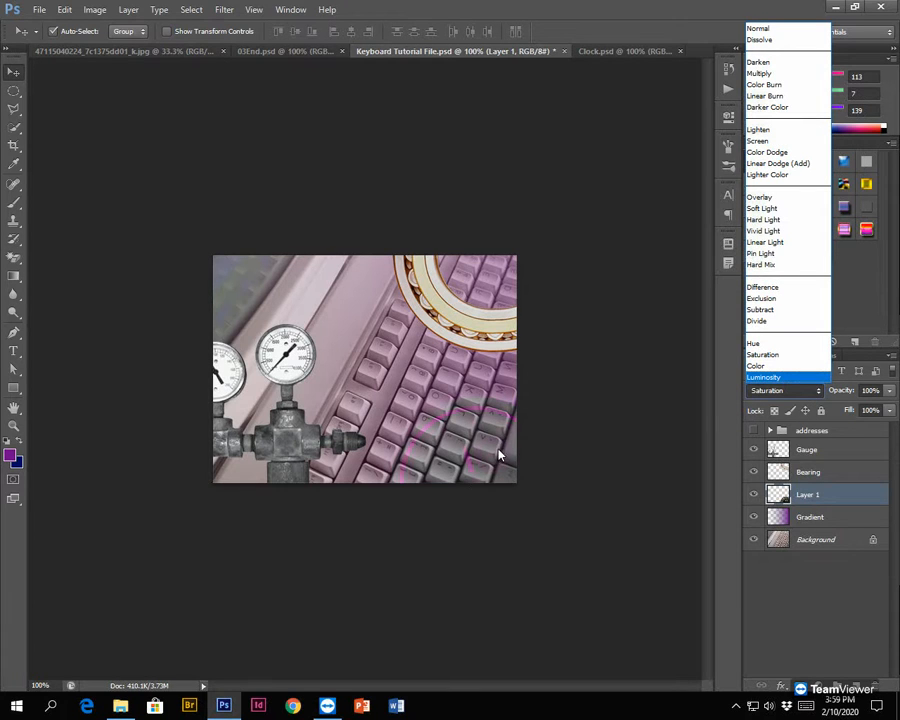
pyautogui.click(781, 143)
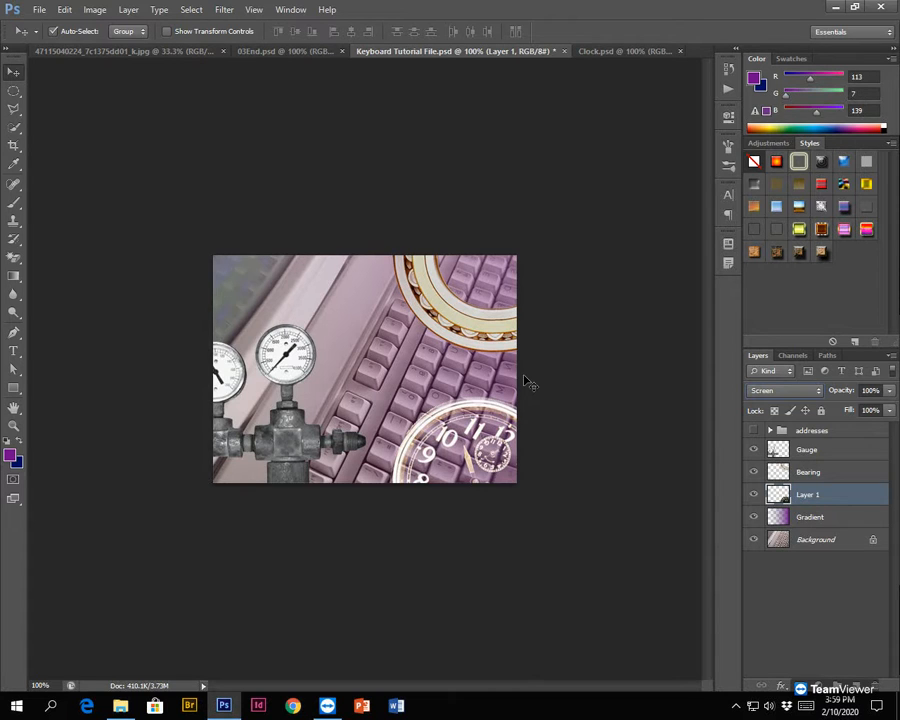
# - Add a horizontal text line near the composite's upper edge with the person's title and surname in capital letters
pyautogui.click(14, 353)
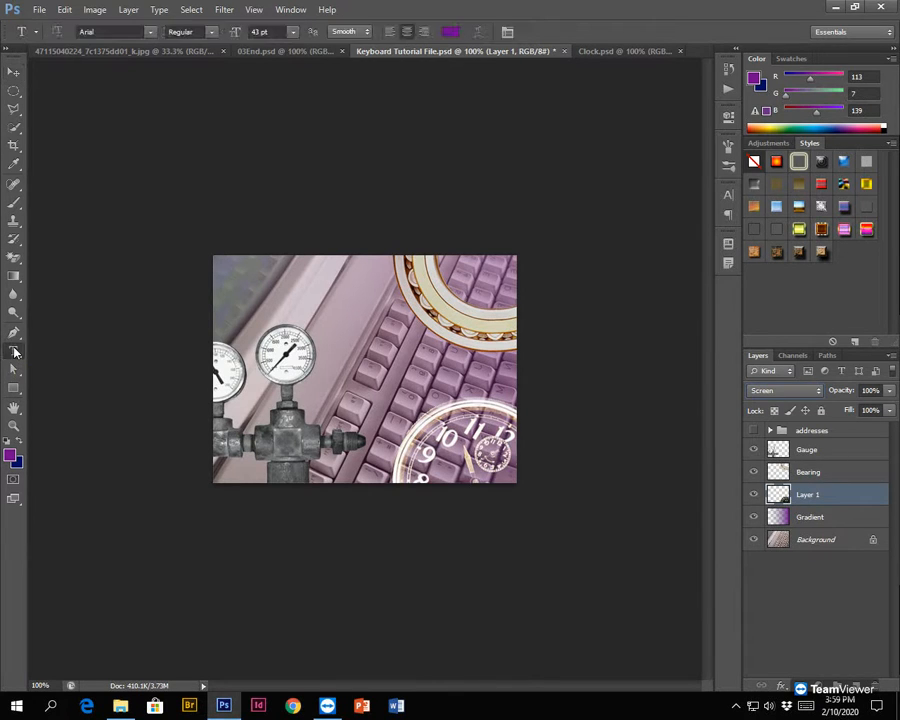
pyautogui.click(303, 287)
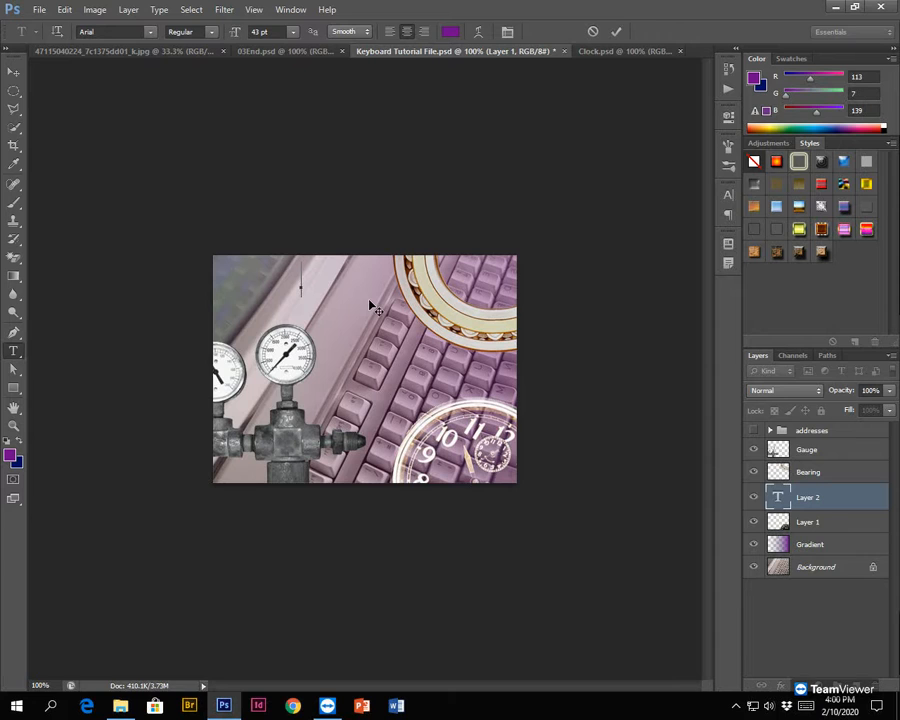
pyautogui.write('Mr.')
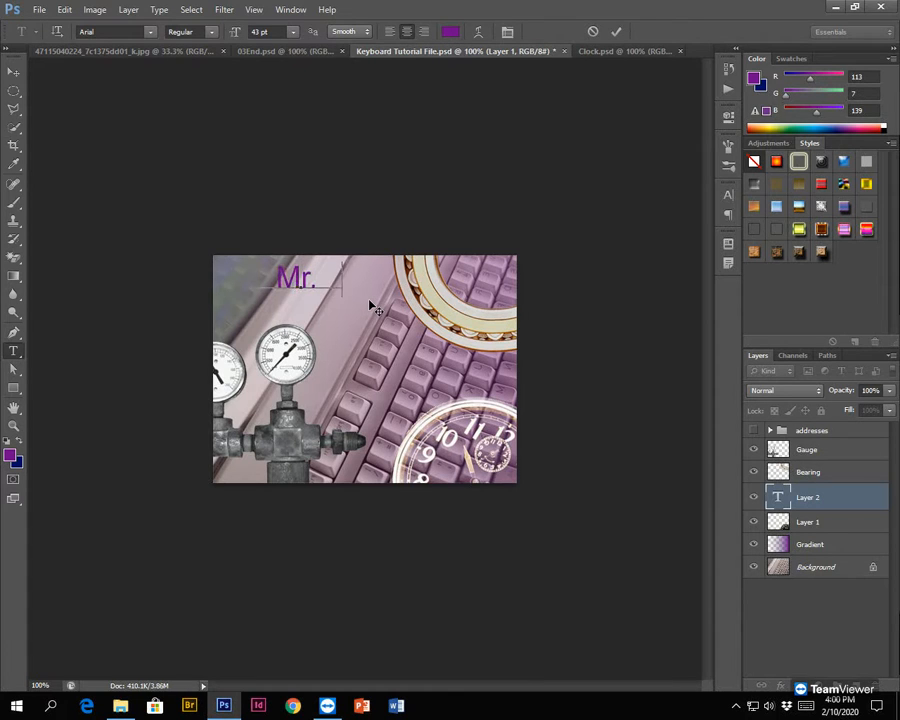
pyautogui.write(' sanders')
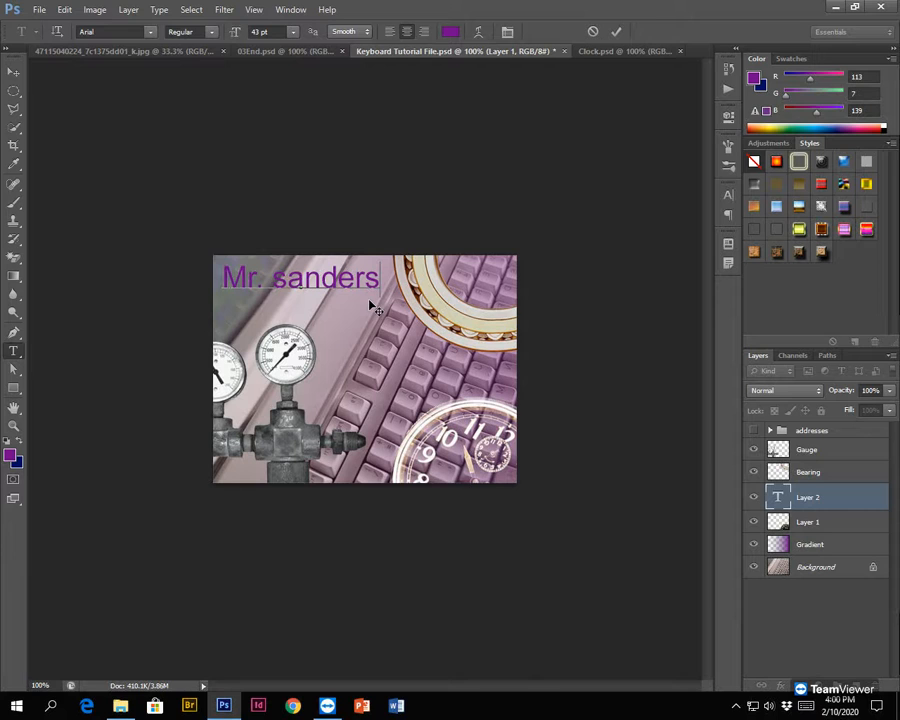
pyautogui.hotkey('ctrl', 'a')
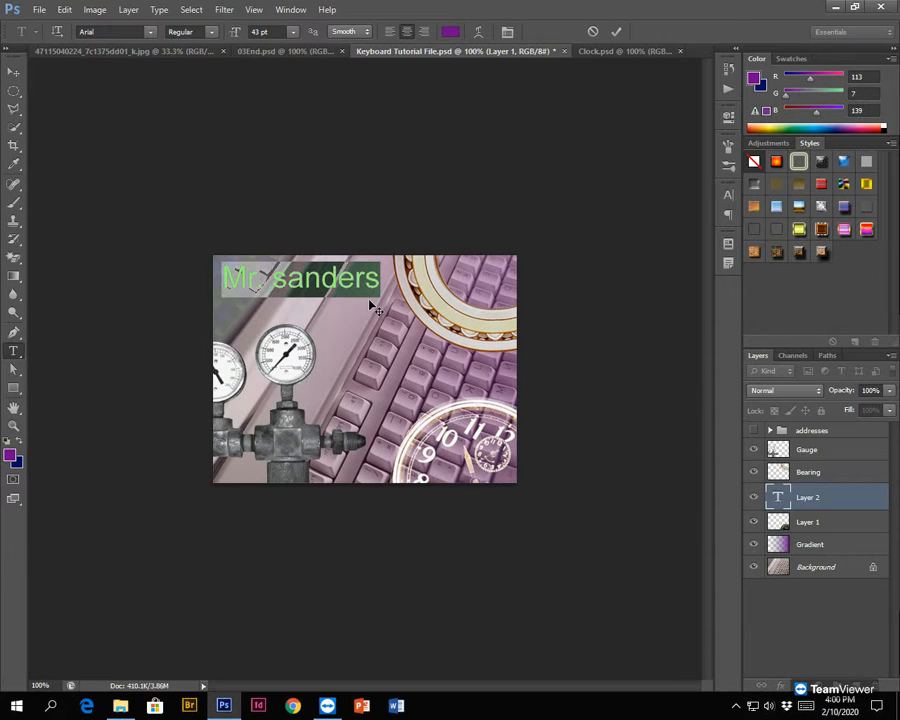
pyautogui.write('MR.')
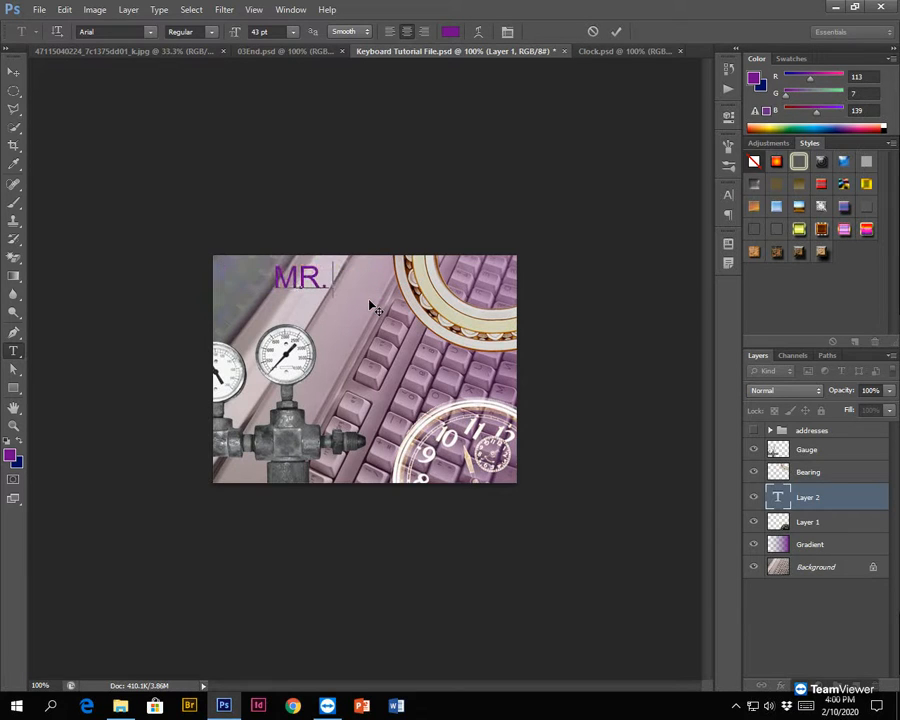
pyautogui.write(' SANDERS')
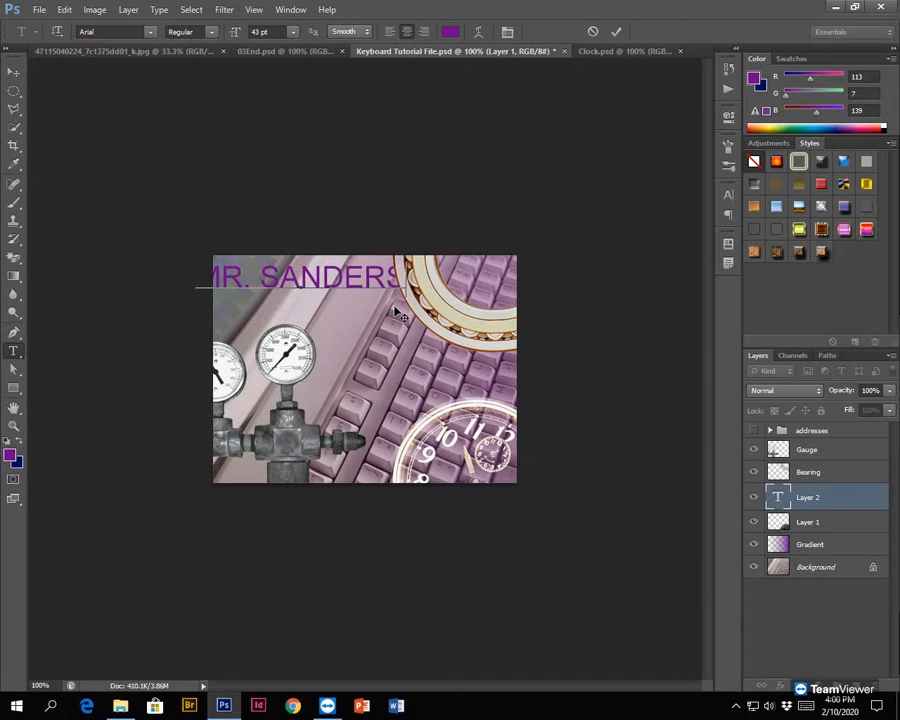
# - Try moving the text line up and down near the composite's upper edge, and select a few of its letters
pyautogui.moveTo(355, 249); pyautogui.dragTo(355, 232)
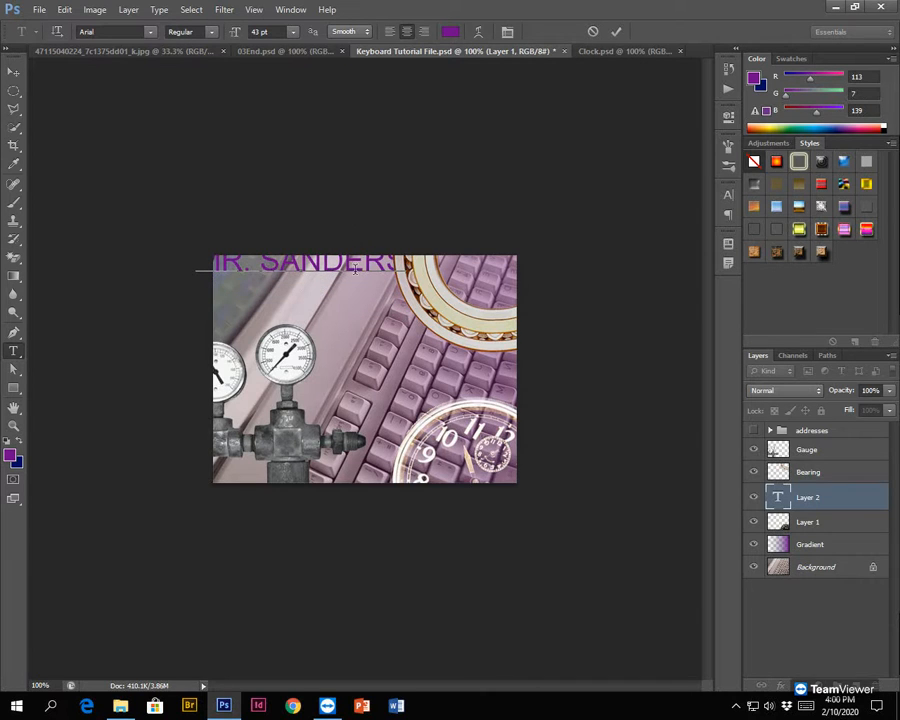
pyautogui.moveTo(355, 293); pyautogui.dragTo(362, 322)
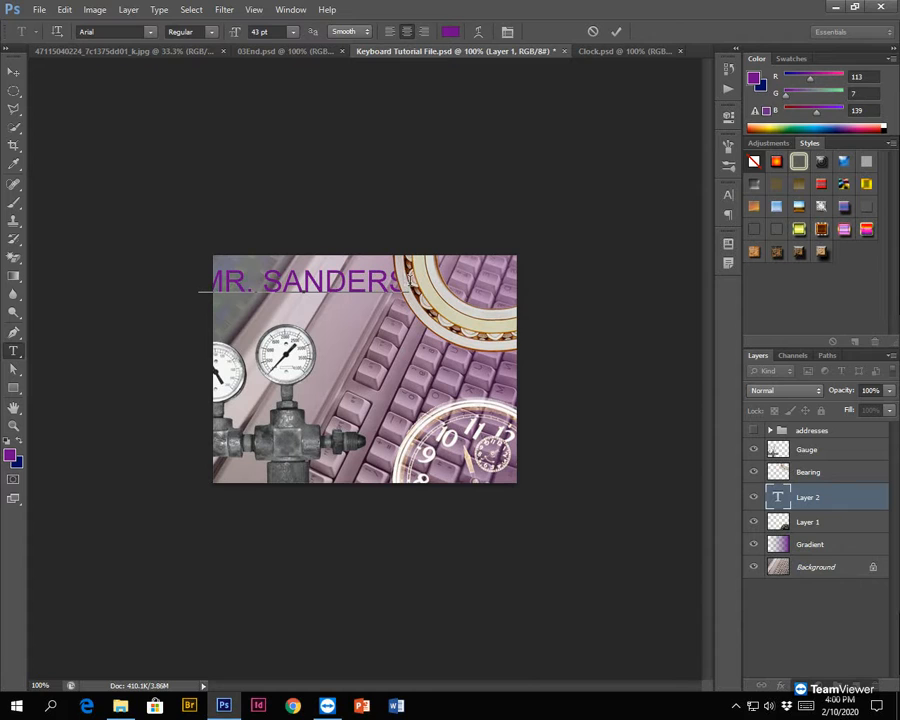
pyautogui.hotkey('shift', 'Left')
pyautogui.hotkey('shift', 'Left')
pyautogui.hotkey('shift', 'Left')
pyautogui.hotkey('shift', 'Left')
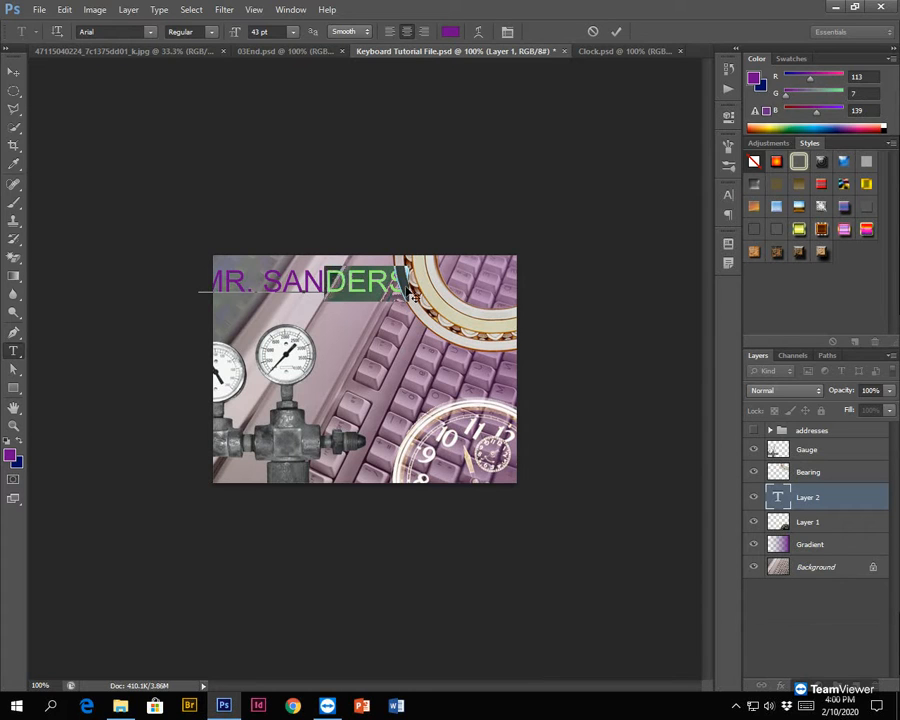
pyautogui.hotkey('shift', 'Left')
pyautogui.hotkey('shift', 'Right')
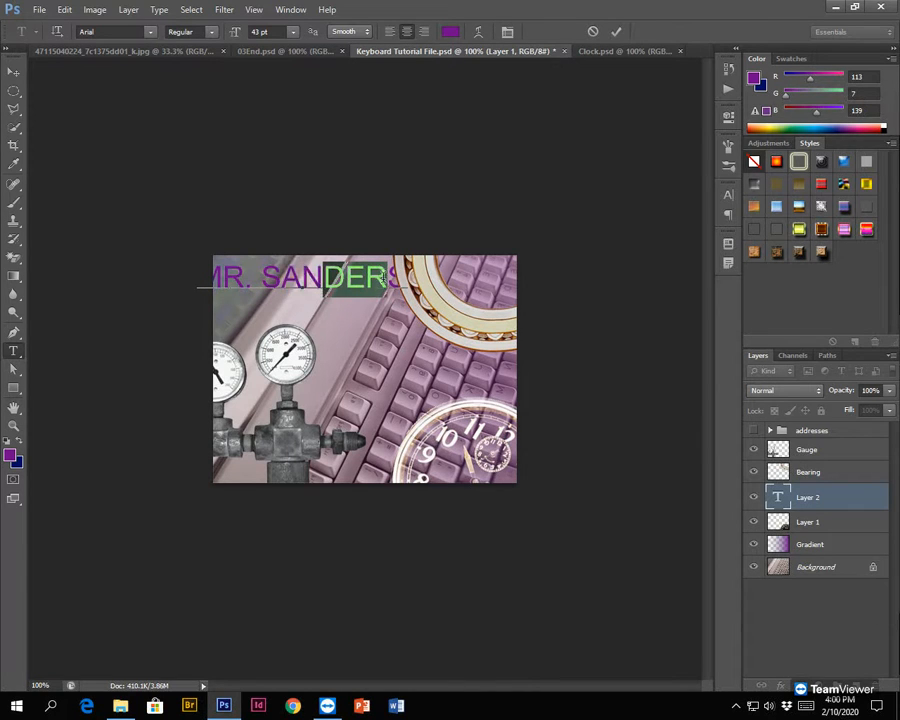
# - Select the whole text line, look through the available fonts and choose Arial
pyautogui.tripleClick(315, 278)
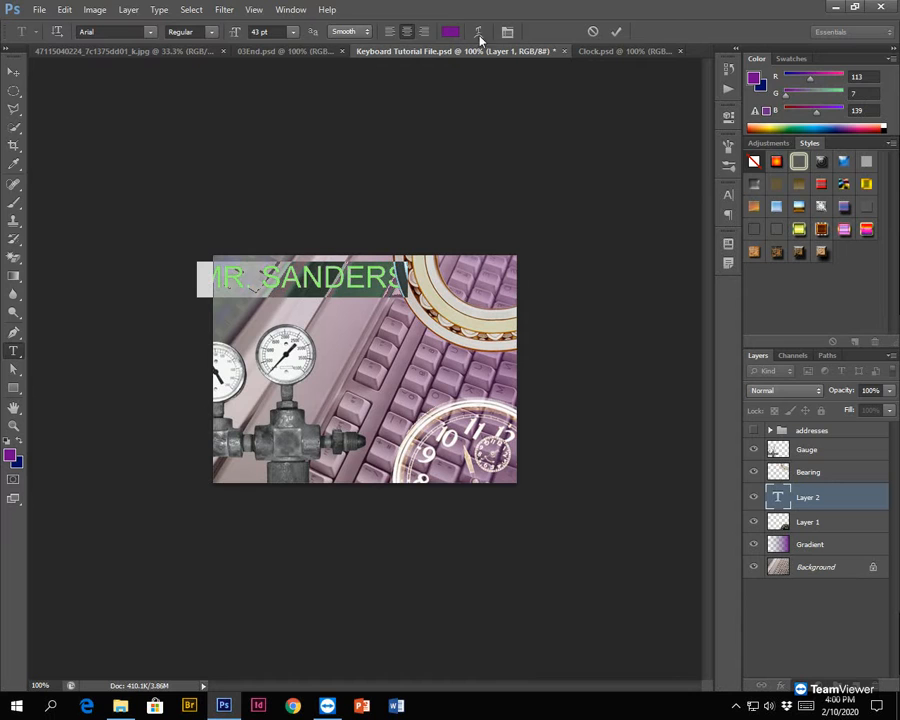
pyautogui.click(151, 32)
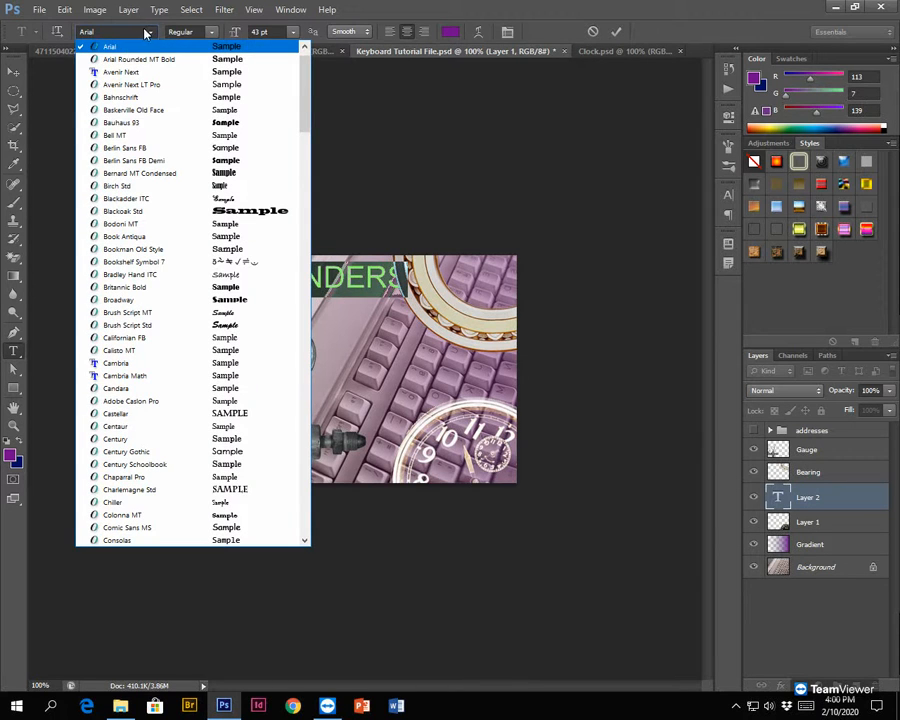
pyautogui.moveTo(305, 79); pyautogui.dragTo(304, 300)
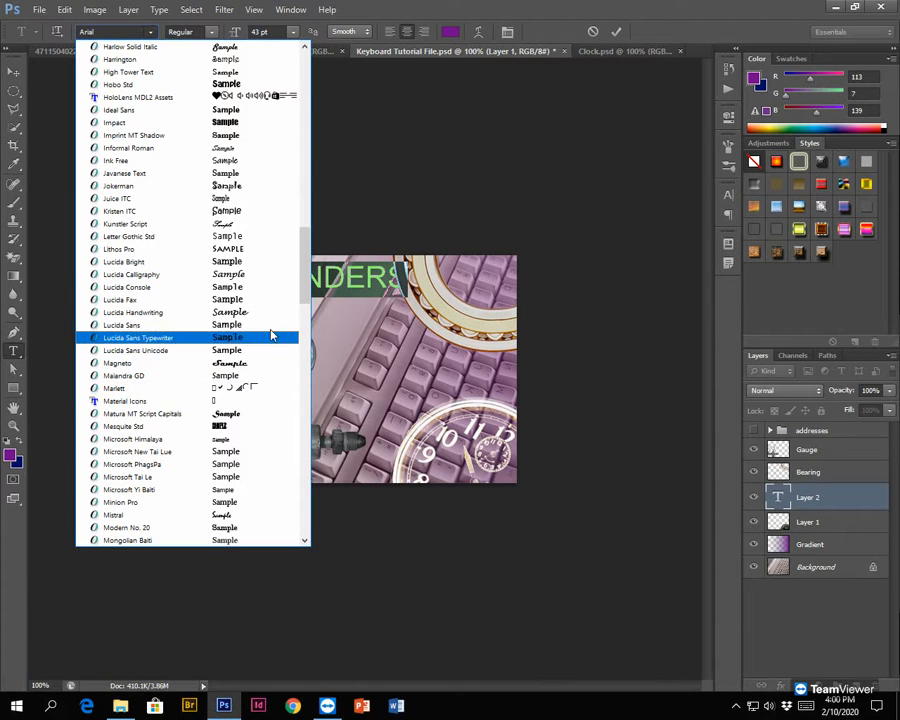
pyautogui.moveTo(304, 288); pyautogui.dragTo(304, 120)
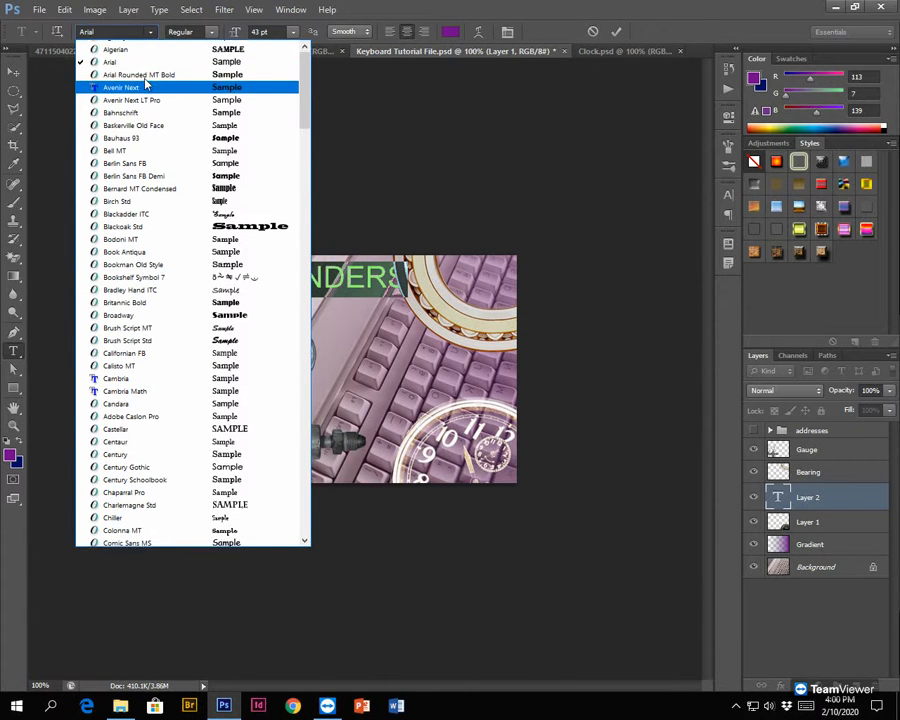
pyautogui.scroll(1, 144, 84)
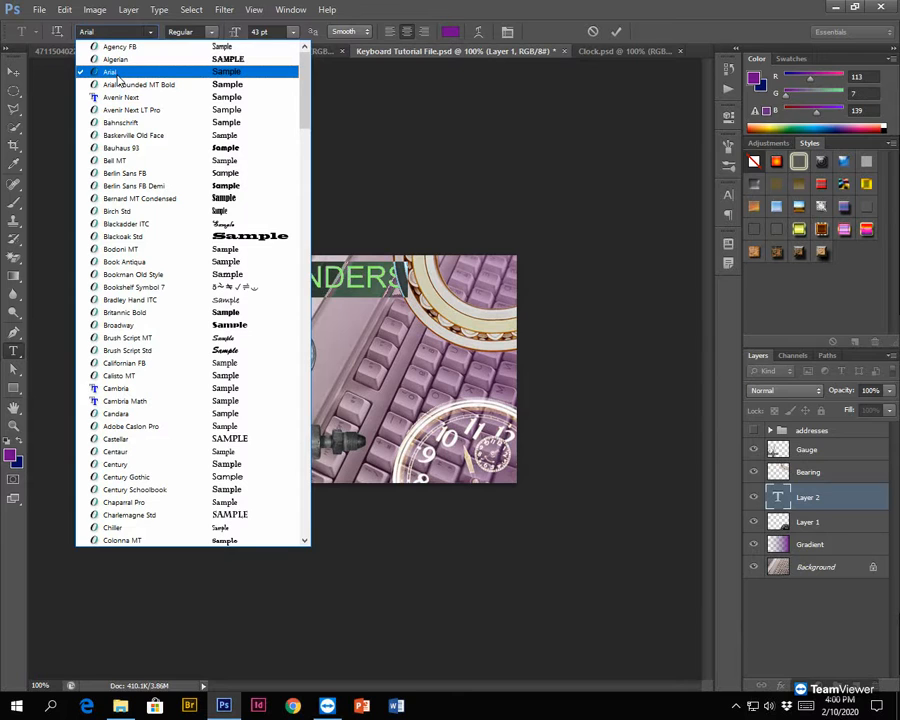
pyautogui.click(116, 76)
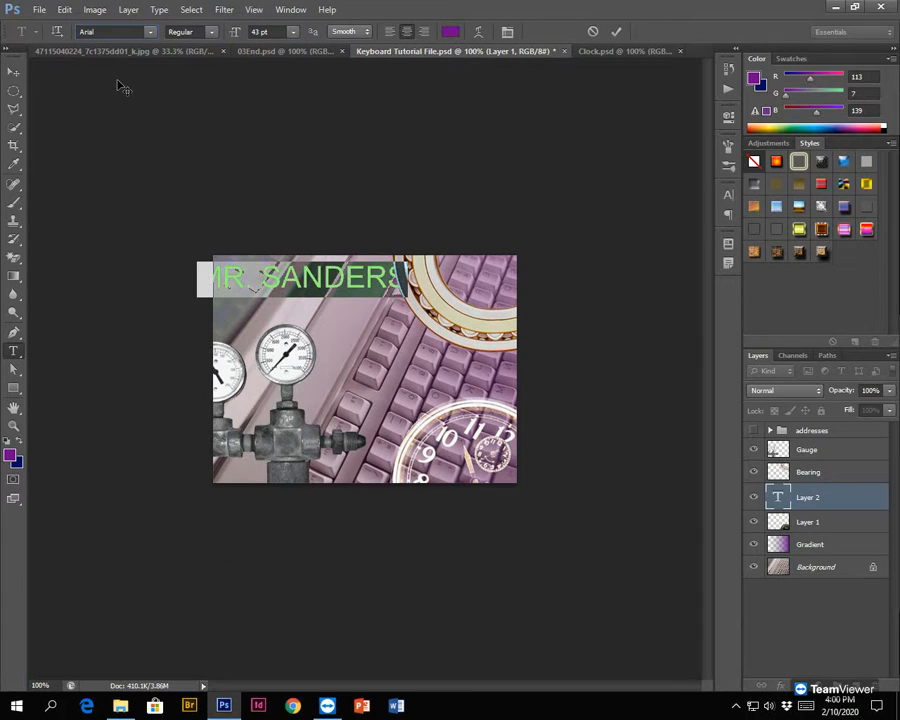
# - Try the text line at 48 pt and 40 pt and settle on a font size of 36 pt
pyautogui.click(293, 33)
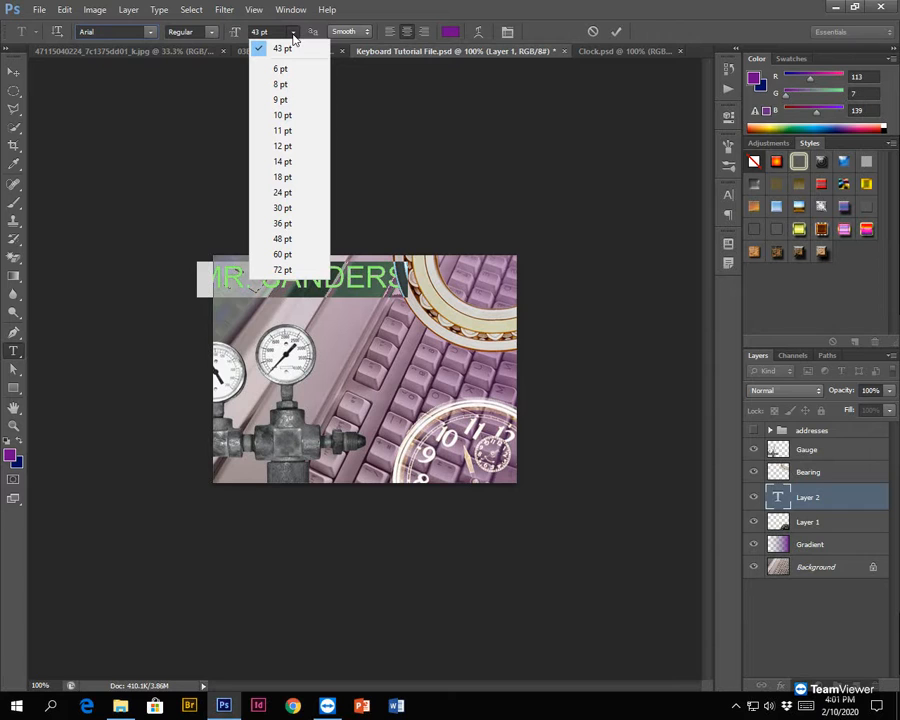
pyautogui.click(284, 223)
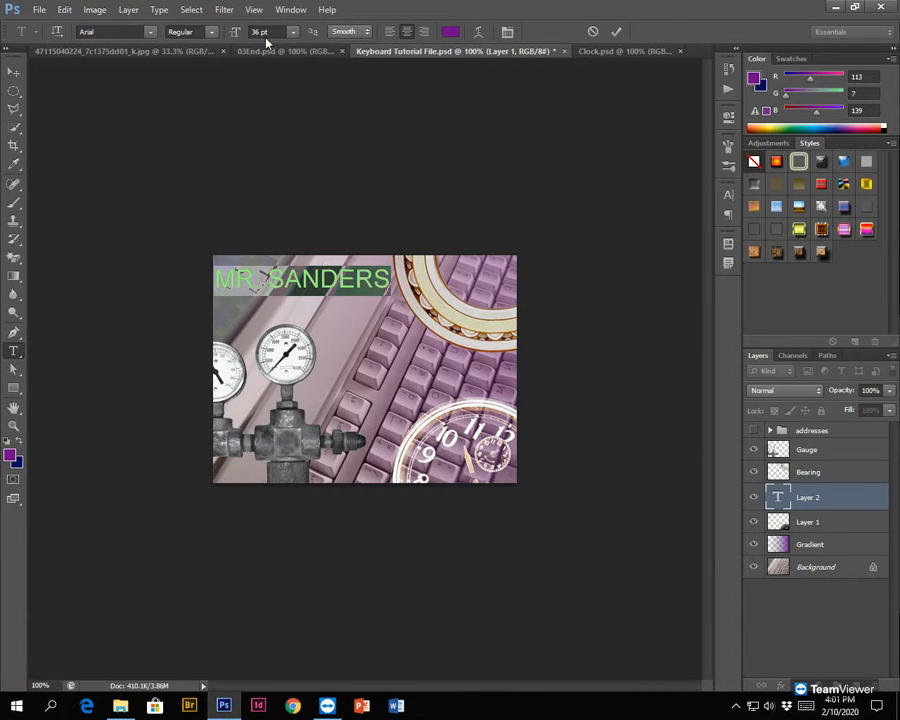
pyautogui.click(292, 32)
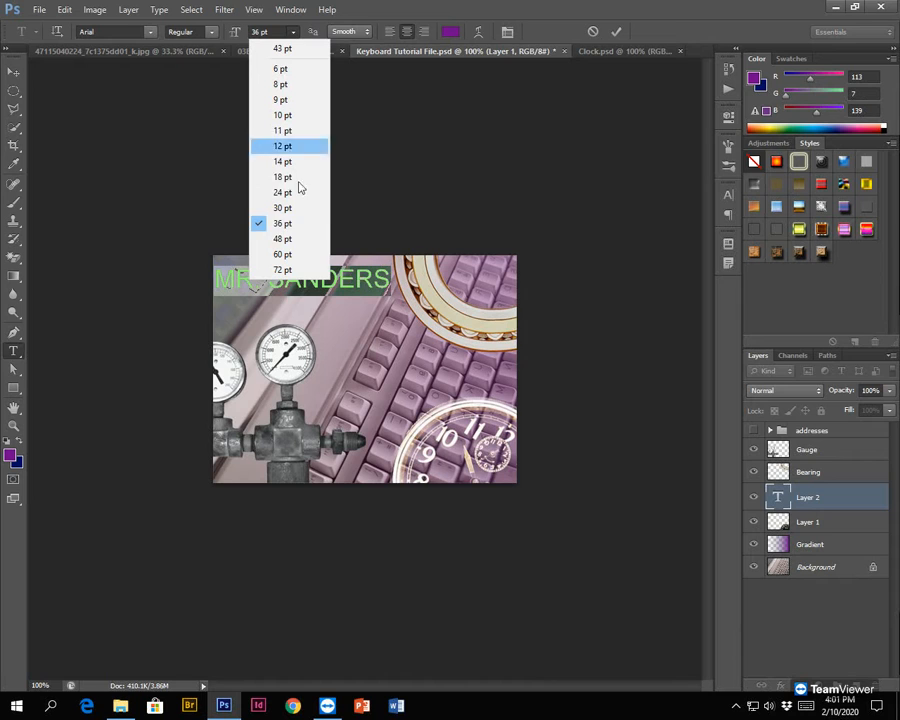
pyautogui.click(303, 240)
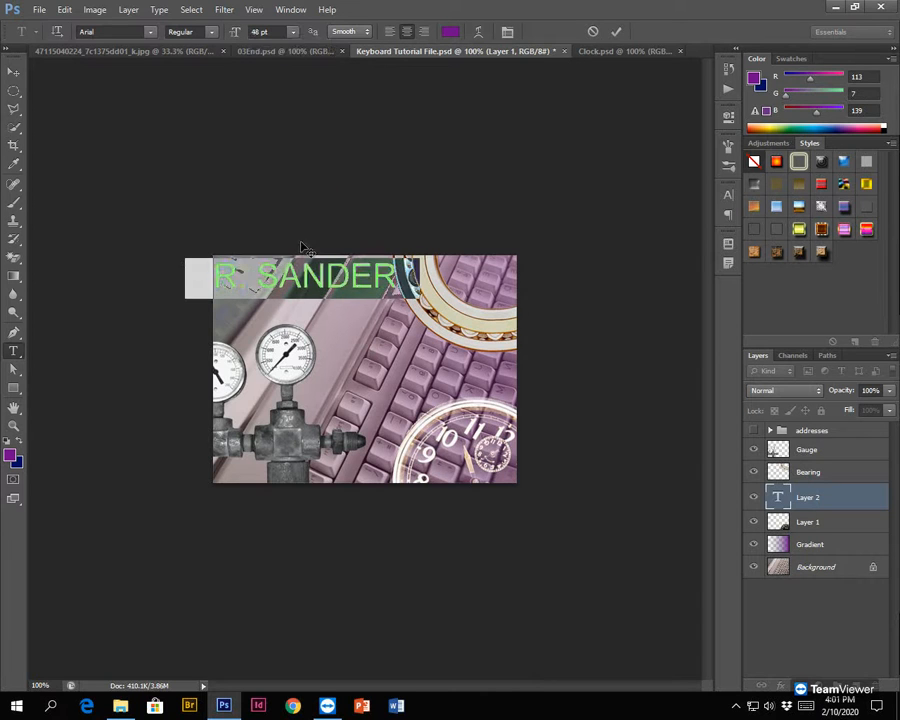
pyautogui.click(293, 32)
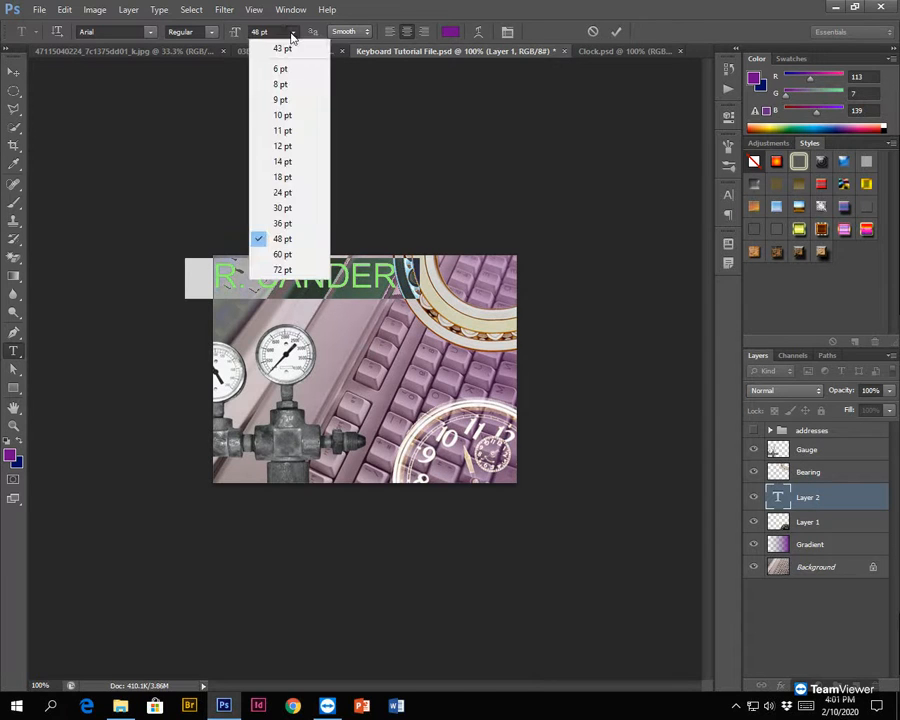
pyautogui.click(290, 223)
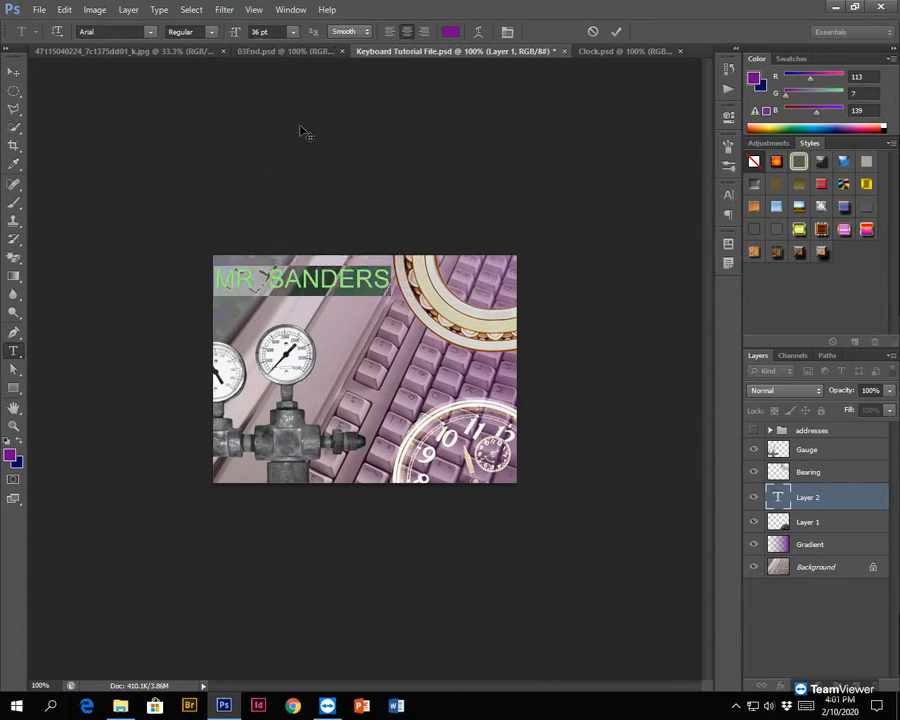
pyautogui.doubleClick(267, 31)
pyautogui.write('40')
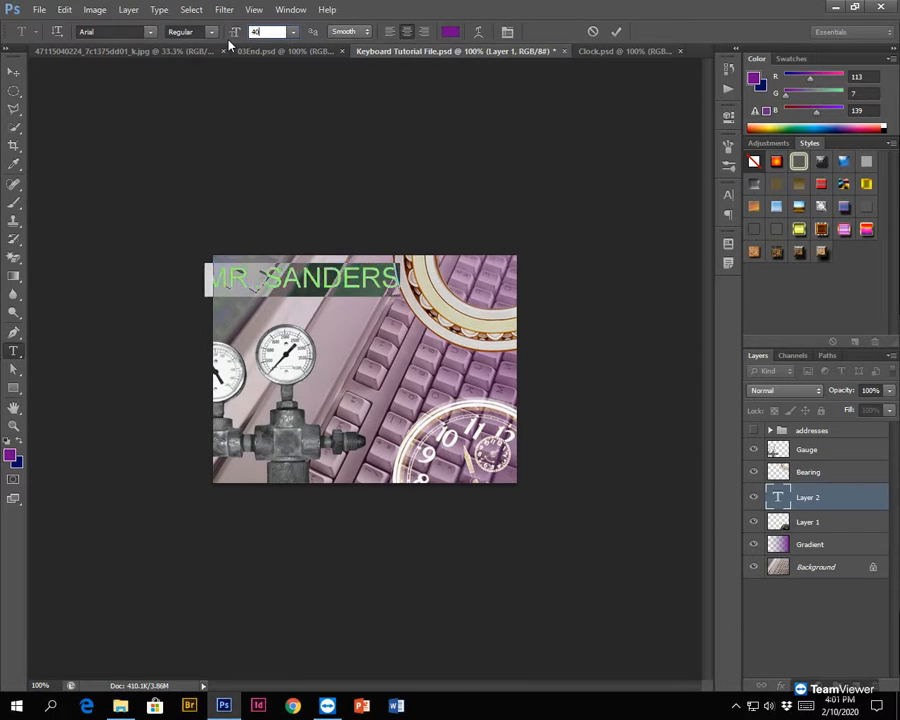
pyautogui.click(294, 32)
pyautogui.click(282, 223)
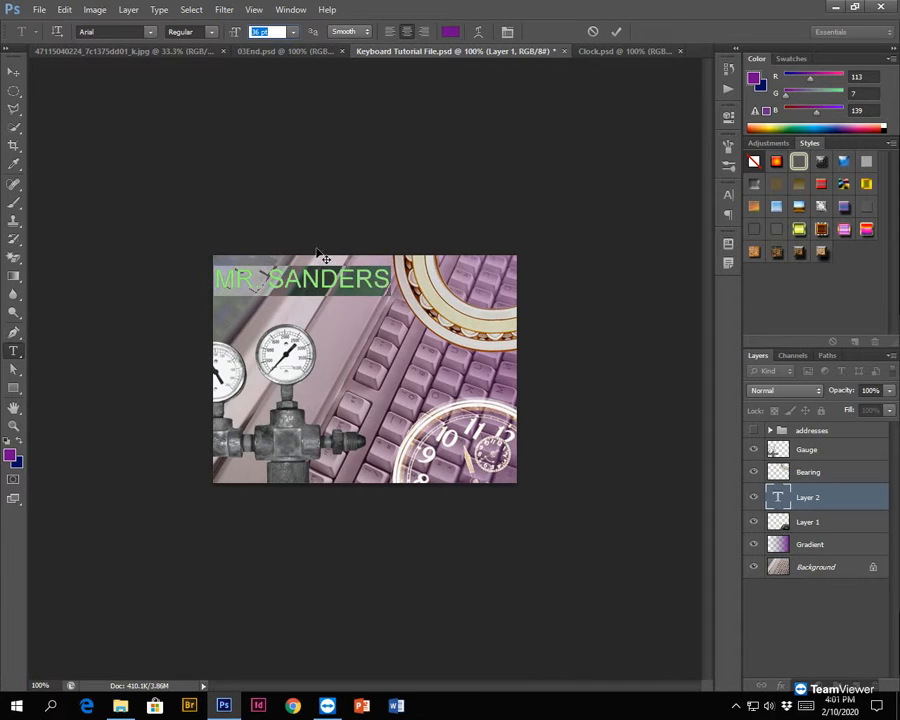
# - Reselect the whole text line, shift it slightly so it fits inside the composite's upper-left area, and commit the text
pyautogui.click(304, 282)
pyautogui.click(304, 282)
pyautogui.hotkey('ctrl', 'a')
pyautogui.click(305, 281)
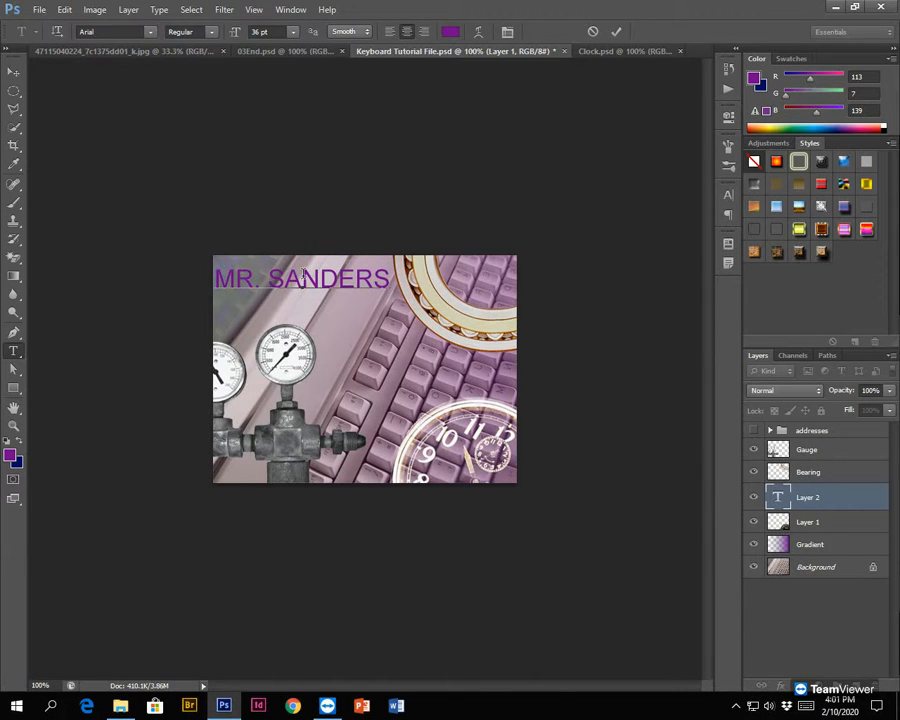
pyautogui.tripleClick(304, 277)
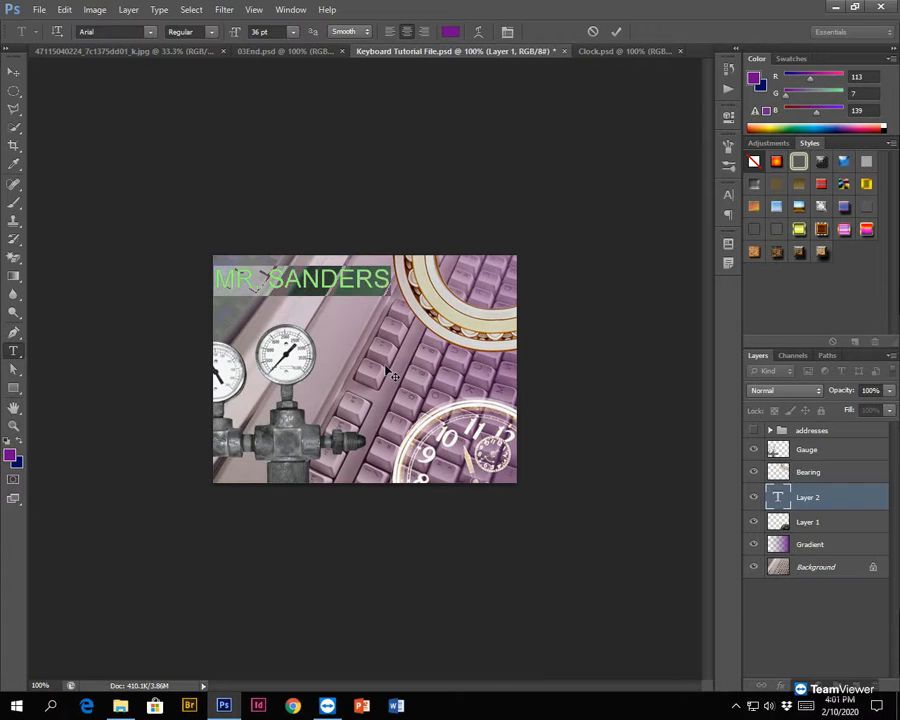
pyautogui.moveTo(390, 373); pyautogui.dragTo(423, 349)
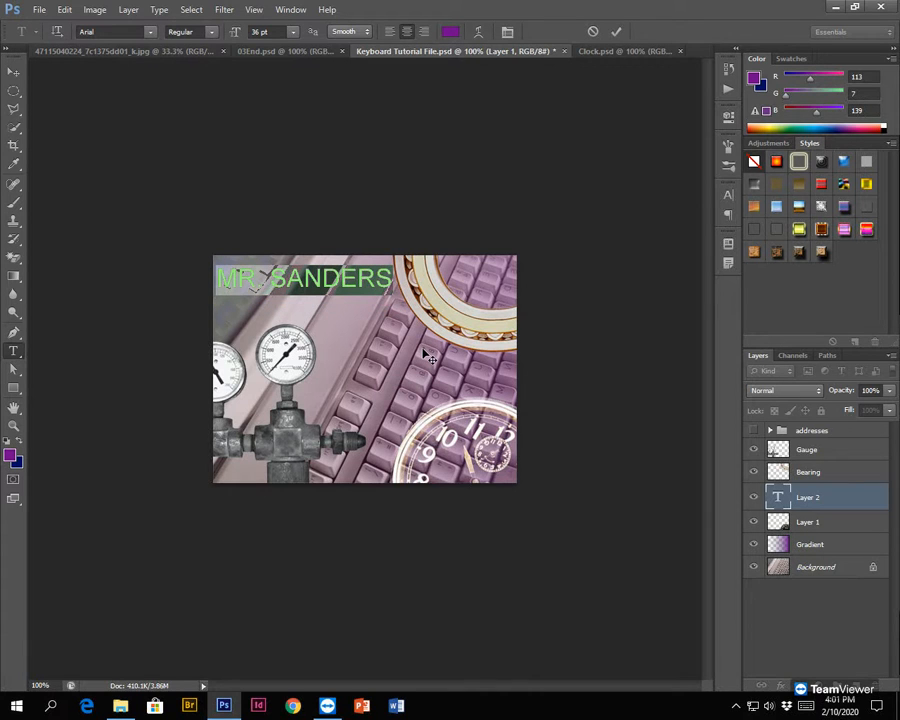
pyautogui.click(616, 32)
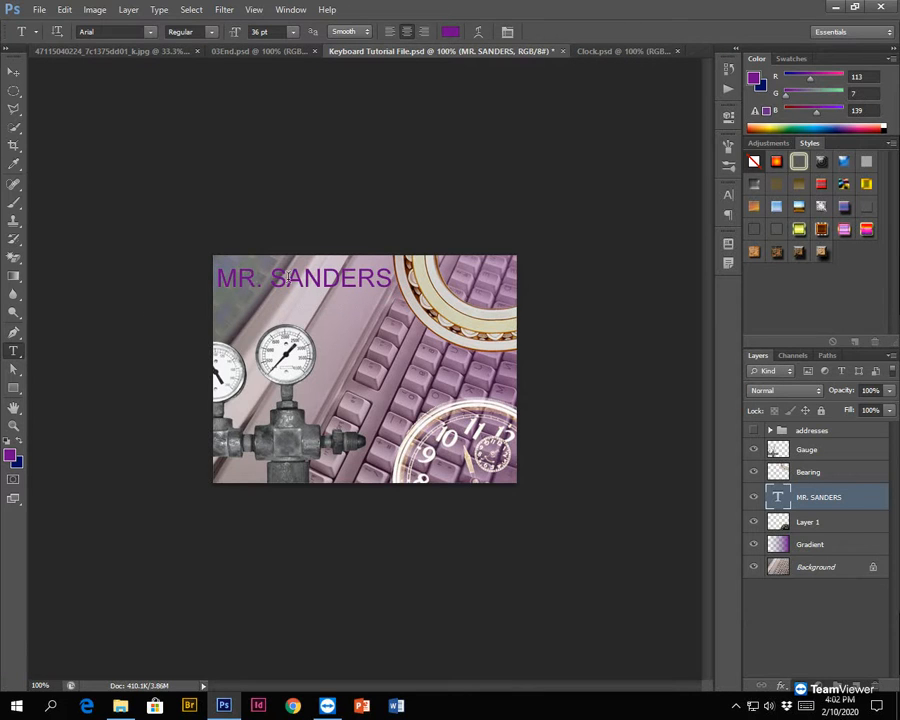
# - Add a Pattern Overlay to the text layer with the blue bubble pattern and a scale of 150%
pyautogui.click(90, 31)
pyautogui.click(780, 687)
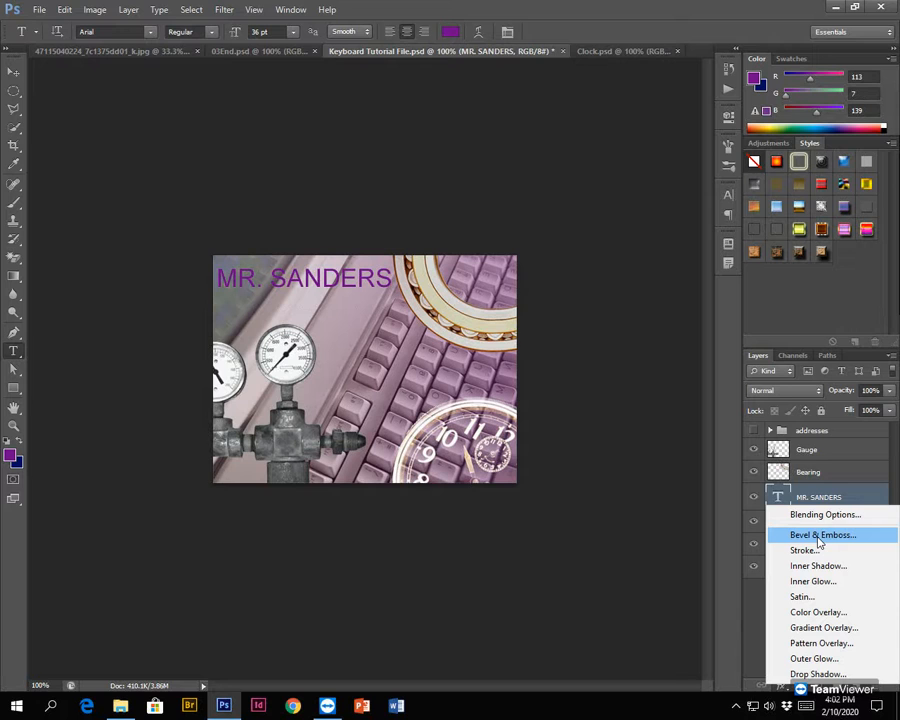
pyautogui.click(819, 645)
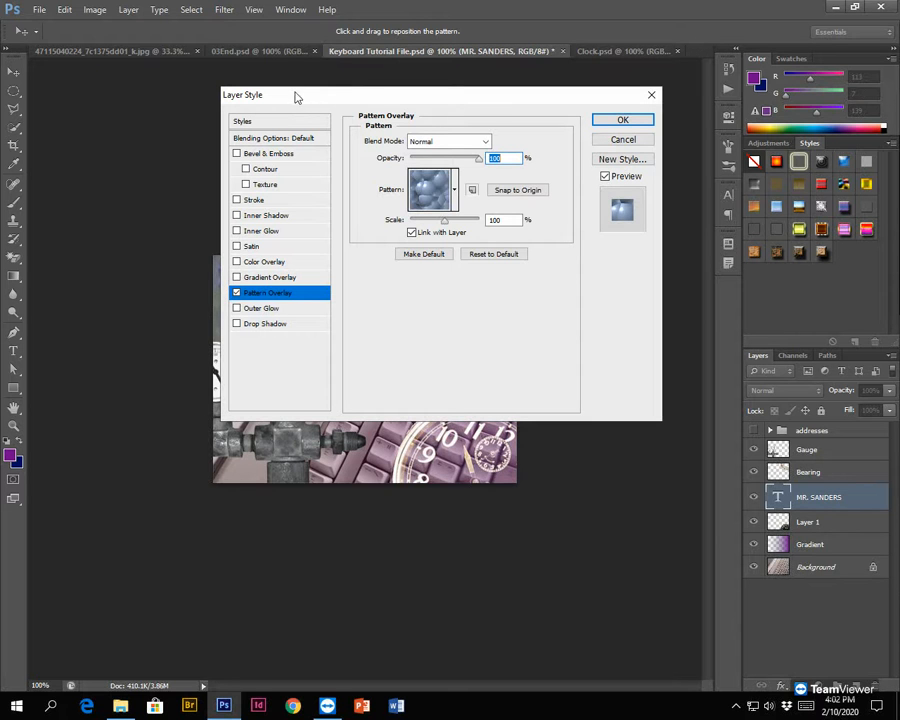
pyautogui.moveTo(391, 103); pyautogui.dragTo(566, 165)
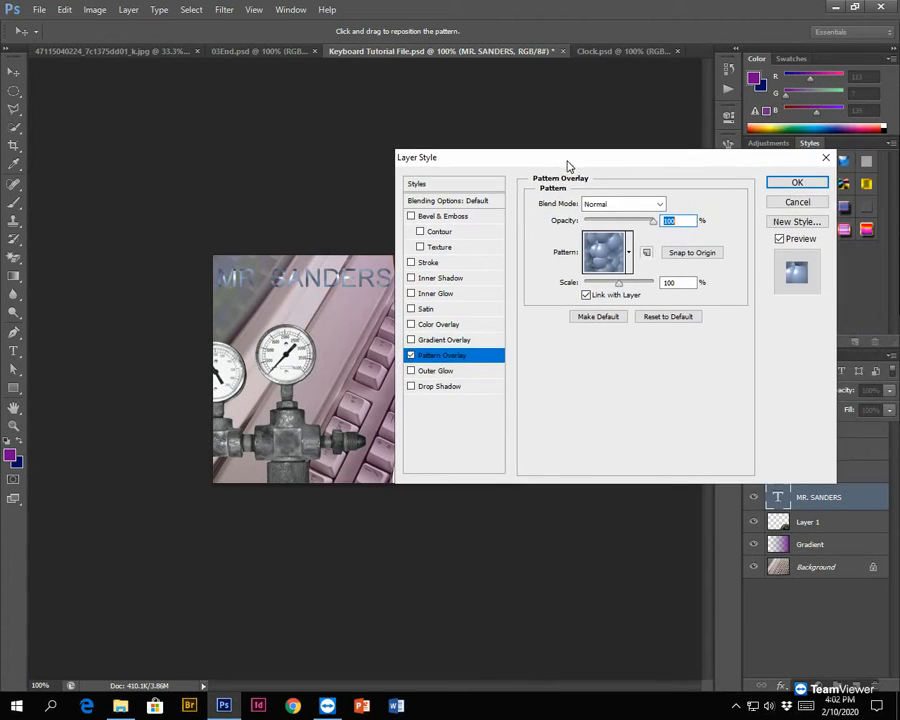
pyautogui.click(627, 254)
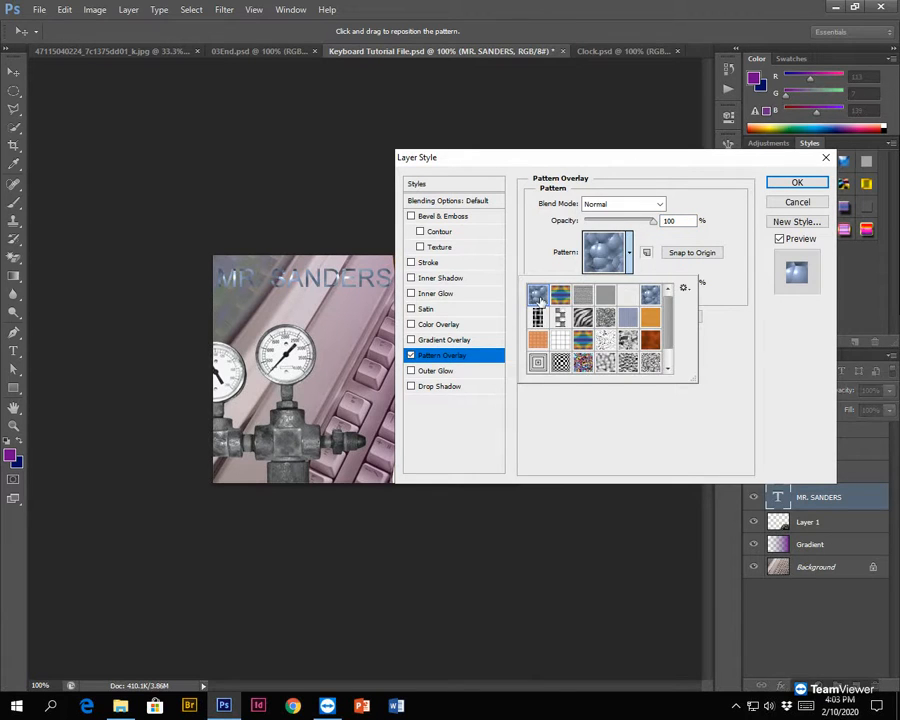
pyautogui.click(736, 325)
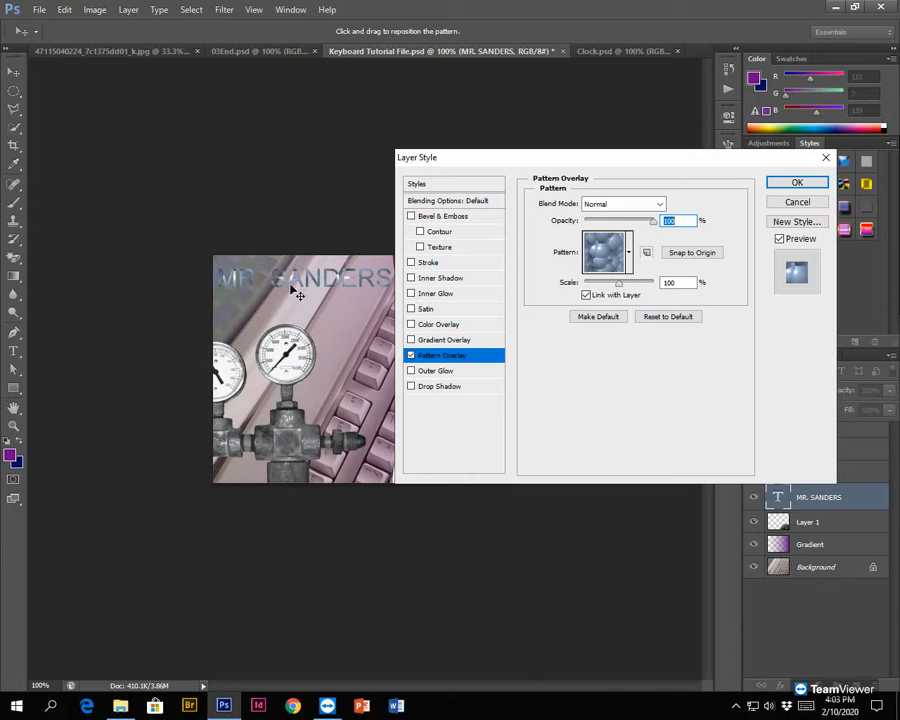
pyautogui.doubleClick(676, 282)
pyautogui.write('150')
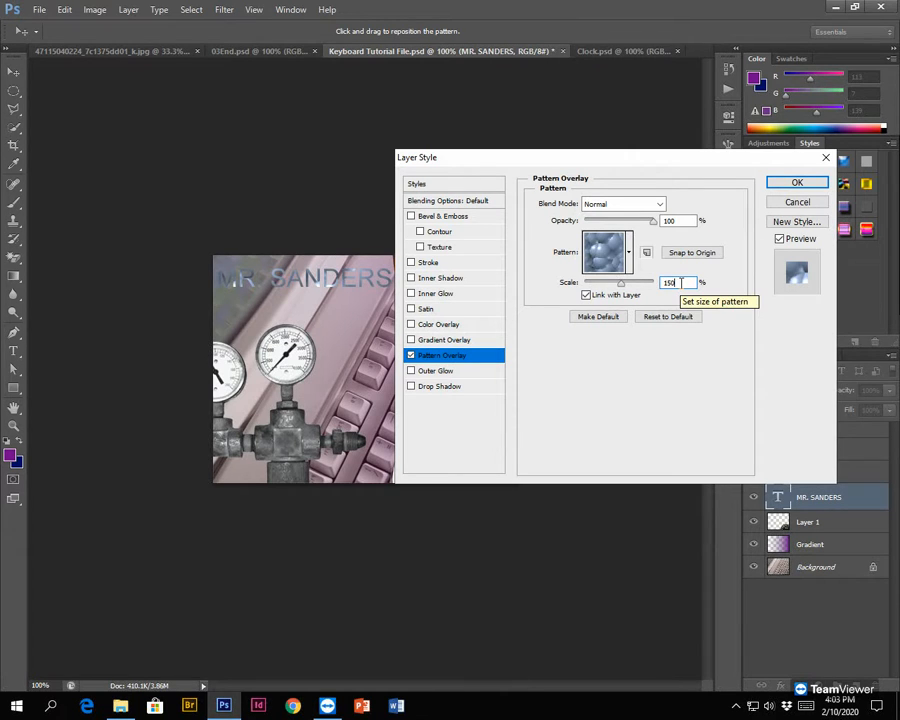
# - Add an Outer Glow to the text layer with 10% spread and a size of 10 px
pyautogui.click(411, 372)
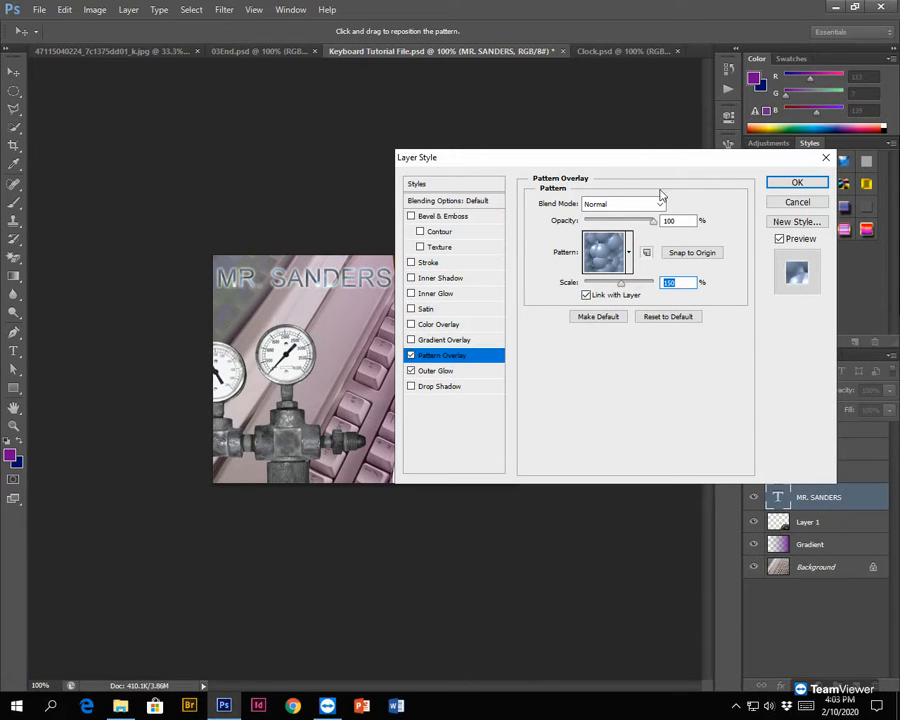
pyautogui.click(440, 374)
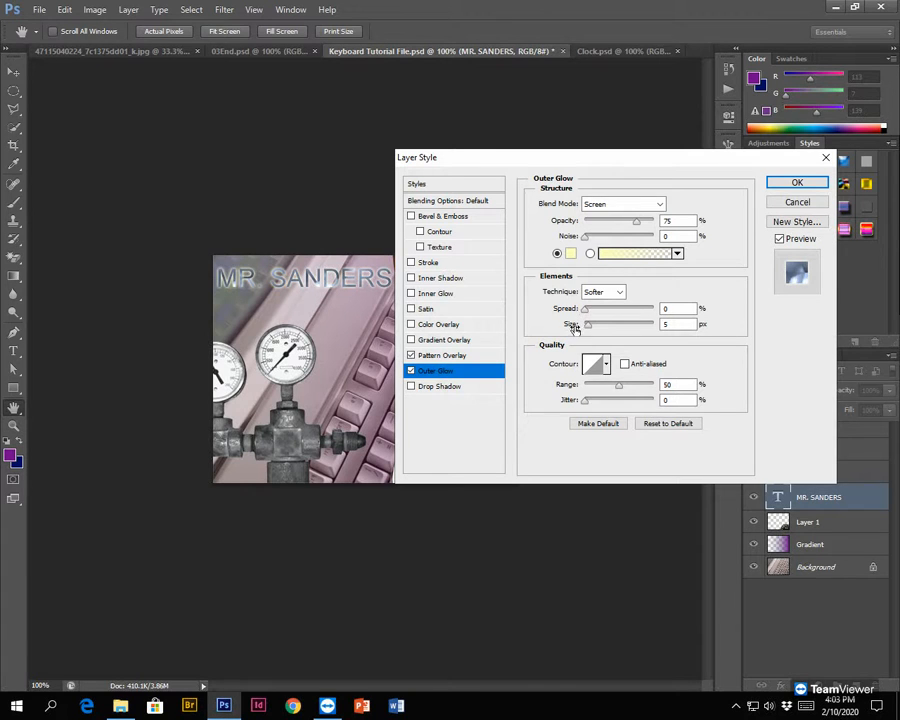
pyautogui.doubleClick(681, 310)
pyautogui.write('10')
pyautogui.press('Tab')
pyautogui.write('10')
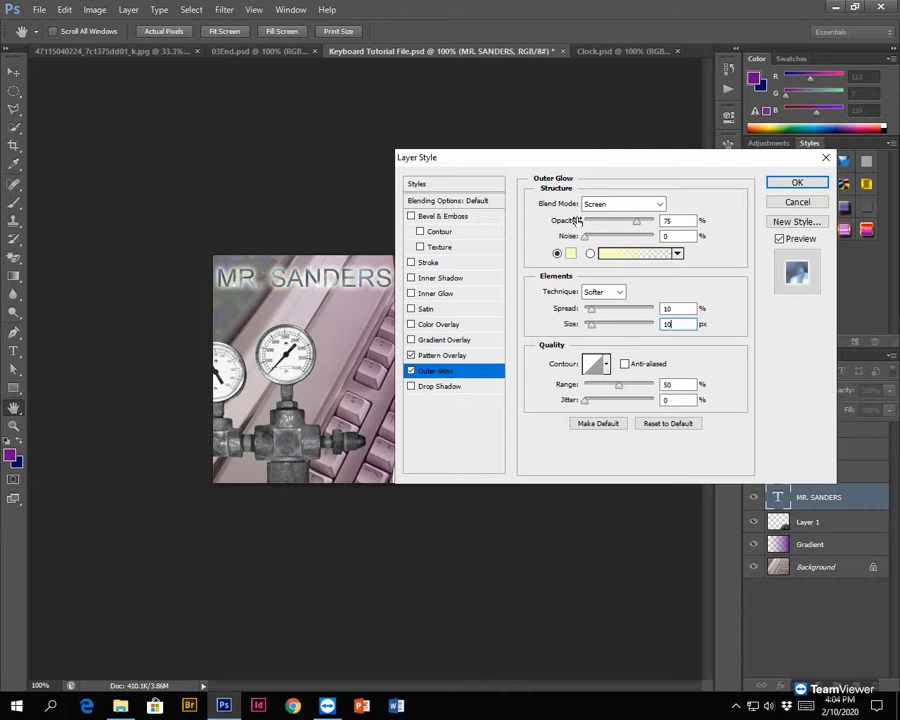
# - Add a 1 px yellow (f6ff00) Stroke outside the text layer's letters and apply the layer styles
pyautogui.click(428, 263)
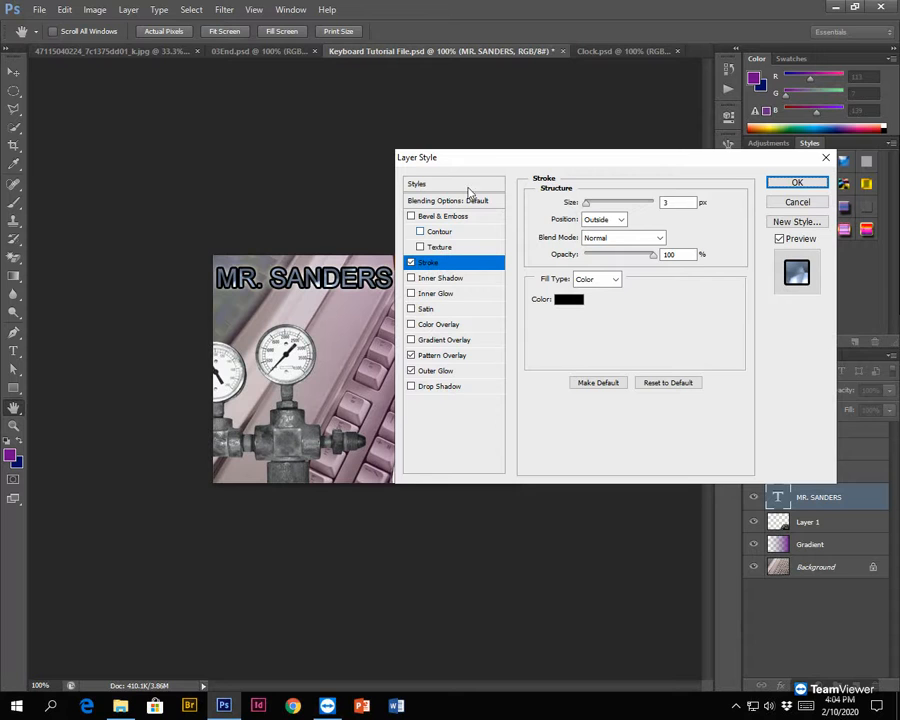
pyautogui.moveTo(470, 162); pyautogui.dragTo(489, 141)
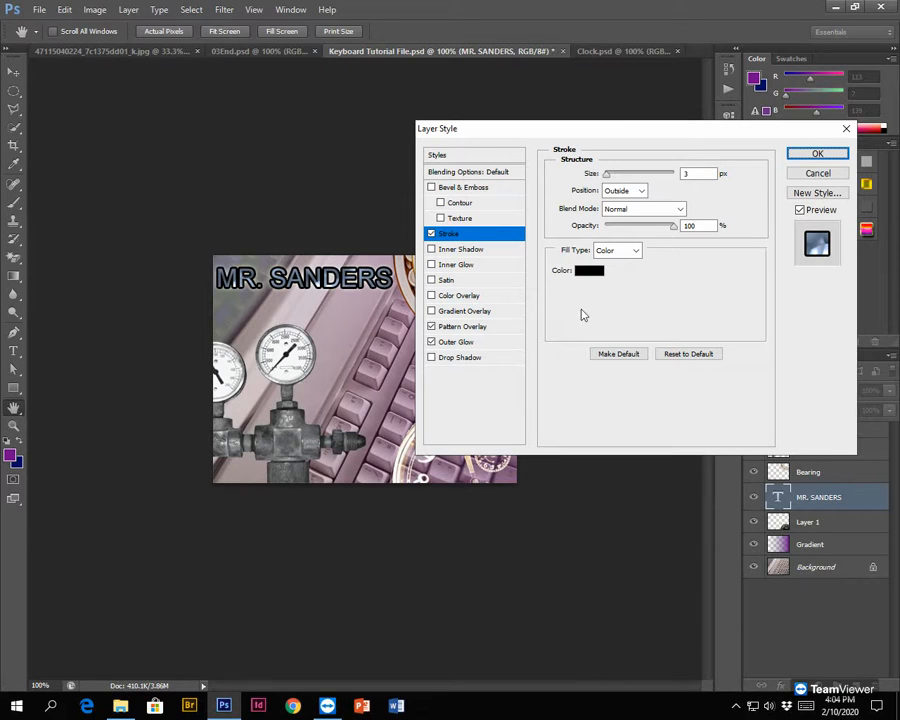
pyautogui.moveTo(607, 178); pyautogui.dragTo(586, 176)
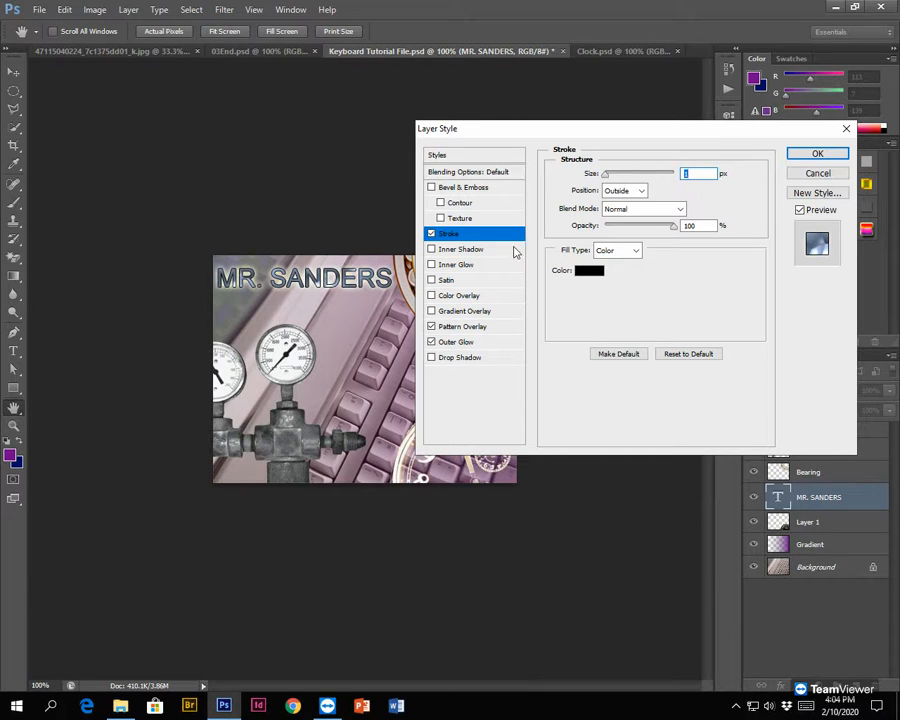
pyautogui.click(595, 277)
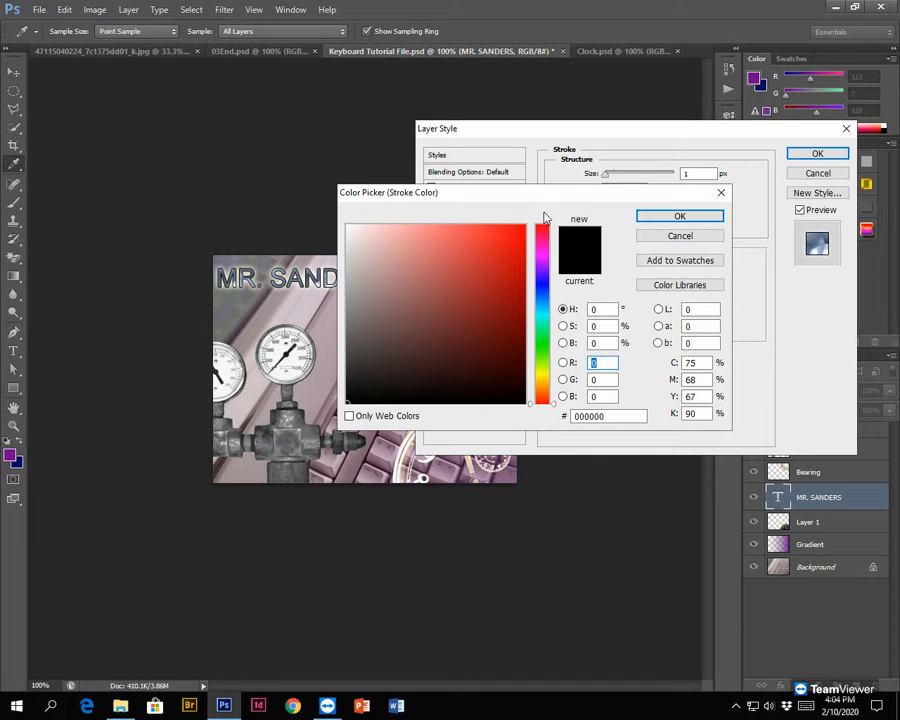
pyautogui.click(542, 374)
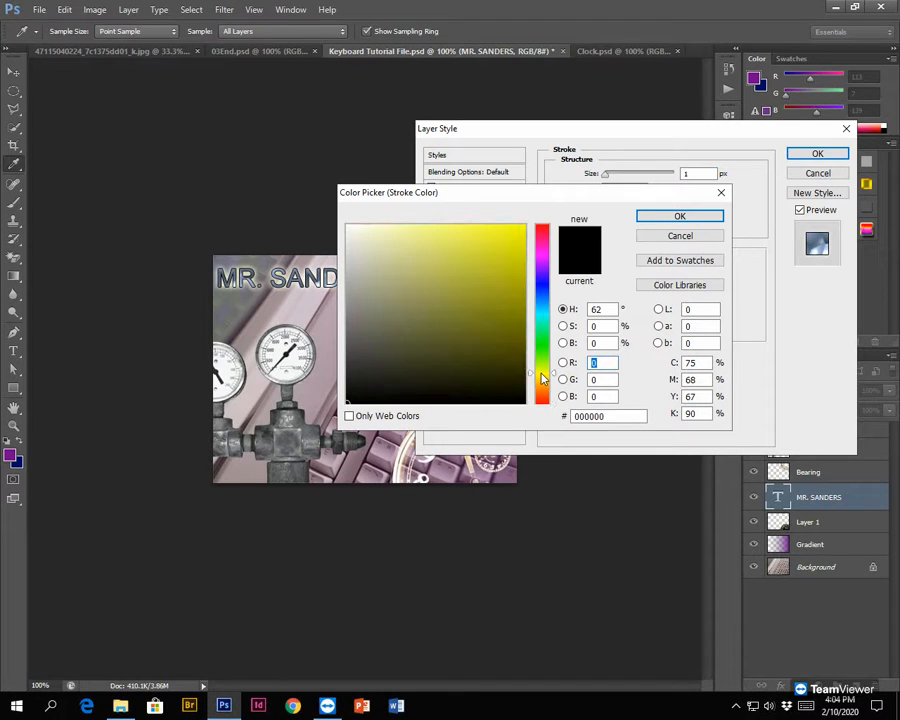
pyautogui.moveTo(491, 256)
pyautogui.mouseDown()
pyautogui.moveTo(488, 243)
pyautogui.moveTo(424, 263)
pyautogui.moveTo(581, 193)
pyautogui.moveTo(587, 201)
pyautogui.moveTo(531, 232)
pyautogui.mouseUp()
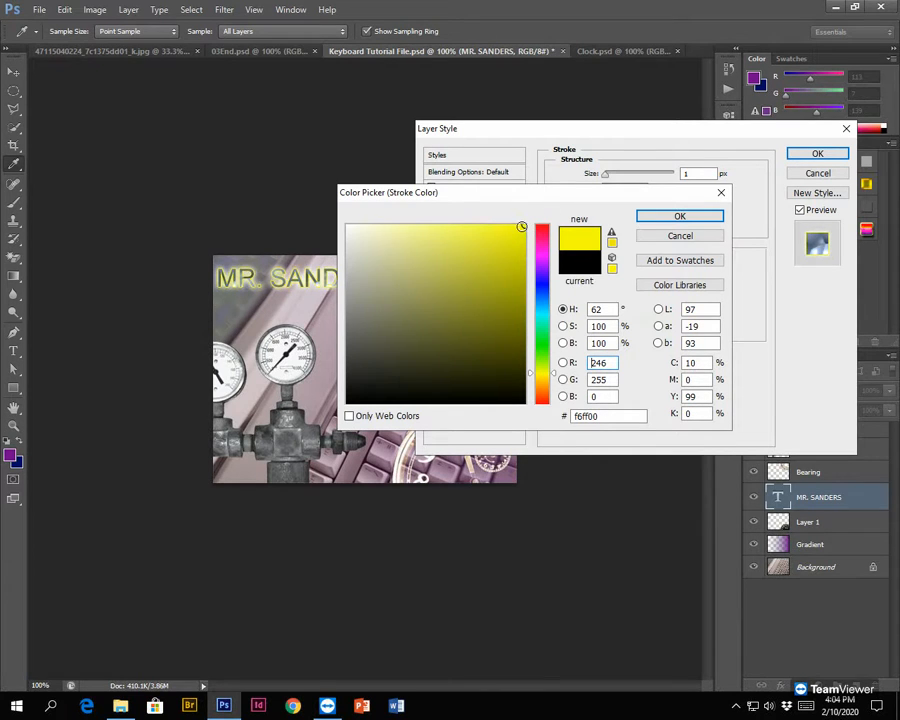
pyautogui.click(655, 216)
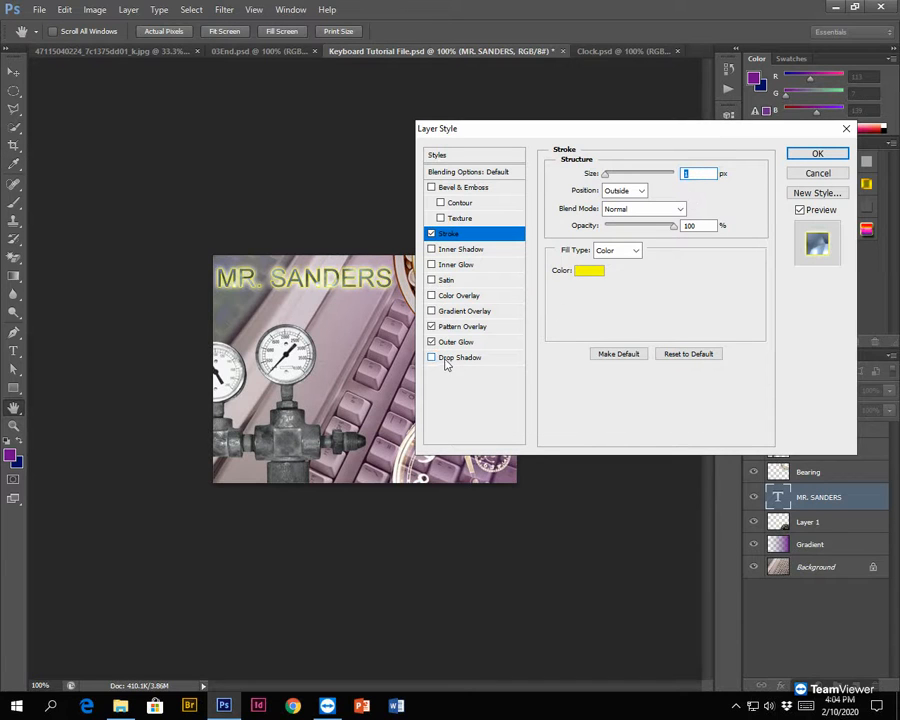
pyautogui.click(816, 156)
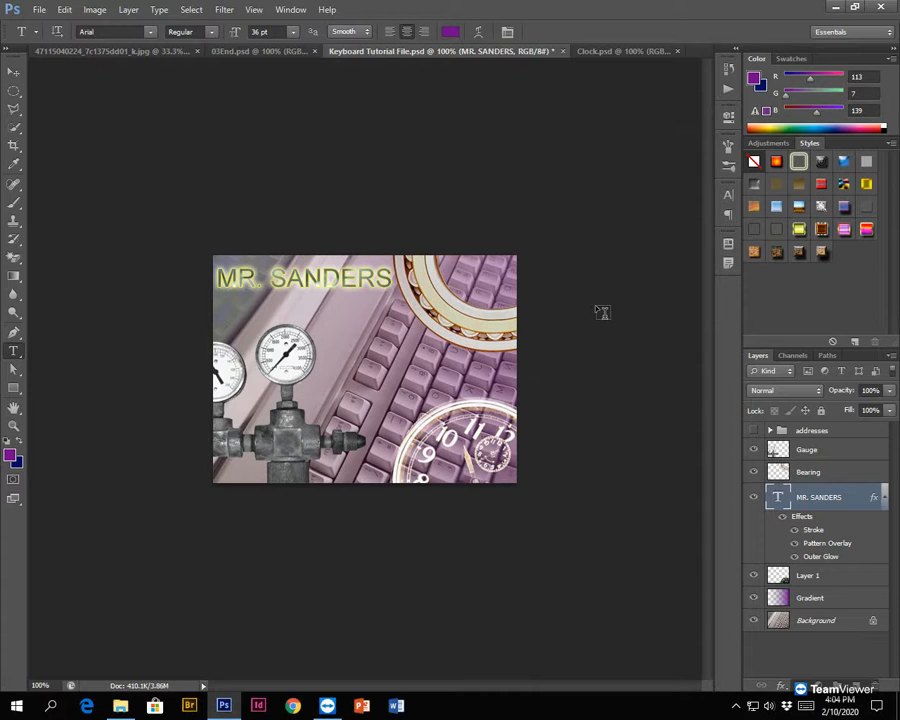
pyautogui.click(40, 10)
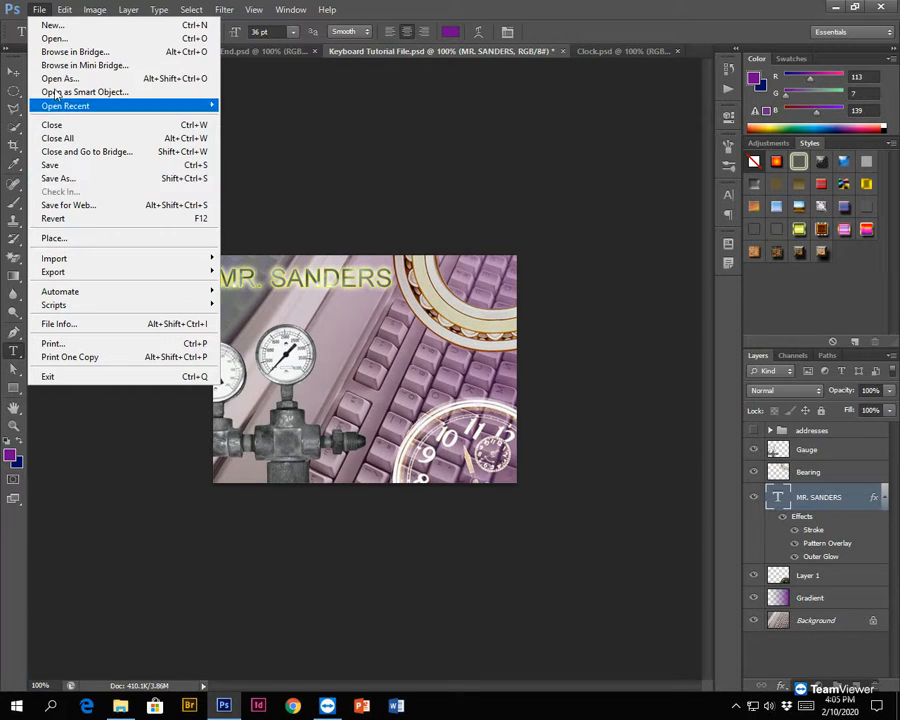
pyautogui.click(37, 9)
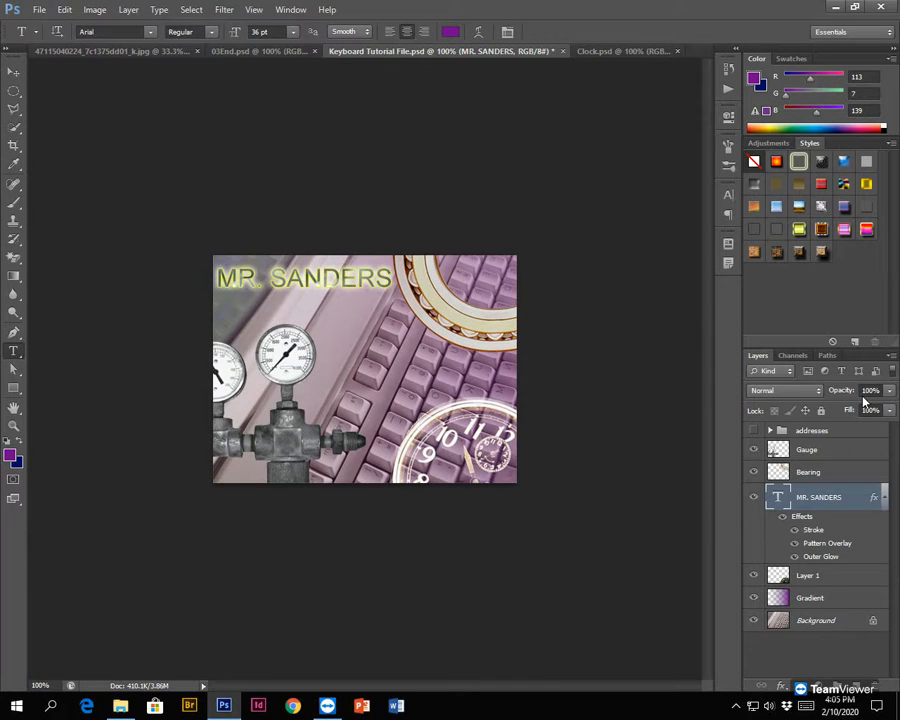
pyautogui.click(765, 391)
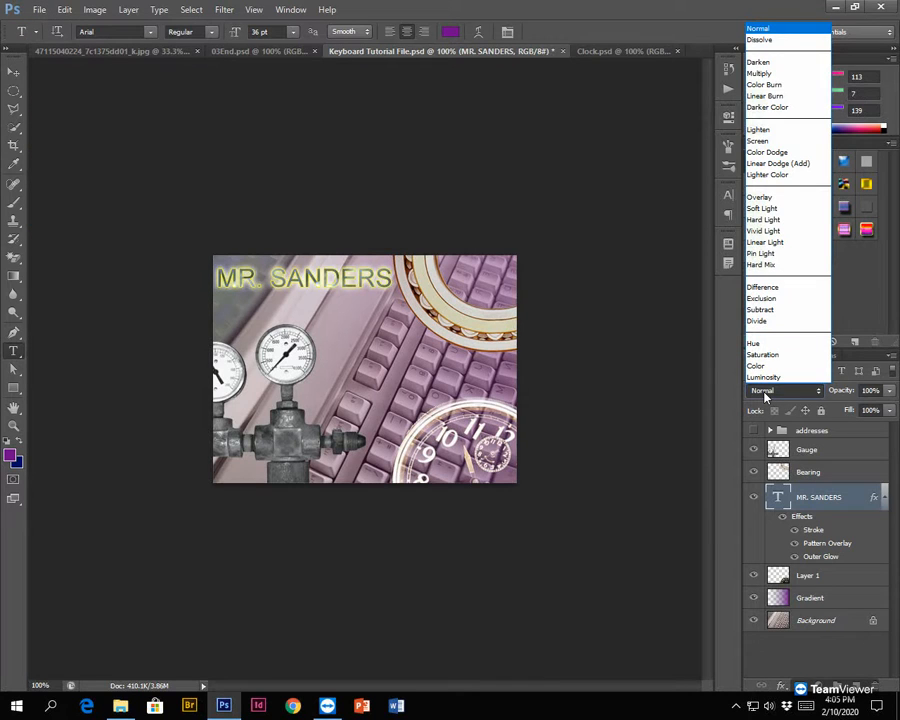
pyautogui.click(768, 397)
pyautogui.click(891, 391)
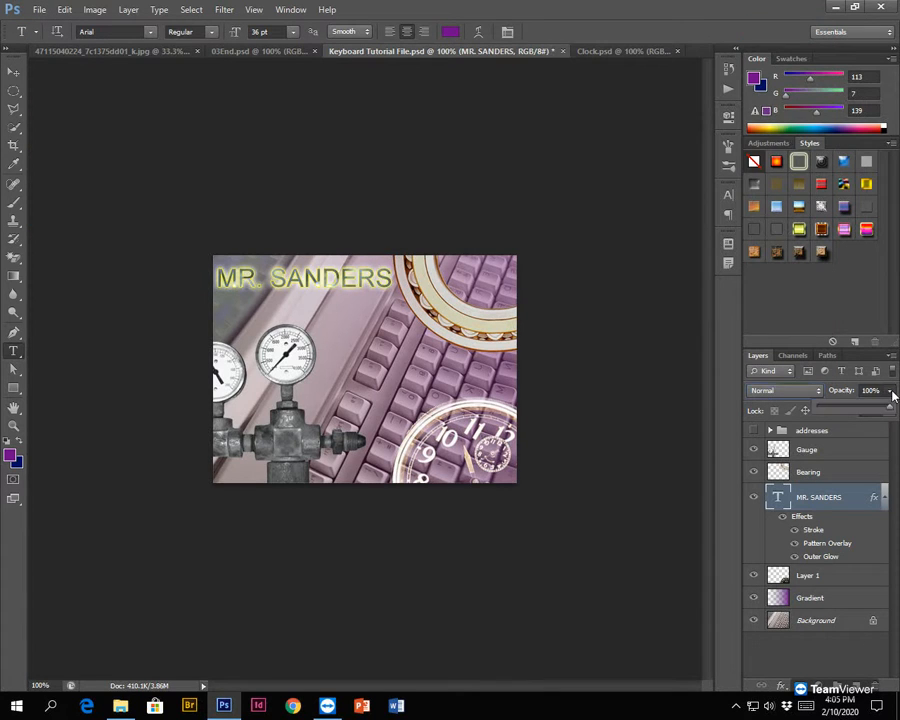
pyautogui.click(892, 393)
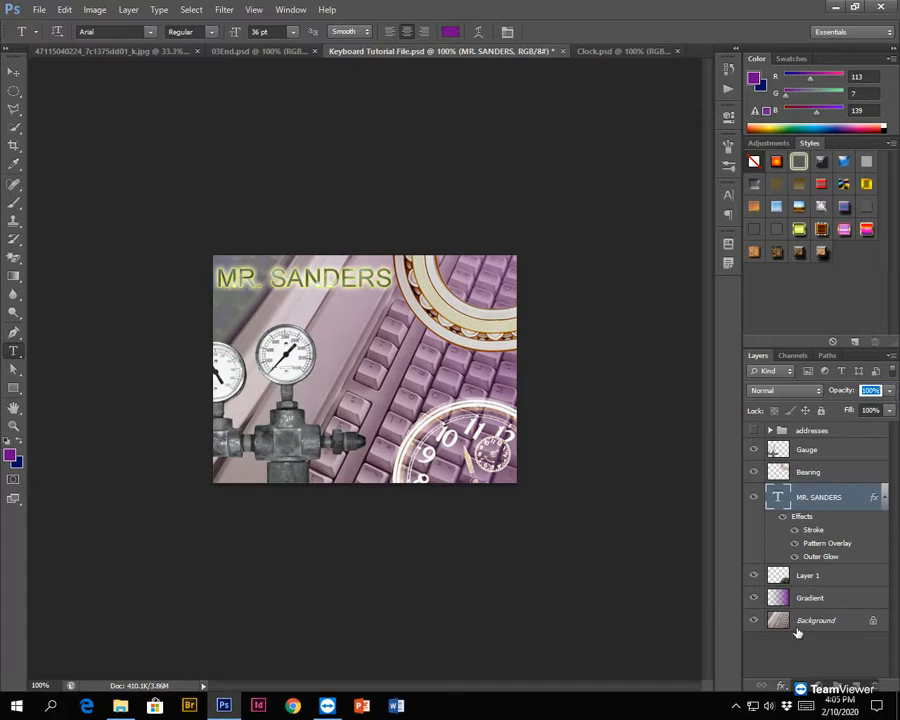
pyautogui.click(779, 688)
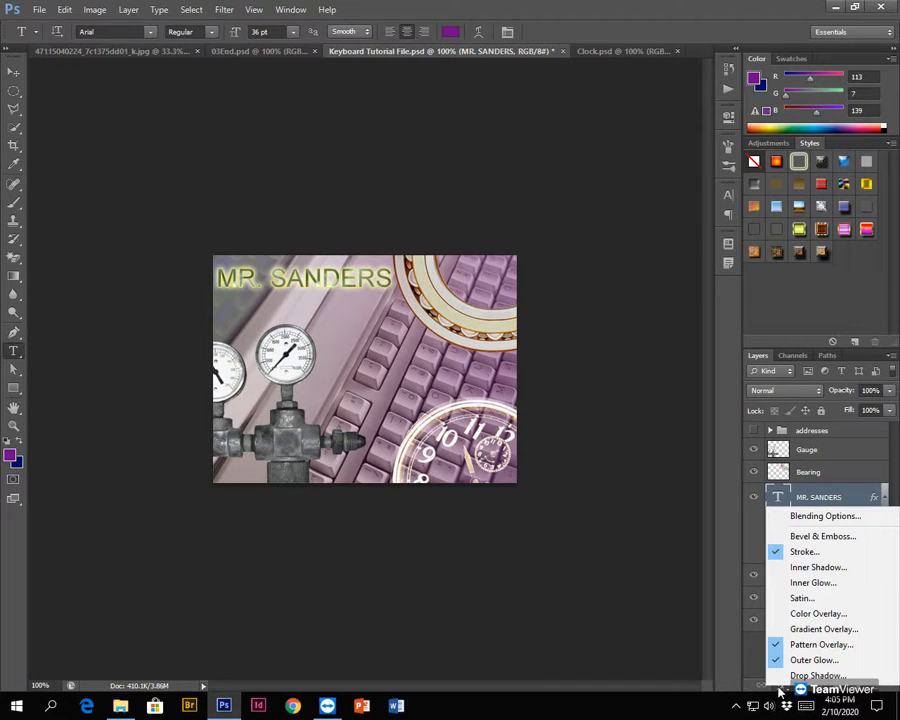
pyautogui.click(778, 688)
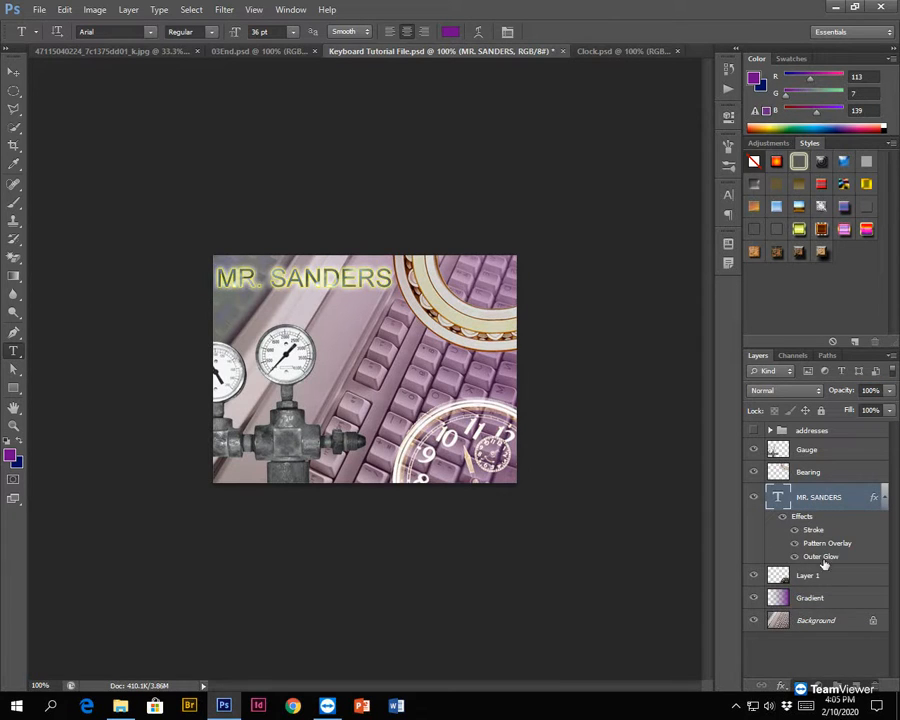
# - Rename Layer 1, which holds the clock image, as Clock
pyautogui.click(806, 578)
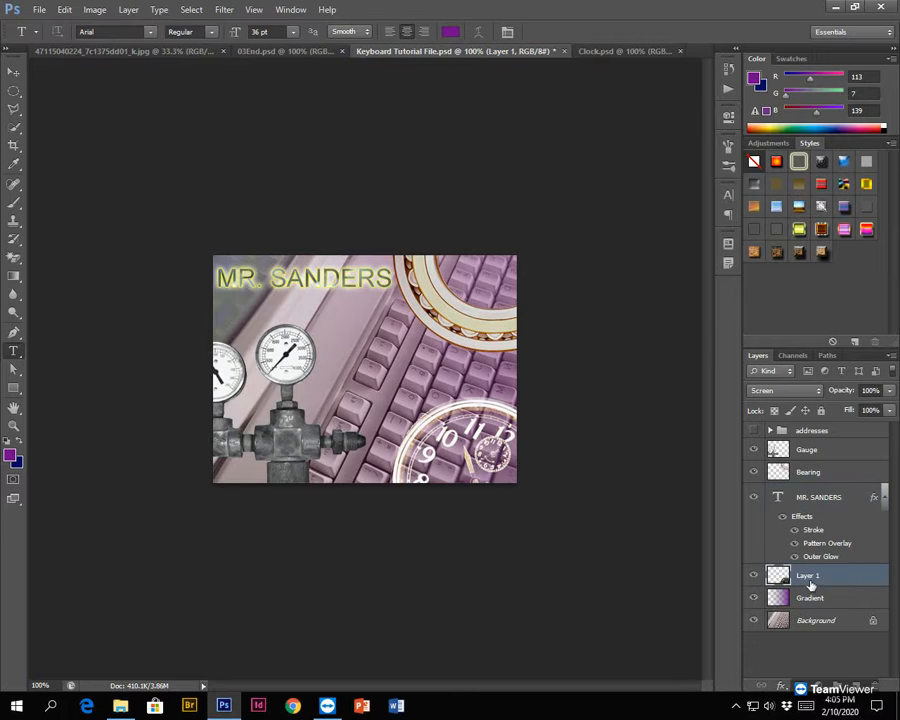
pyautogui.doubleClick(806, 576)
pyautogui.write('clo')
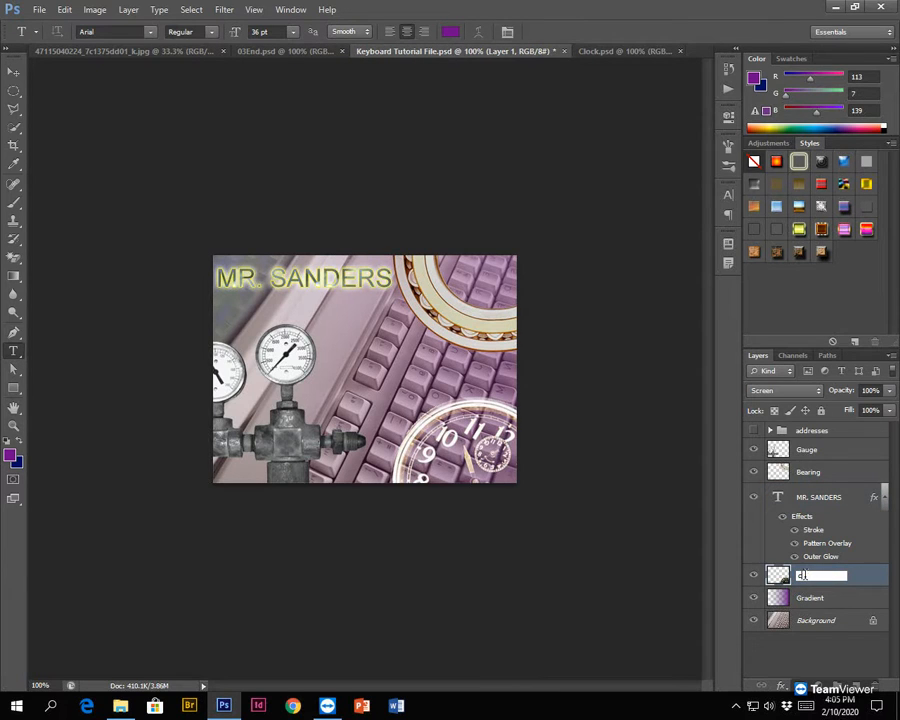
pyautogui.write('Clock')
pyautogui.press('Return')
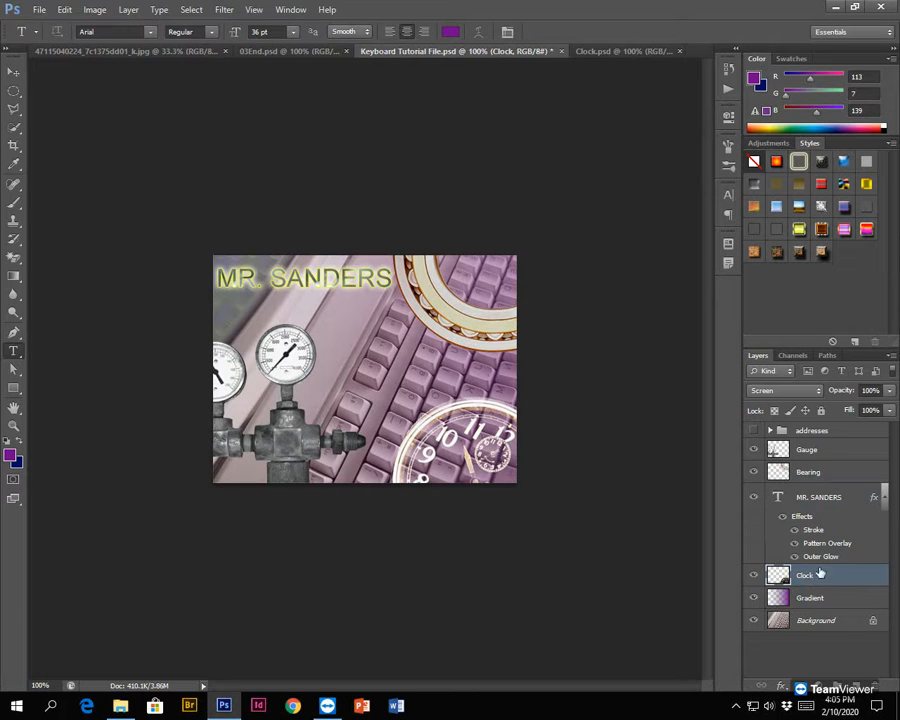
pyautogui.moveTo(803, 578)
pyautogui.mouseDown()
pyautogui.moveTo(810, 608)
pyautogui.moveTo(800, 568)
pyautogui.mouseUp()
# - Hide and reshow the Bearing, Gauge and Gradient layers one at a time to check what each contributes to the composite
pyautogui.click(753, 471)
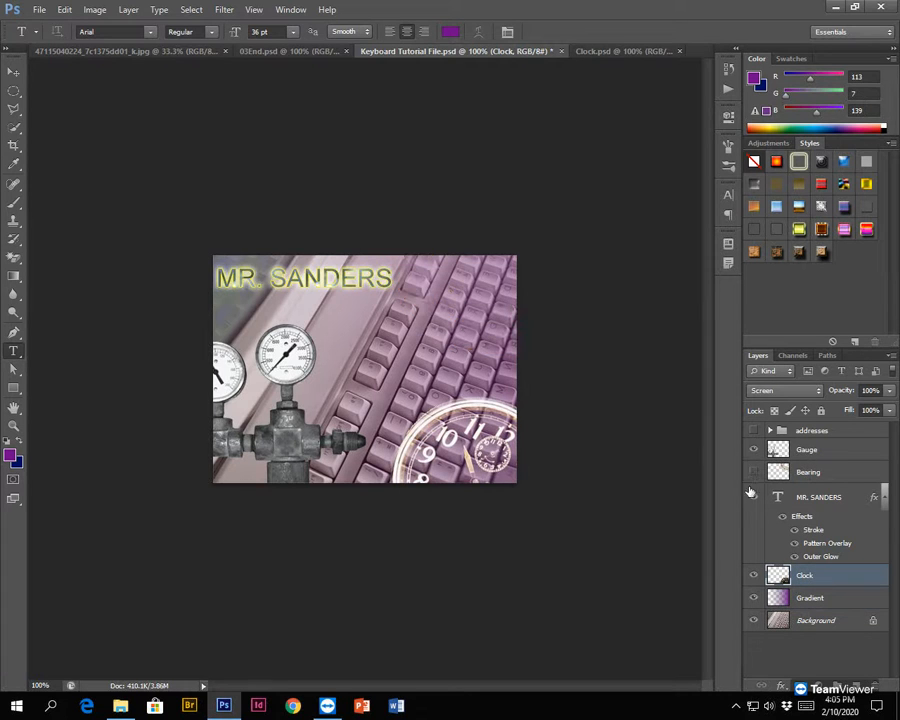
pyautogui.click(754, 472)
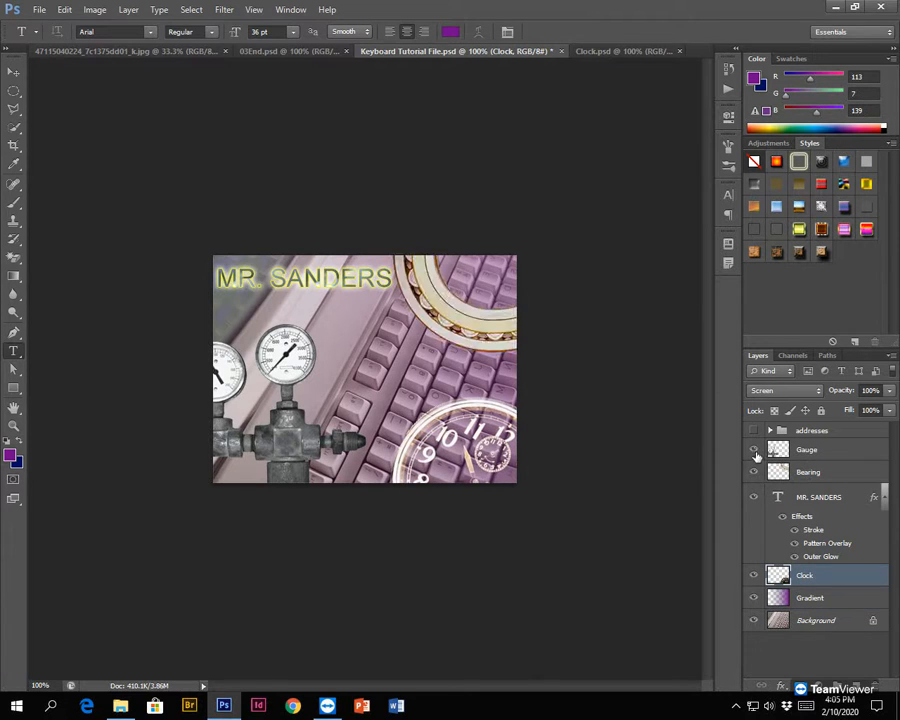
pyautogui.click(755, 450)
pyautogui.click(755, 450)
pyautogui.click(753, 598)
pyautogui.click(753, 598)
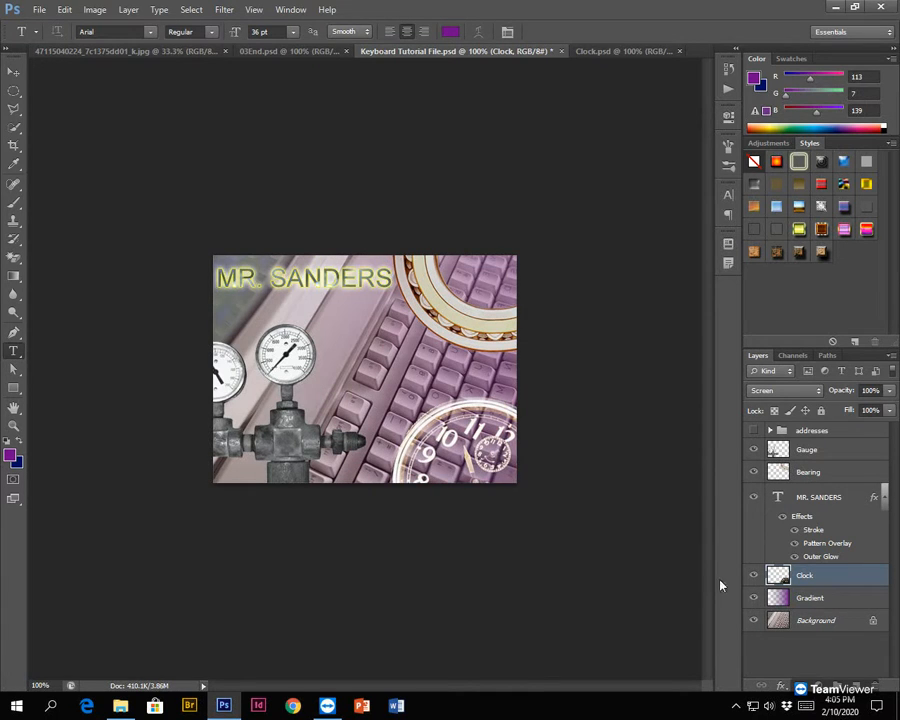